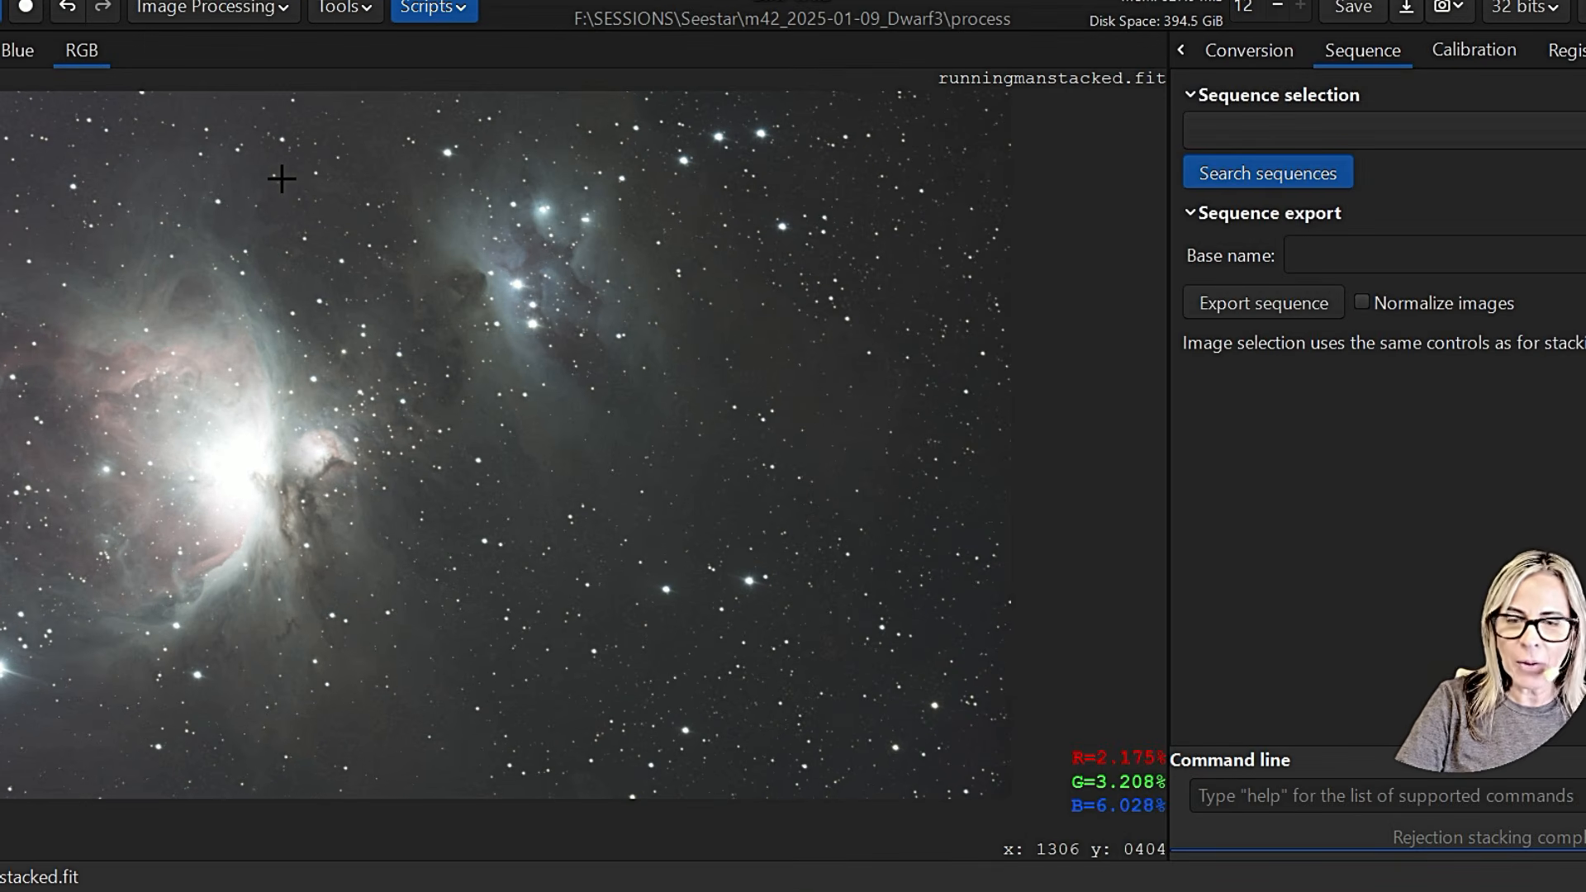
Step: Open the scripts repository settings, search the scripts for "par" and select Parallax.py
{"action": "left_click", "coordinate": [434, 7]}
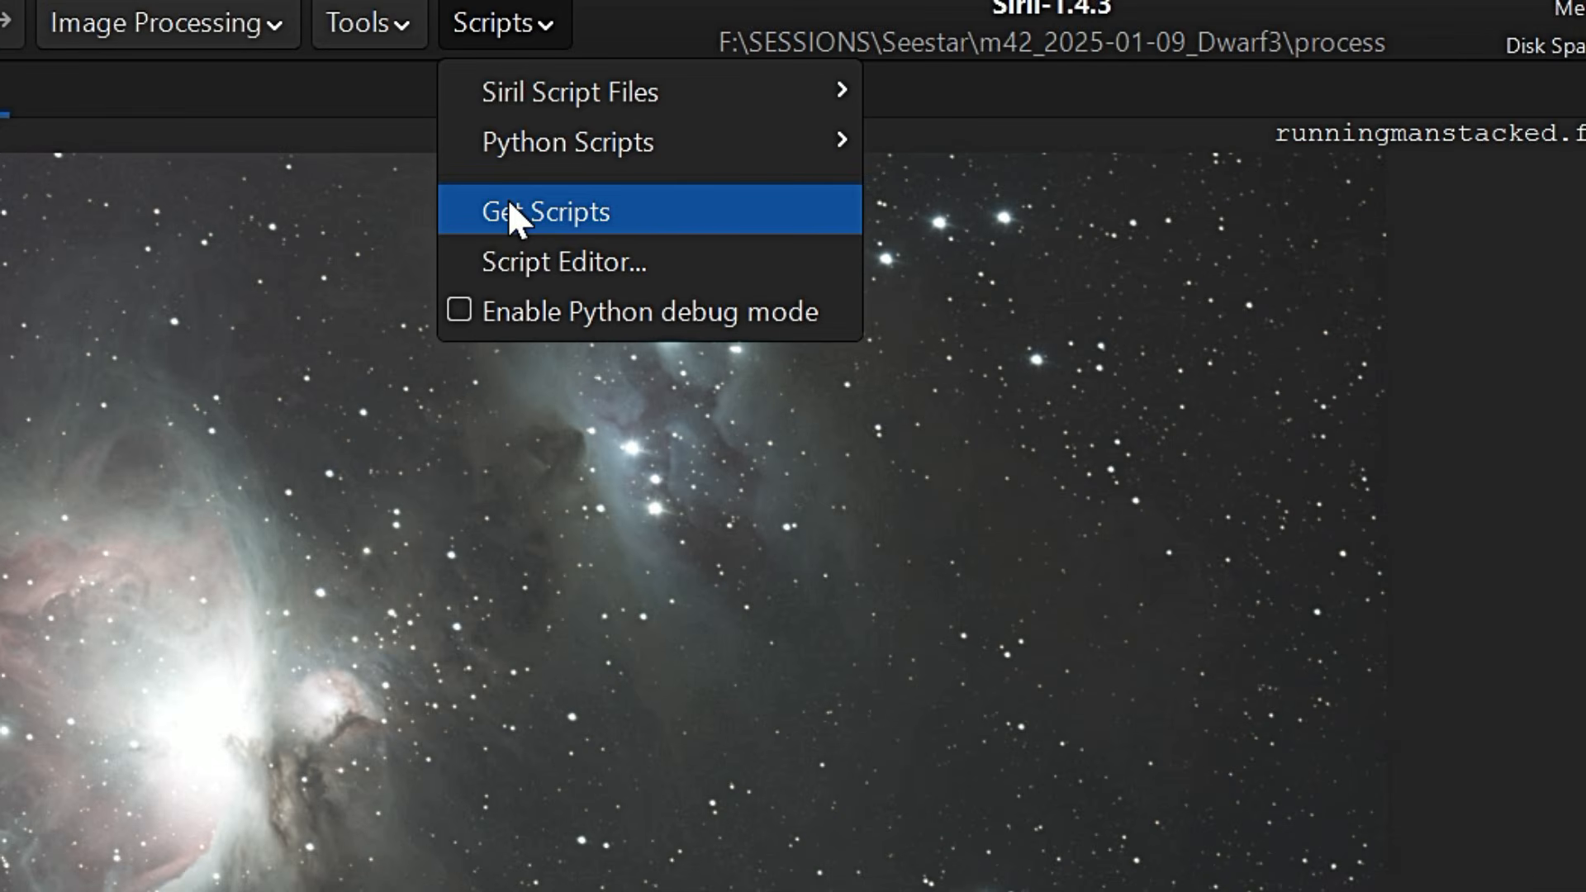
{"action": "left_click", "coordinate": [507, 211]}
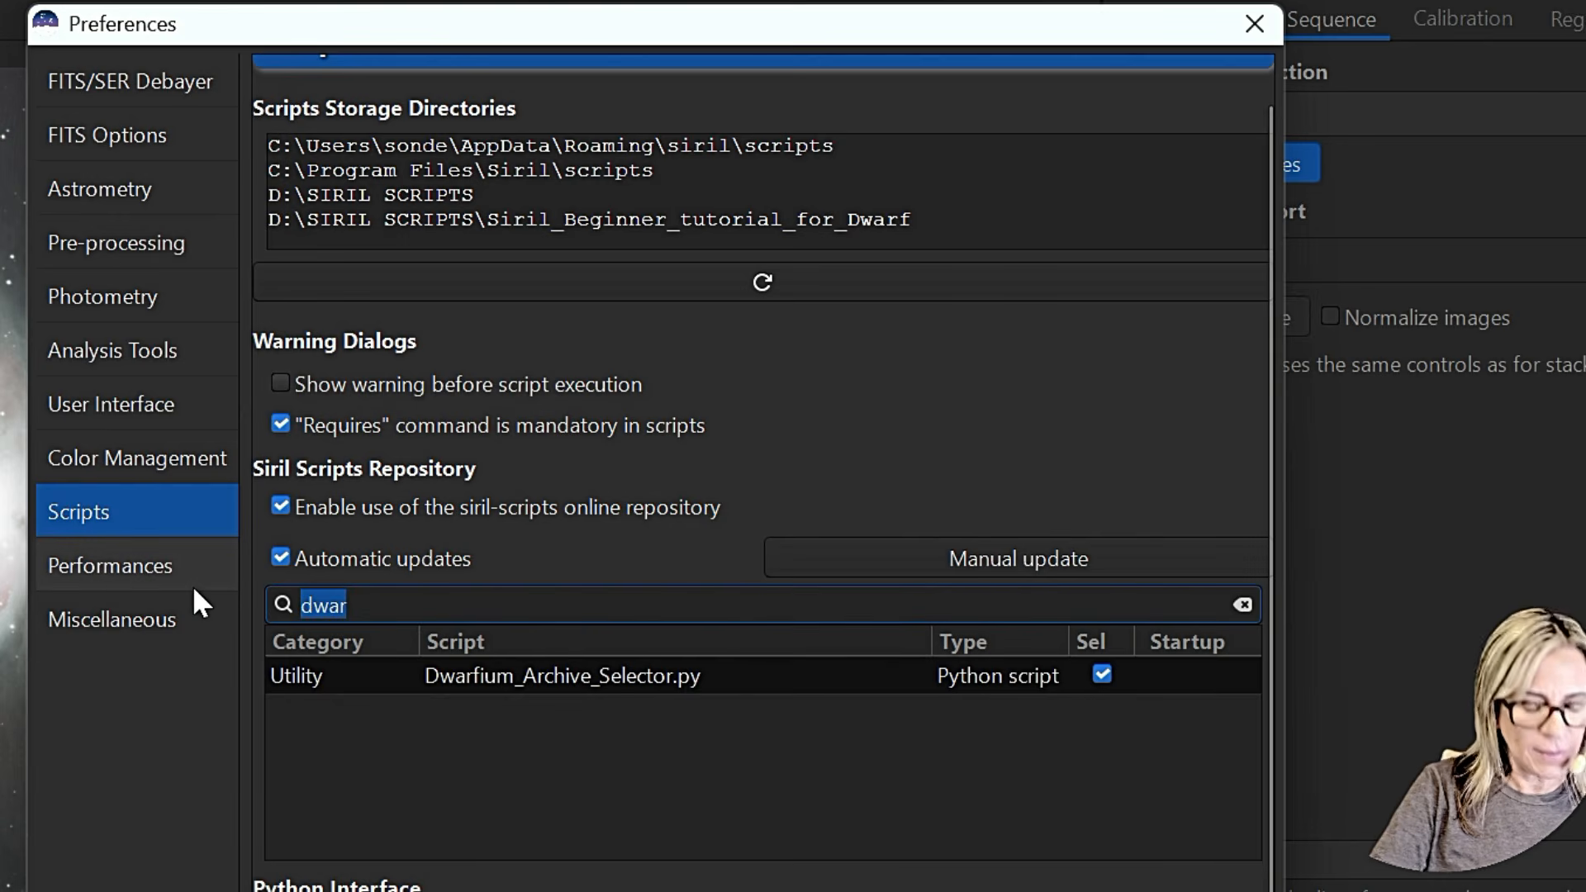
{"action": "type", "text": "par"}
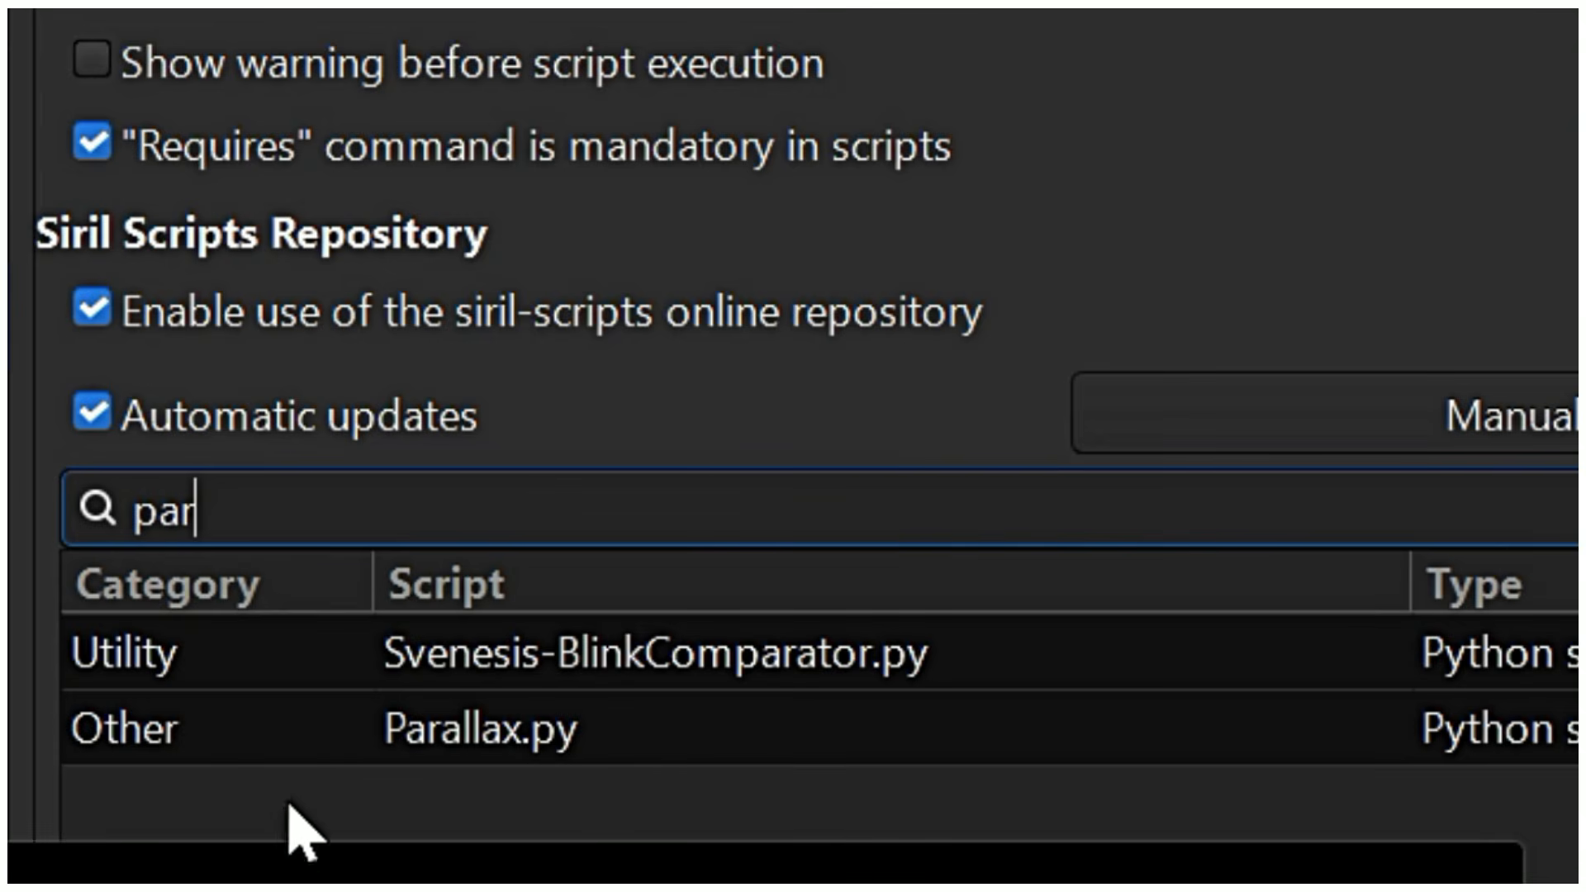
{"action": "left_click", "coordinate": [439, 744]}
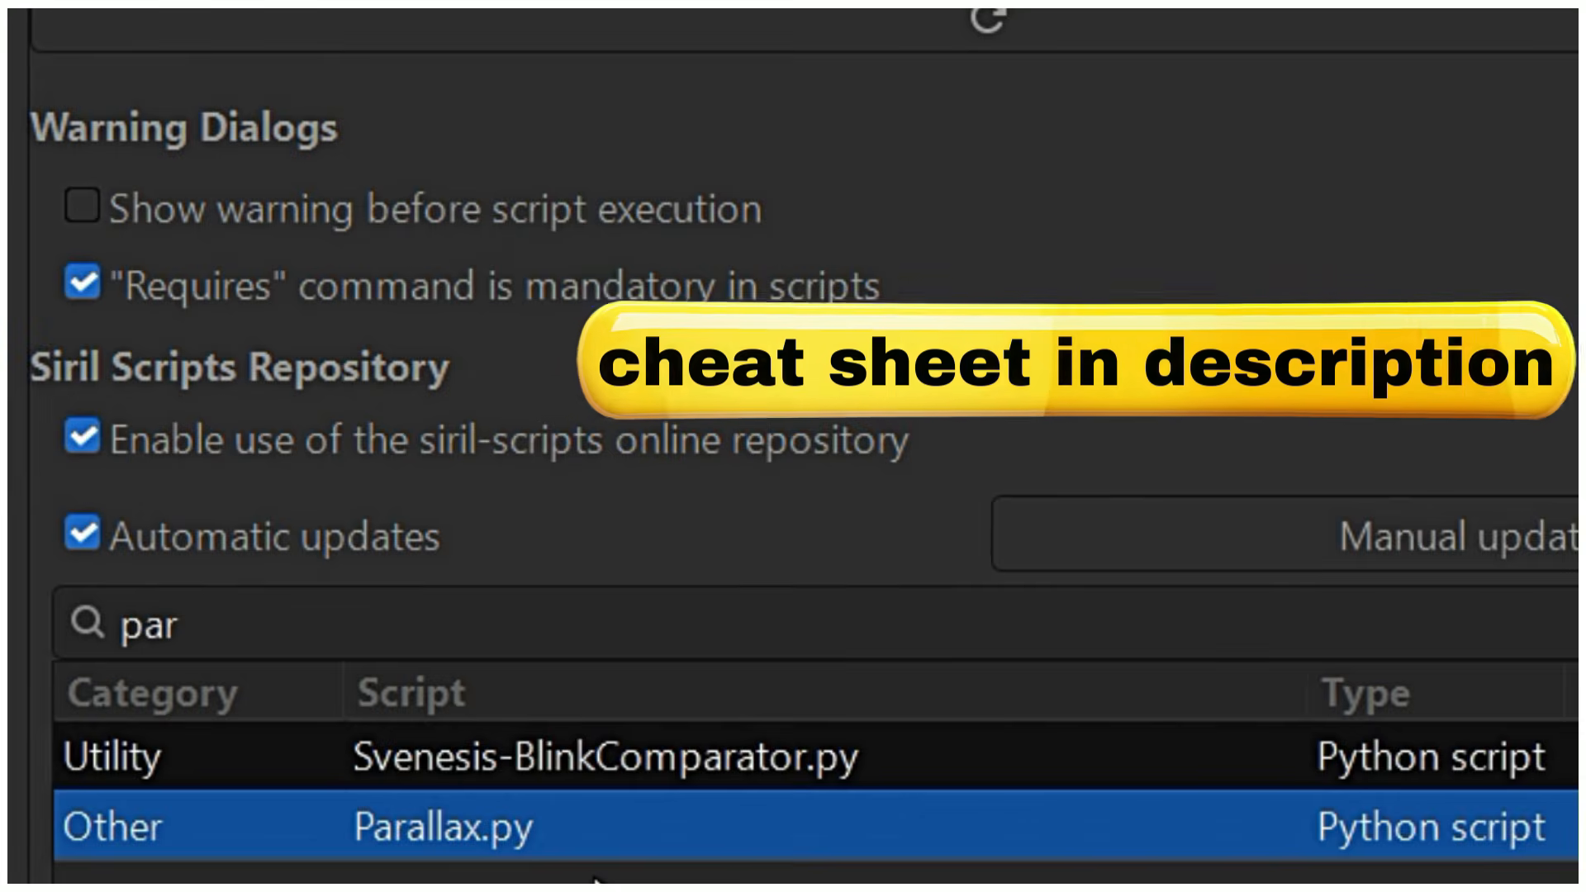
Step: Search the scripts repository for "pri", select Prism.py, and search for "star"
{"action": "left_click", "coordinate": [66, 632]}
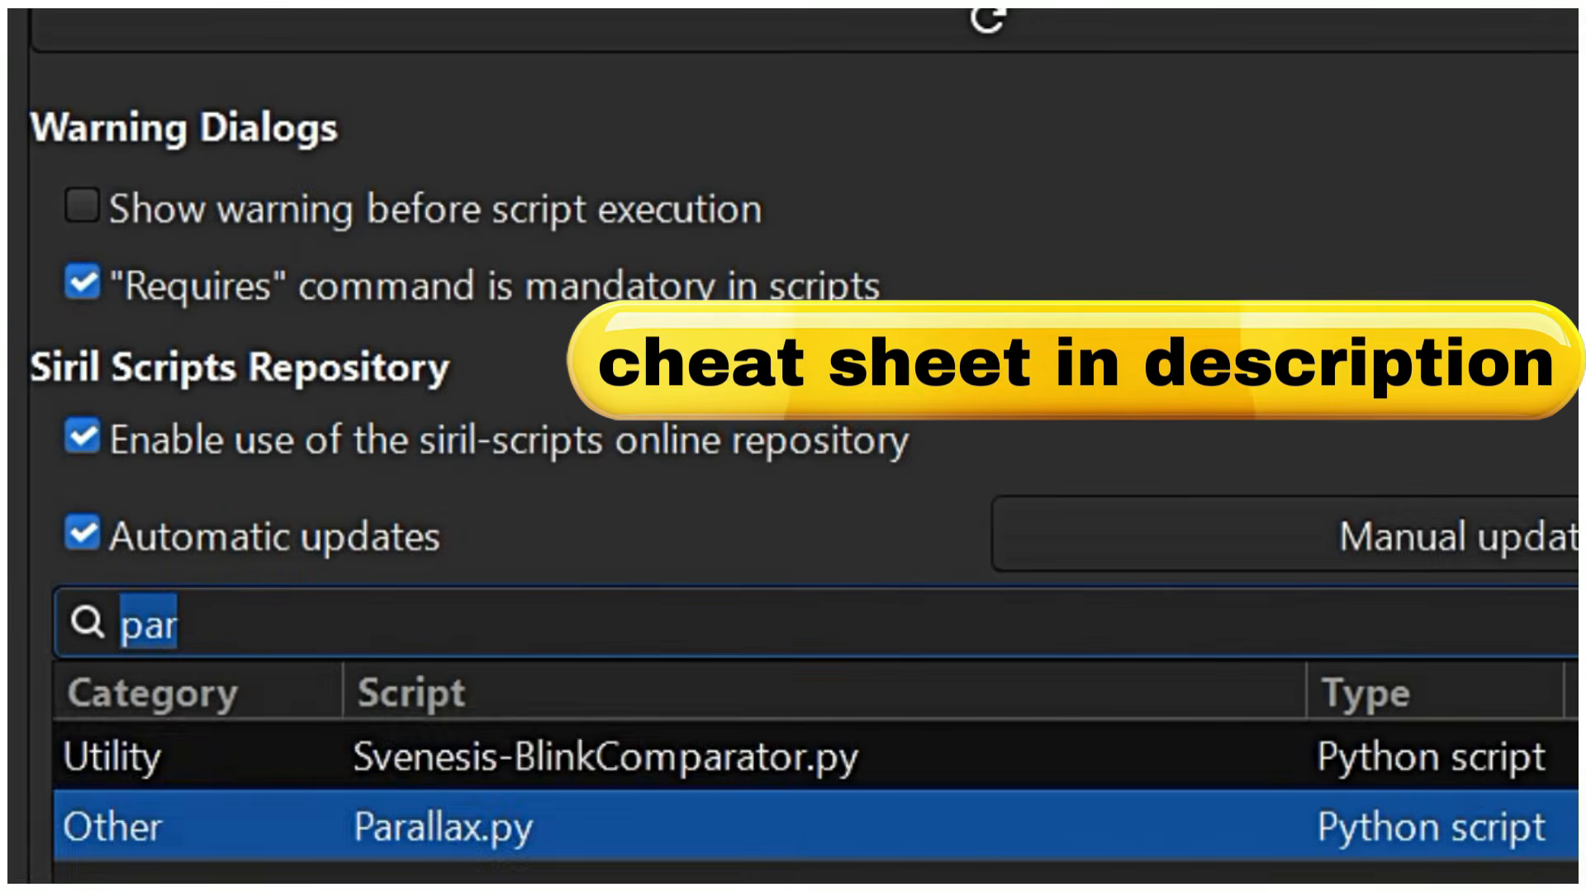
{"action": "type", "text": "pri"}
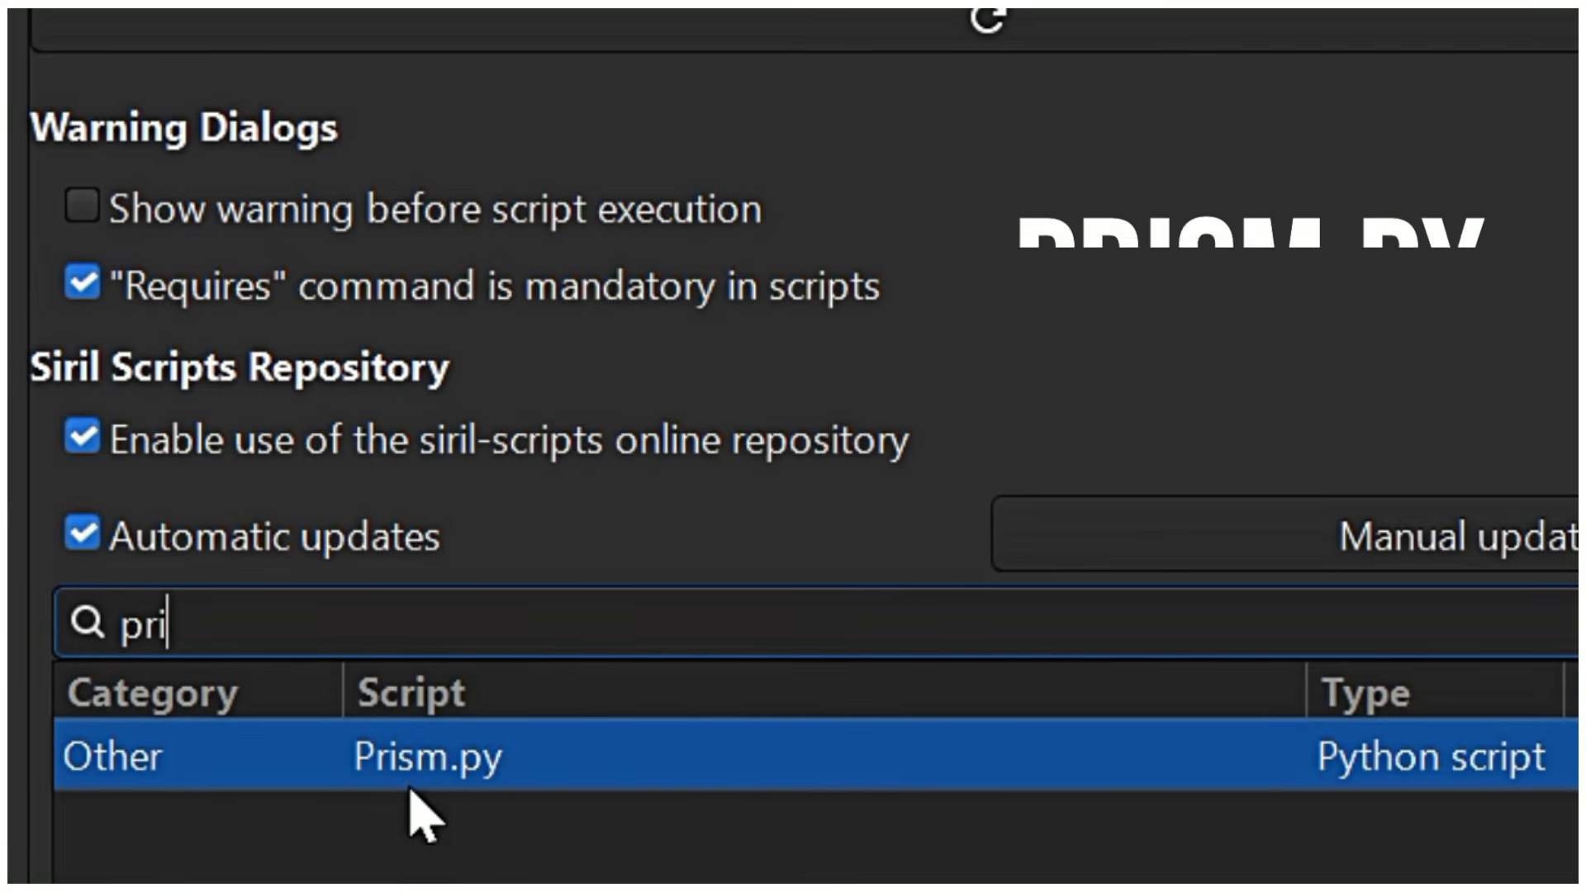
{"action": "left_click", "coordinate": [410, 780]}
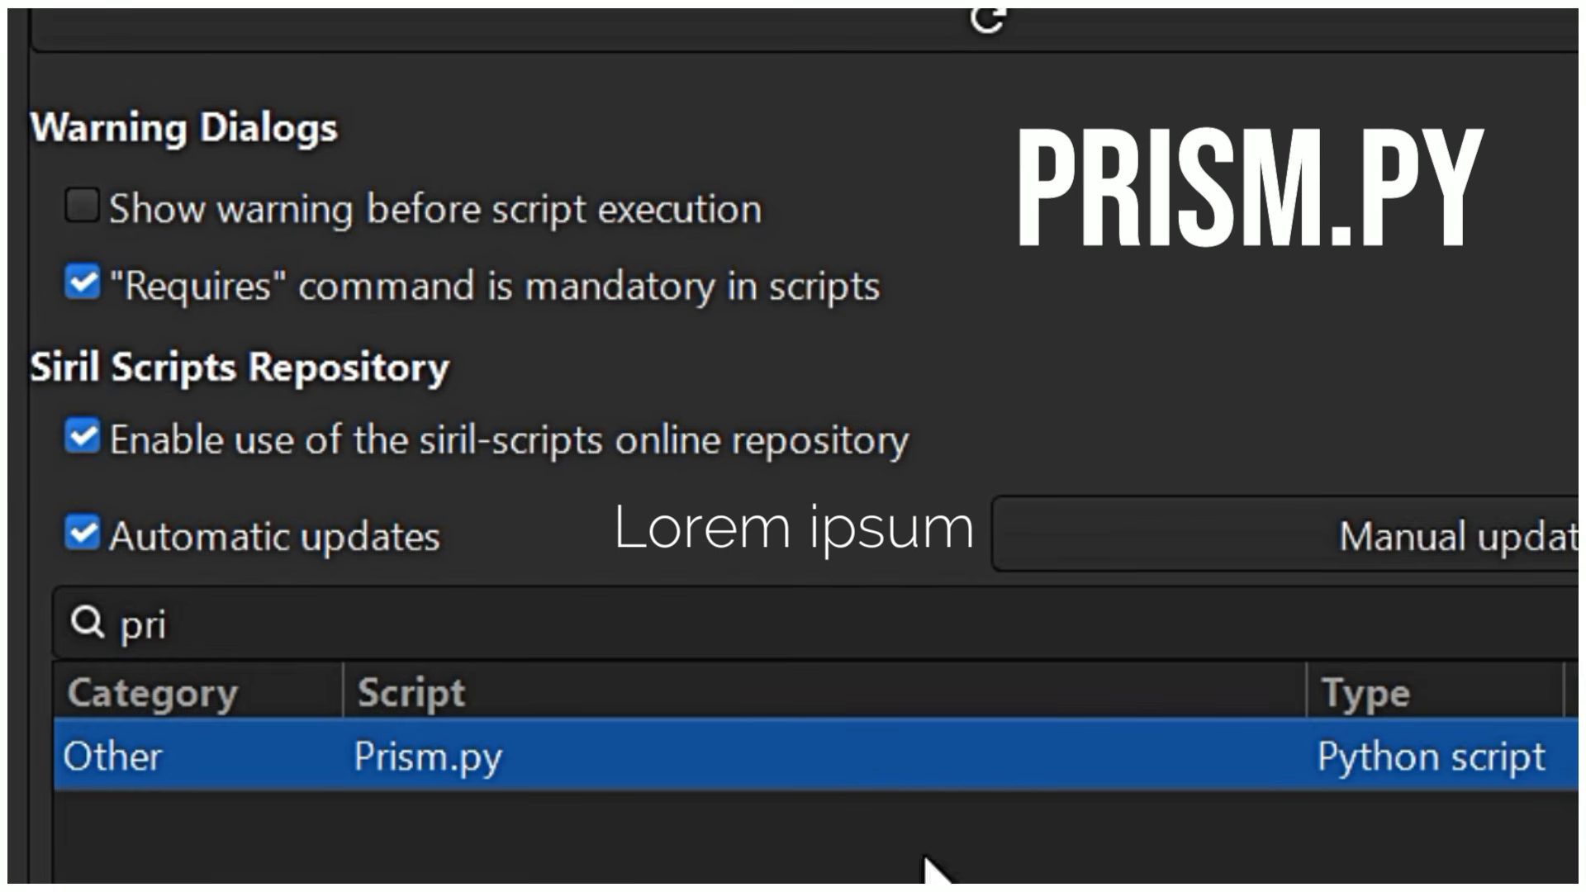
{"action": "type", "text": "sta"}
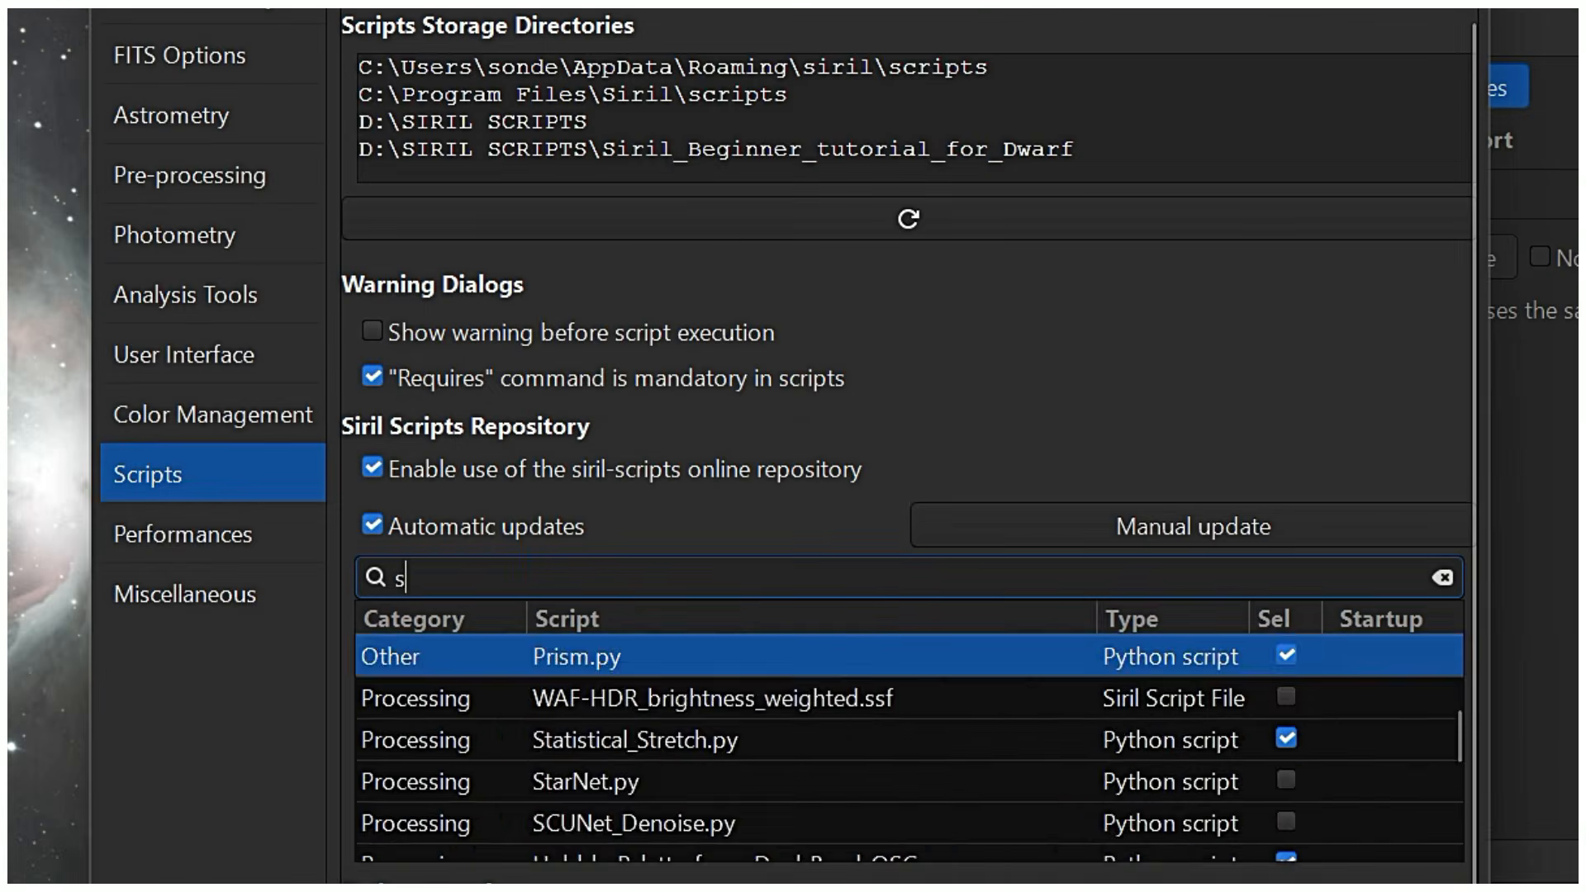
{"action": "type", "text": "r"}
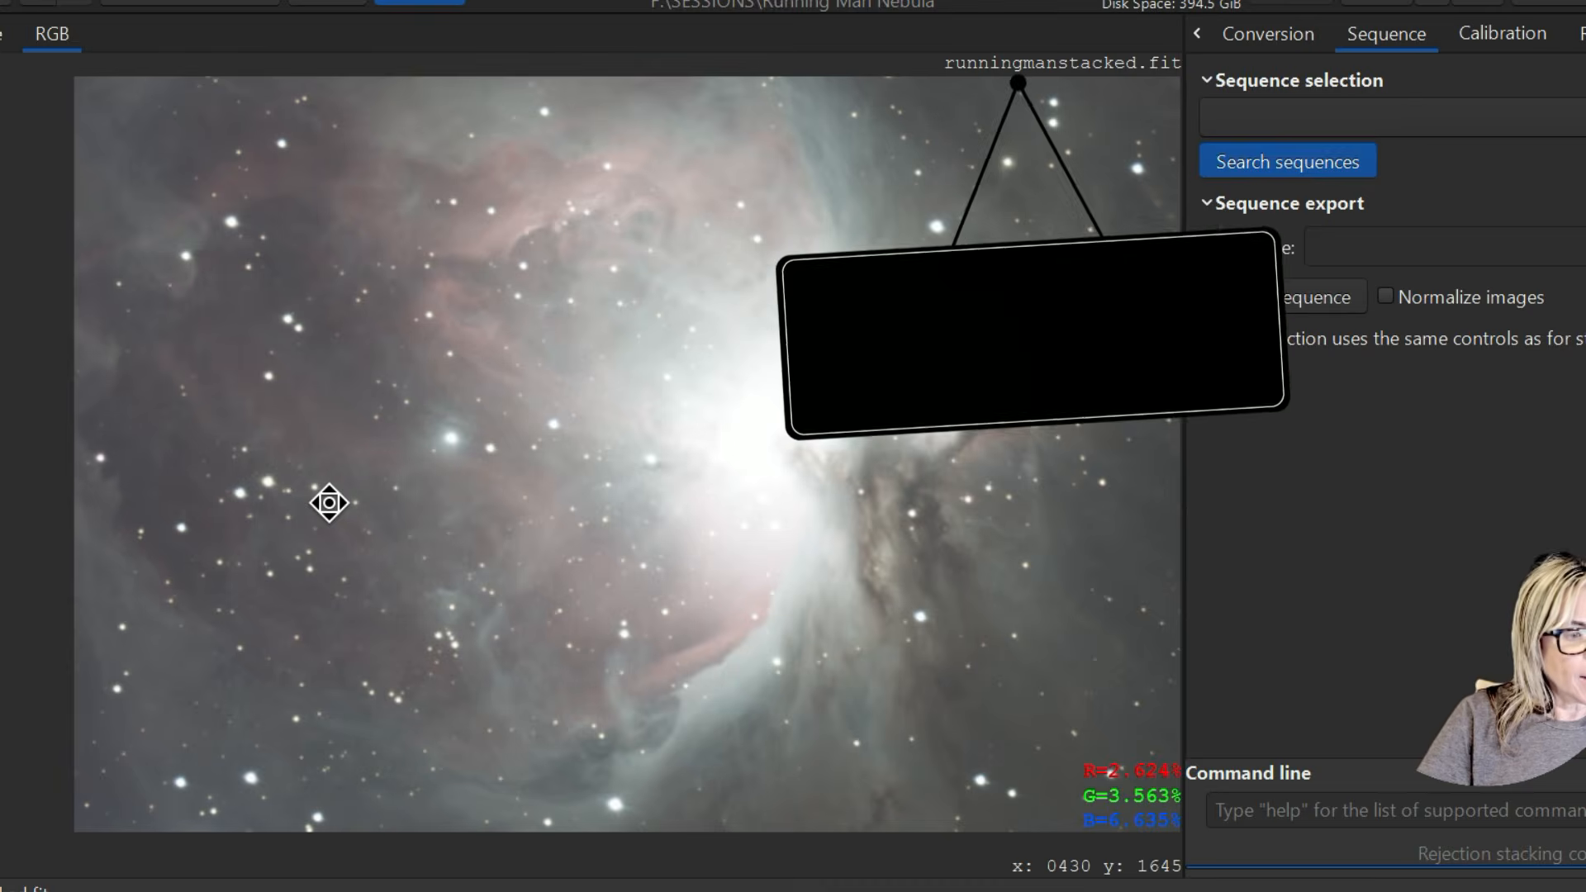
Step: Plate solve runningmanstacked.fit with the Image Plate Solver, keeping the star catalogue and limit magnitude on Auto
{"action": "left_click_drag", "start_coordinate": [325, 502], "coordinate": [8, 379]}
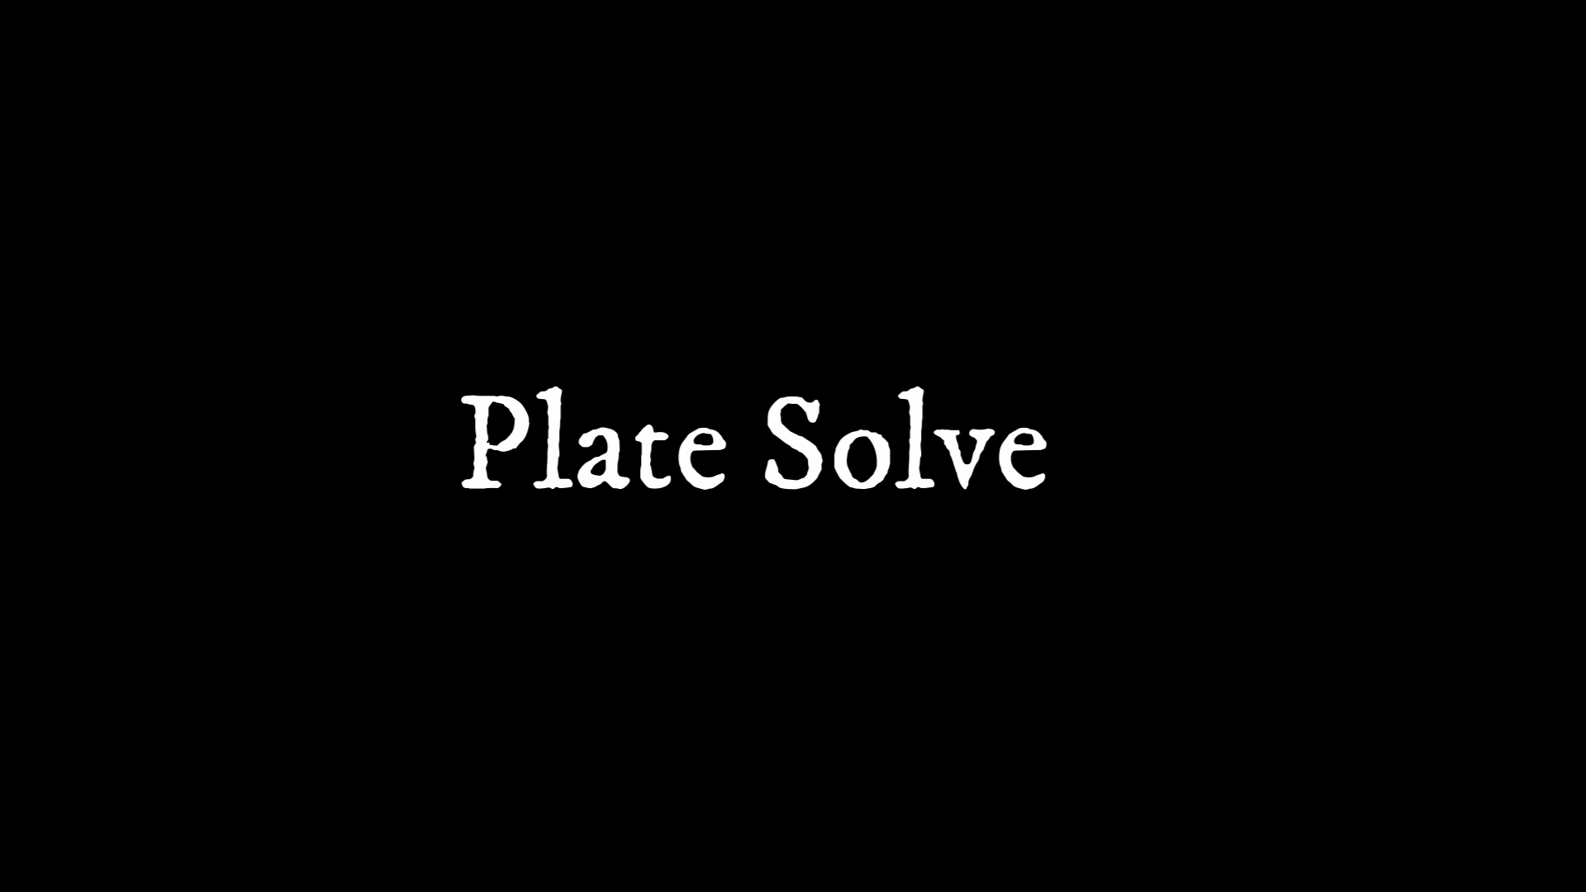
{"action": "left_click", "coordinate": [473, 161]}
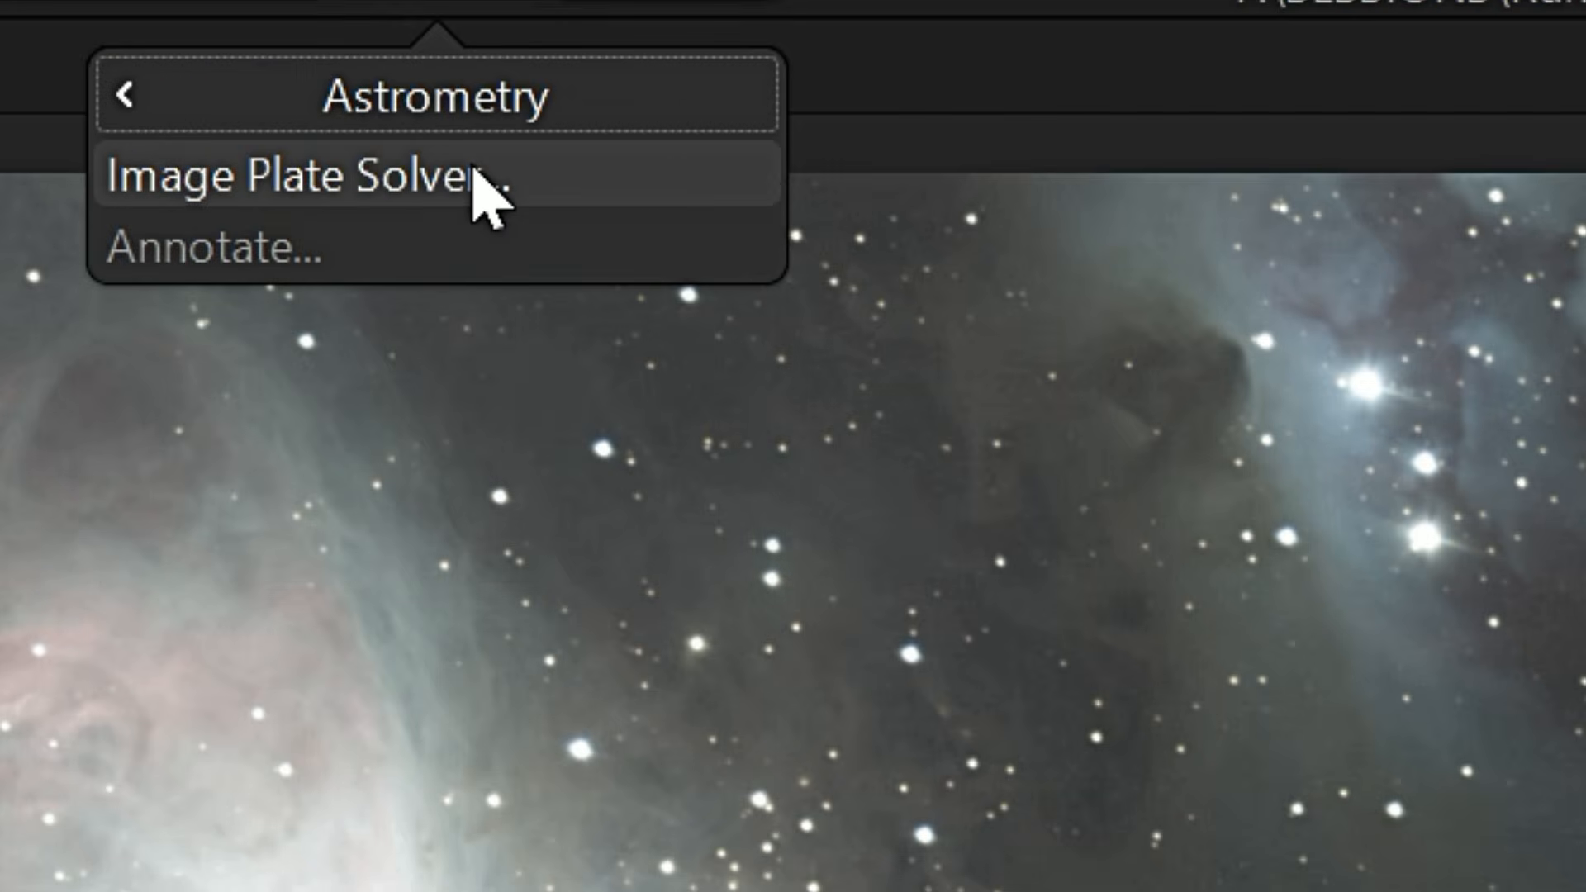
{"action": "left_click", "coordinate": [479, 186]}
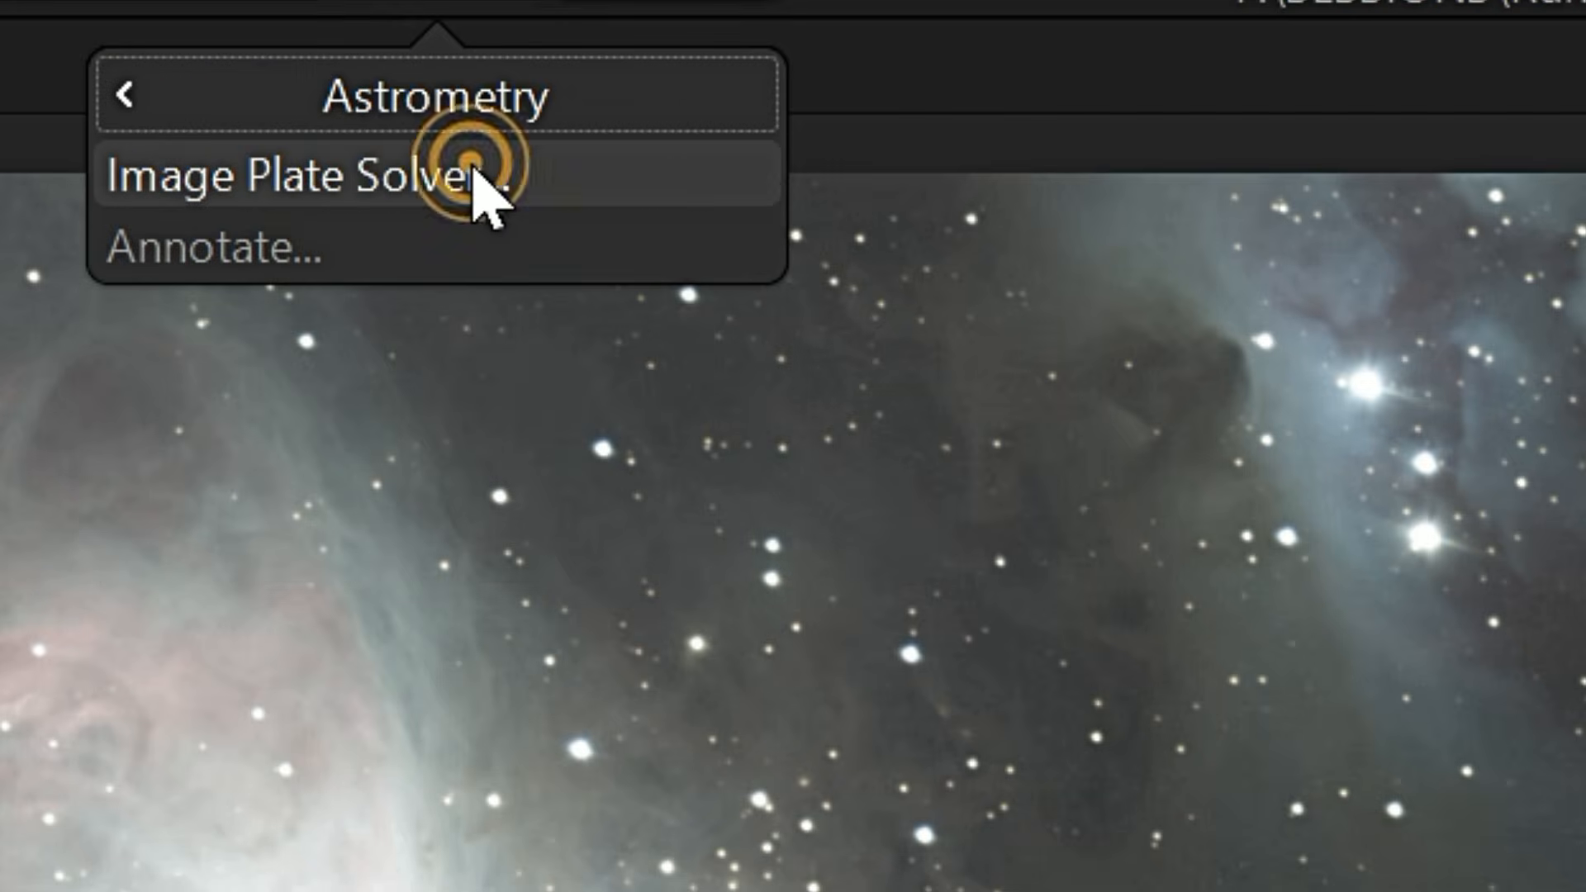
{"action": "left_click", "coordinate": [1522, 248]}
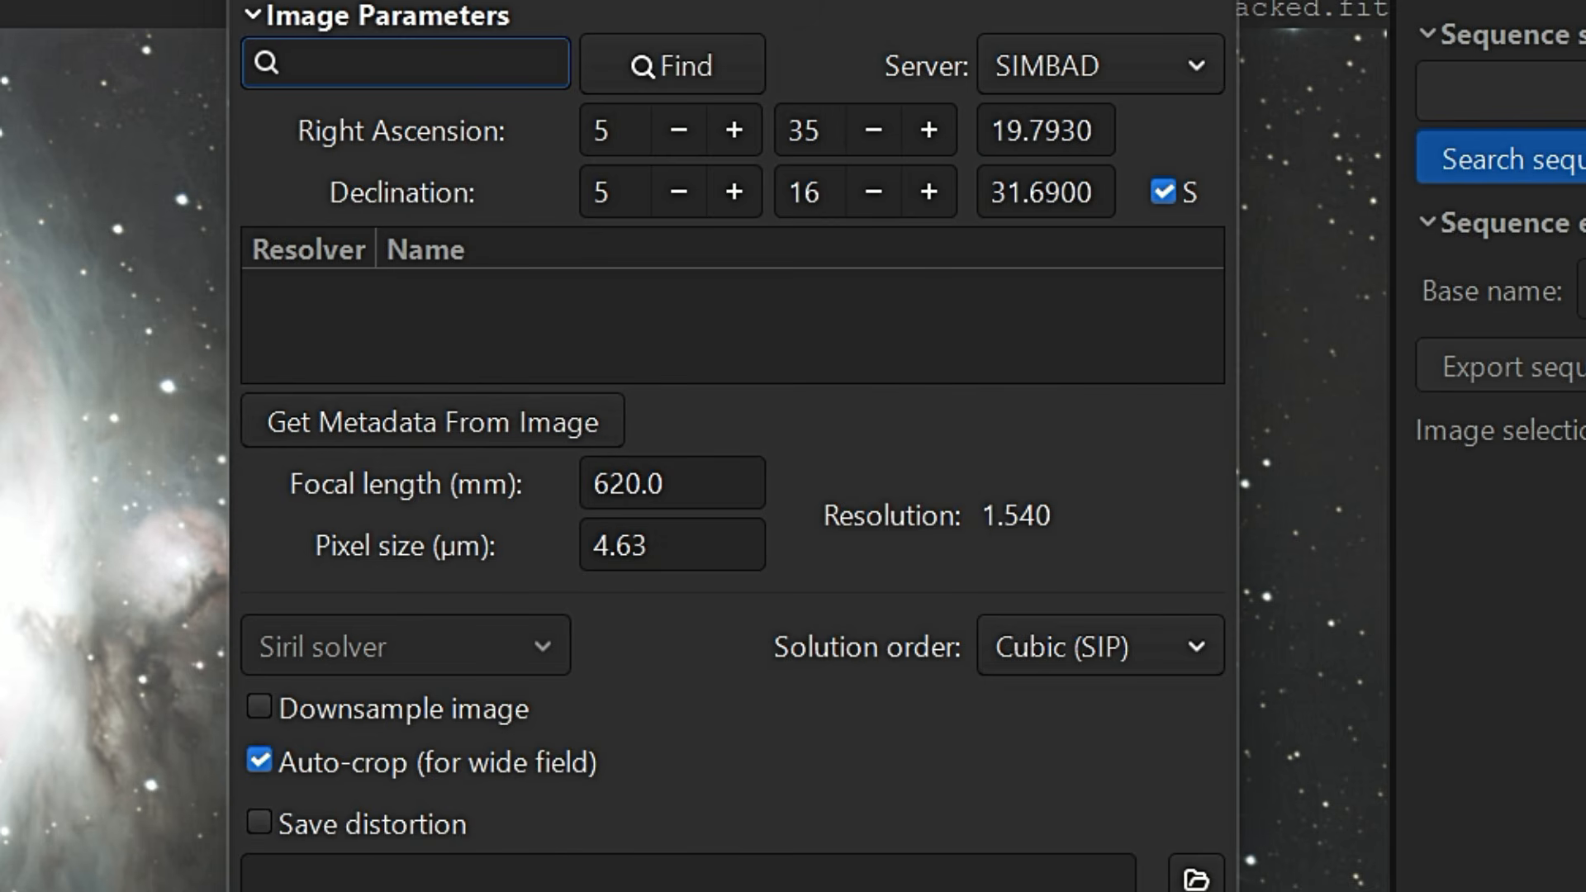
{"action": "left_click", "coordinate": [251, 14]}
{"action": "left_click", "coordinate": [255, 15]}
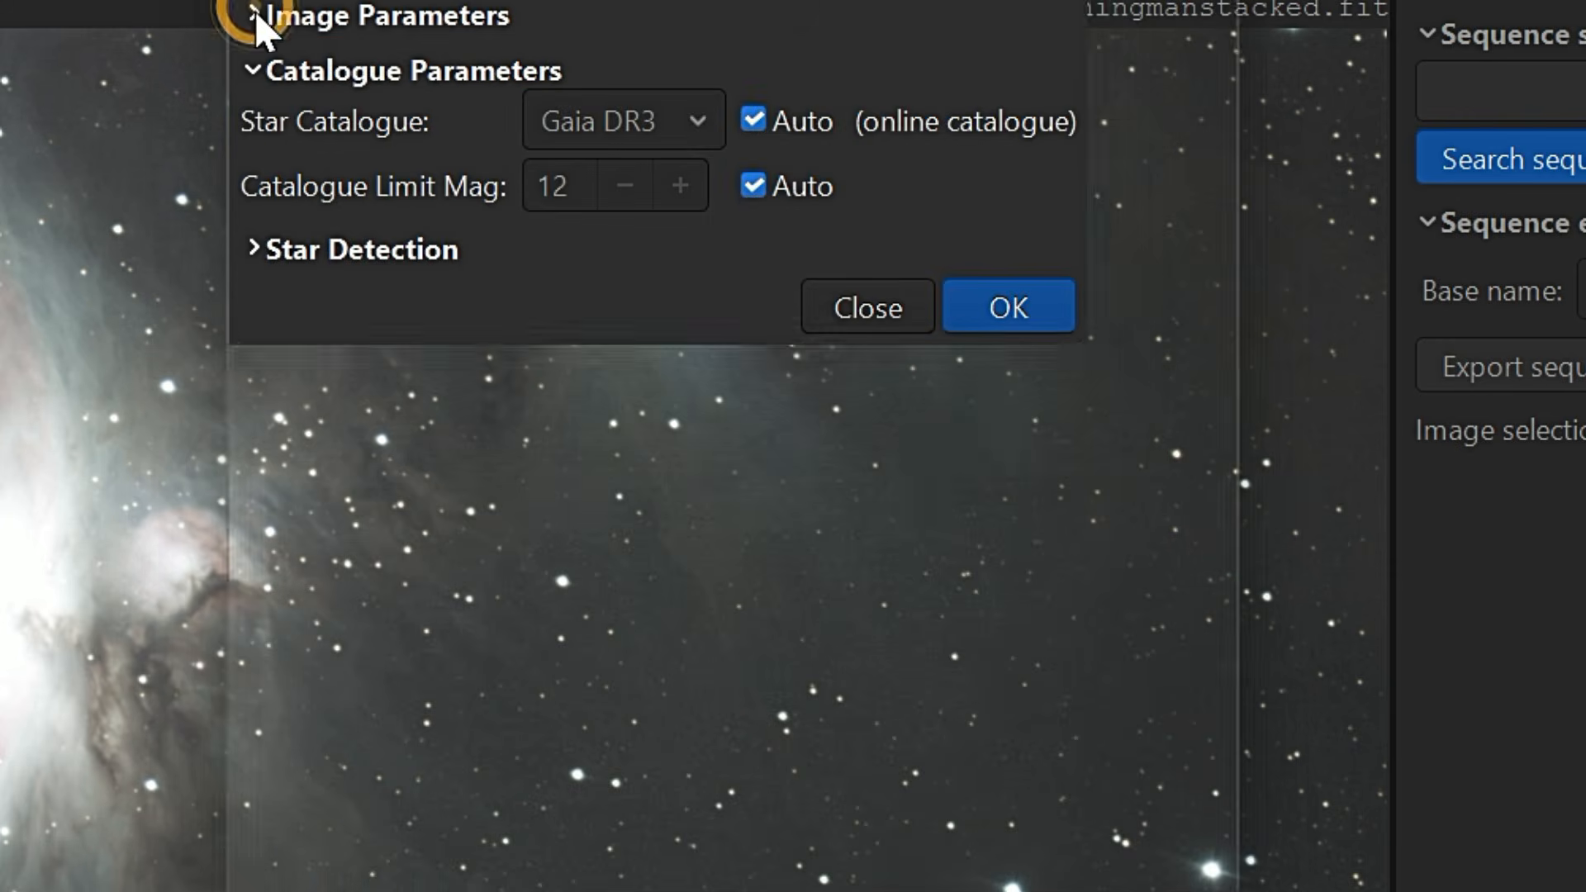
{"action": "left_click", "coordinate": [456, 433]}
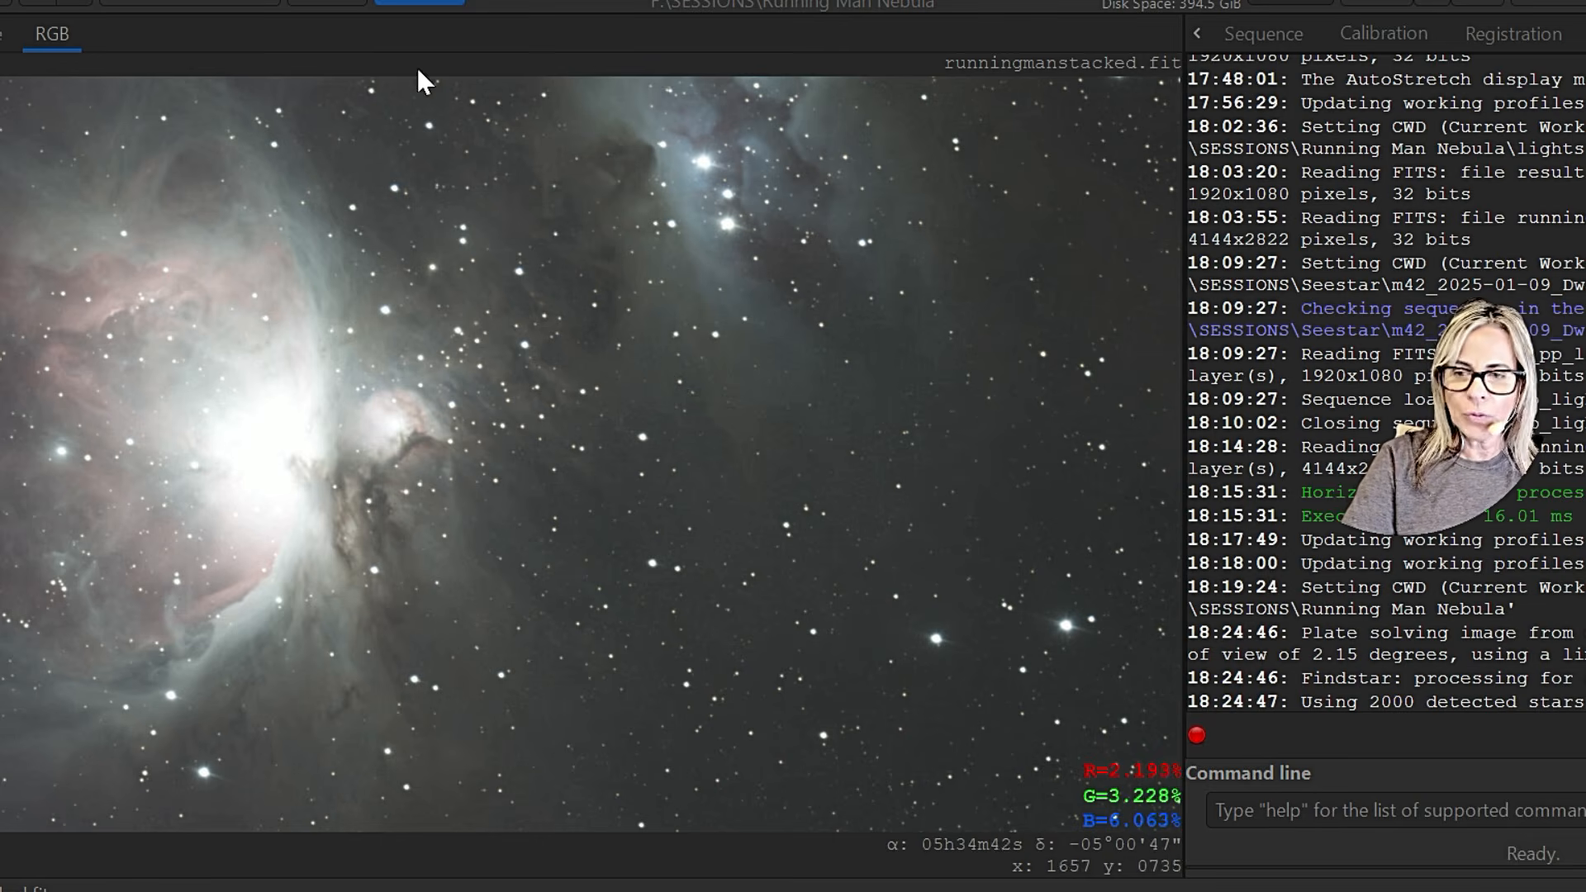
Step: Open Background Extraction with RBF interpolation and set the grid tolerance to 2.20
{"action": "left_click", "coordinate": [423, 6]}
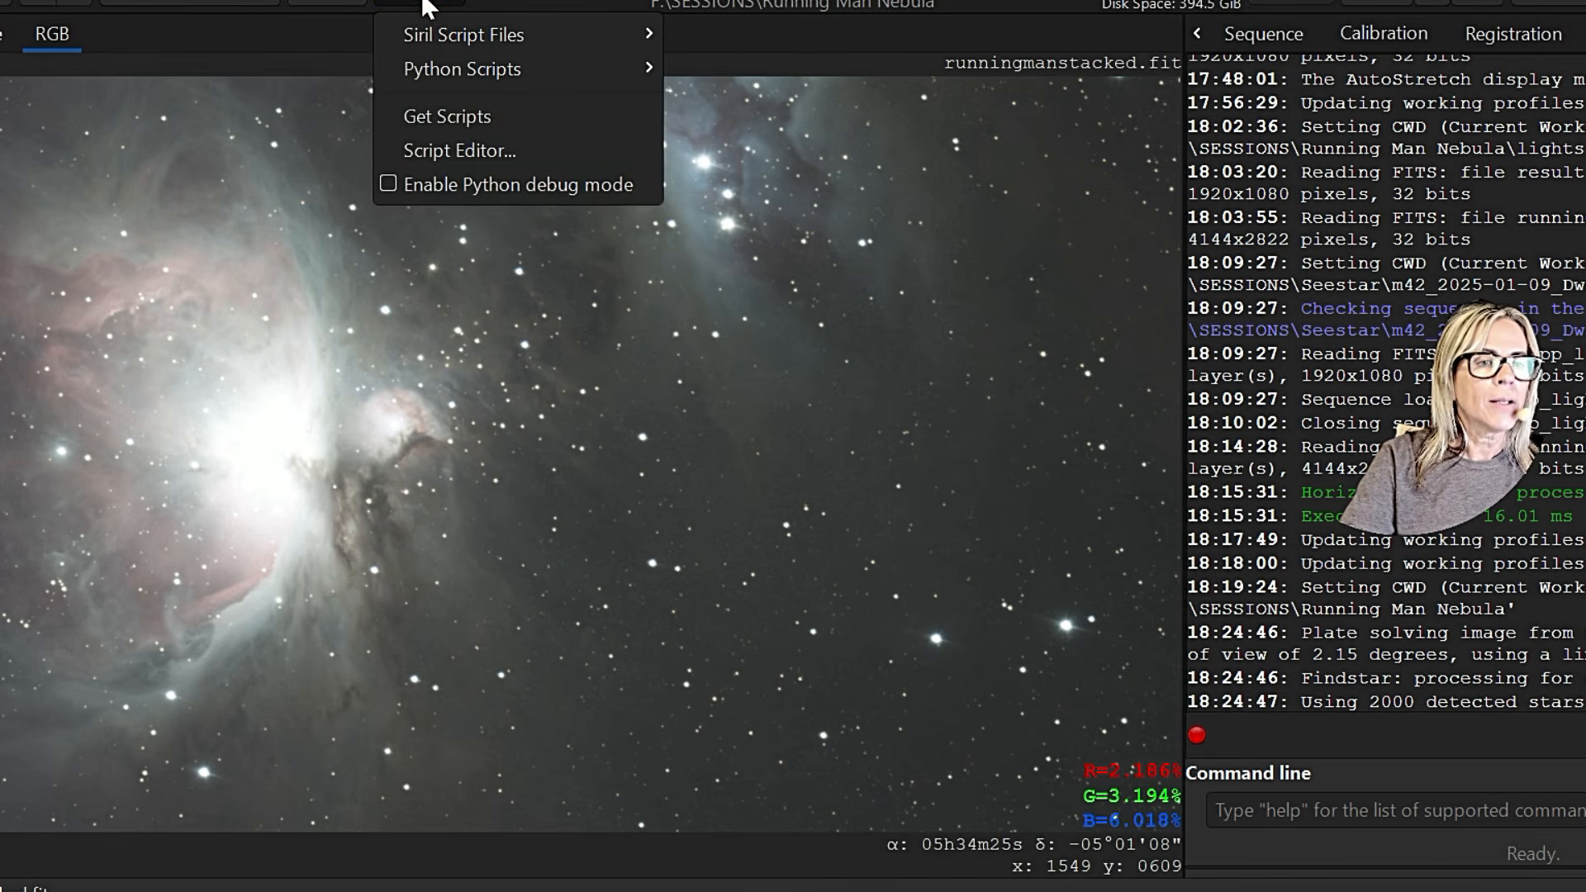
{"action": "left_click", "coordinate": [147, 5]}
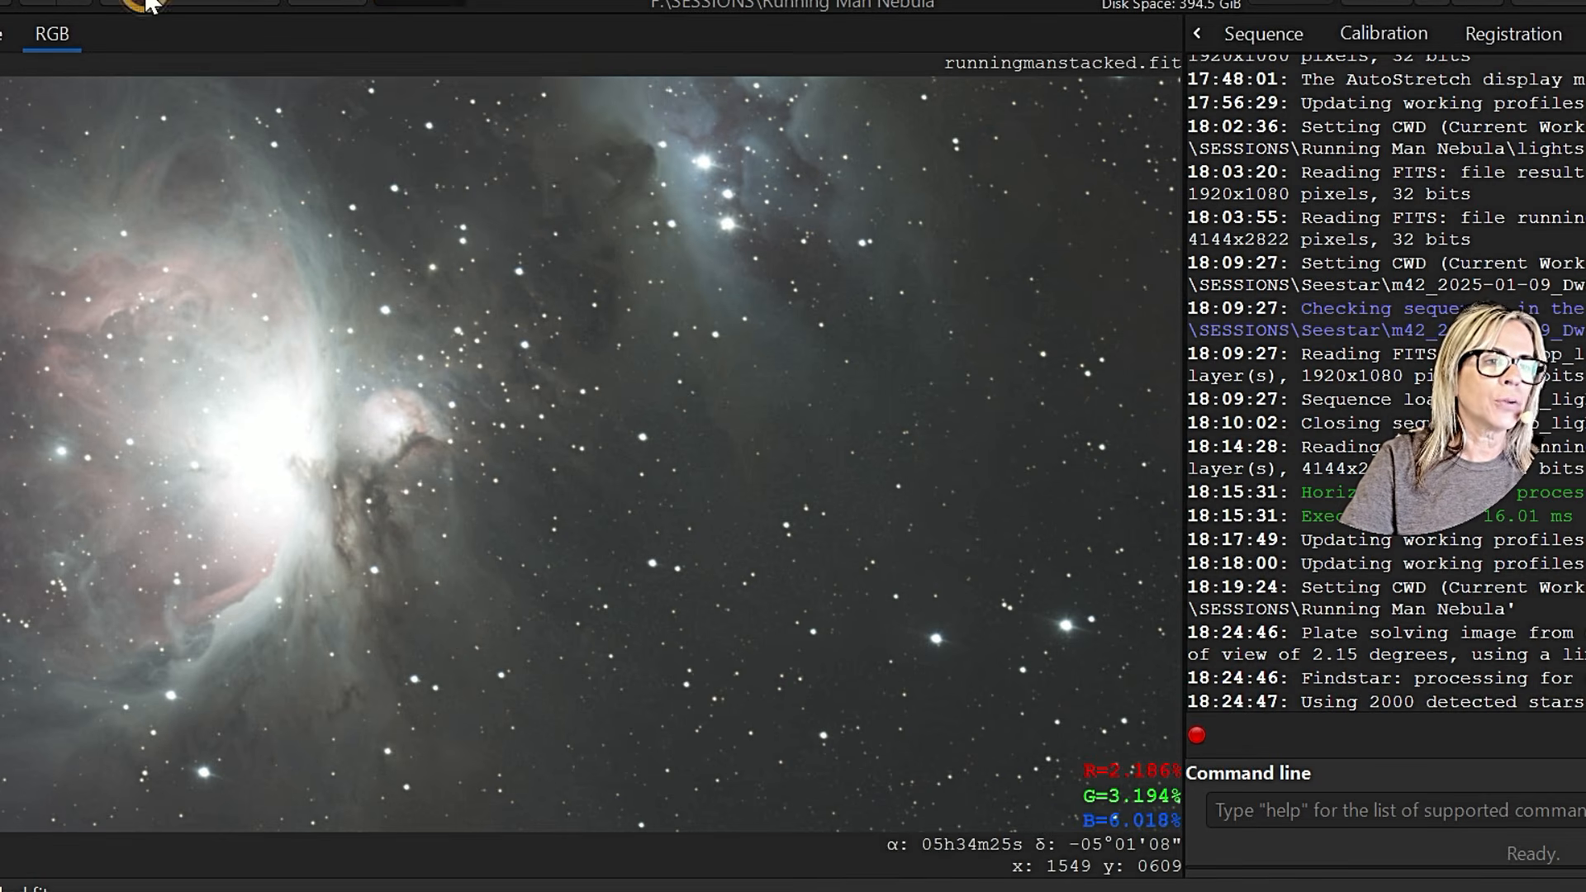
{"action": "left_click", "coordinate": [150, 4]}
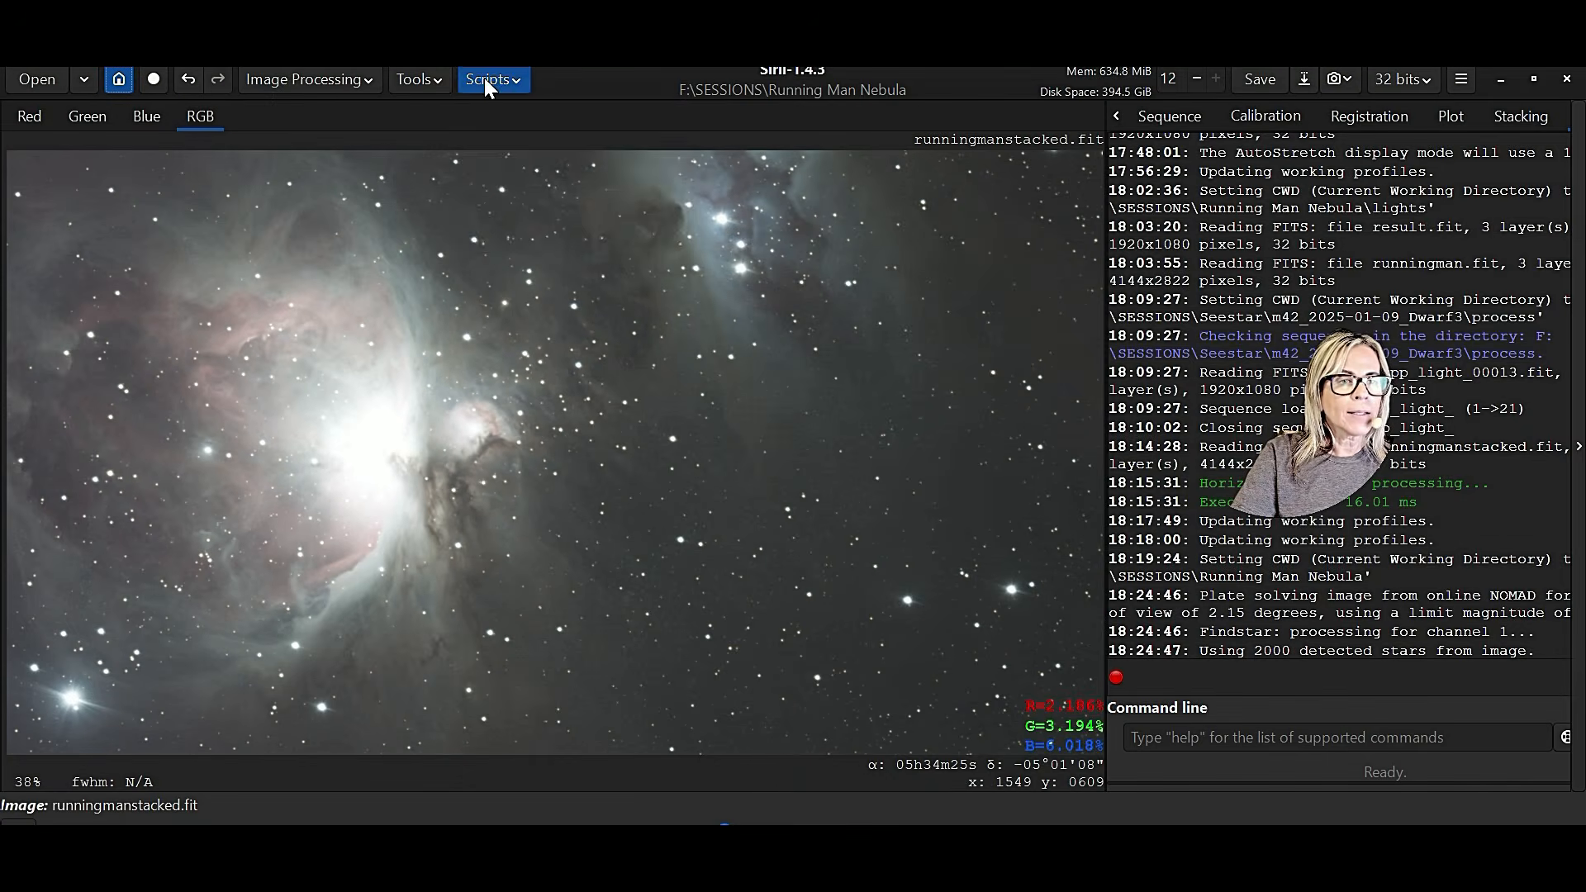
{"action": "left_click", "coordinate": [484, 77]}
{"action": "left_click", "coordinate": [360, 80]}
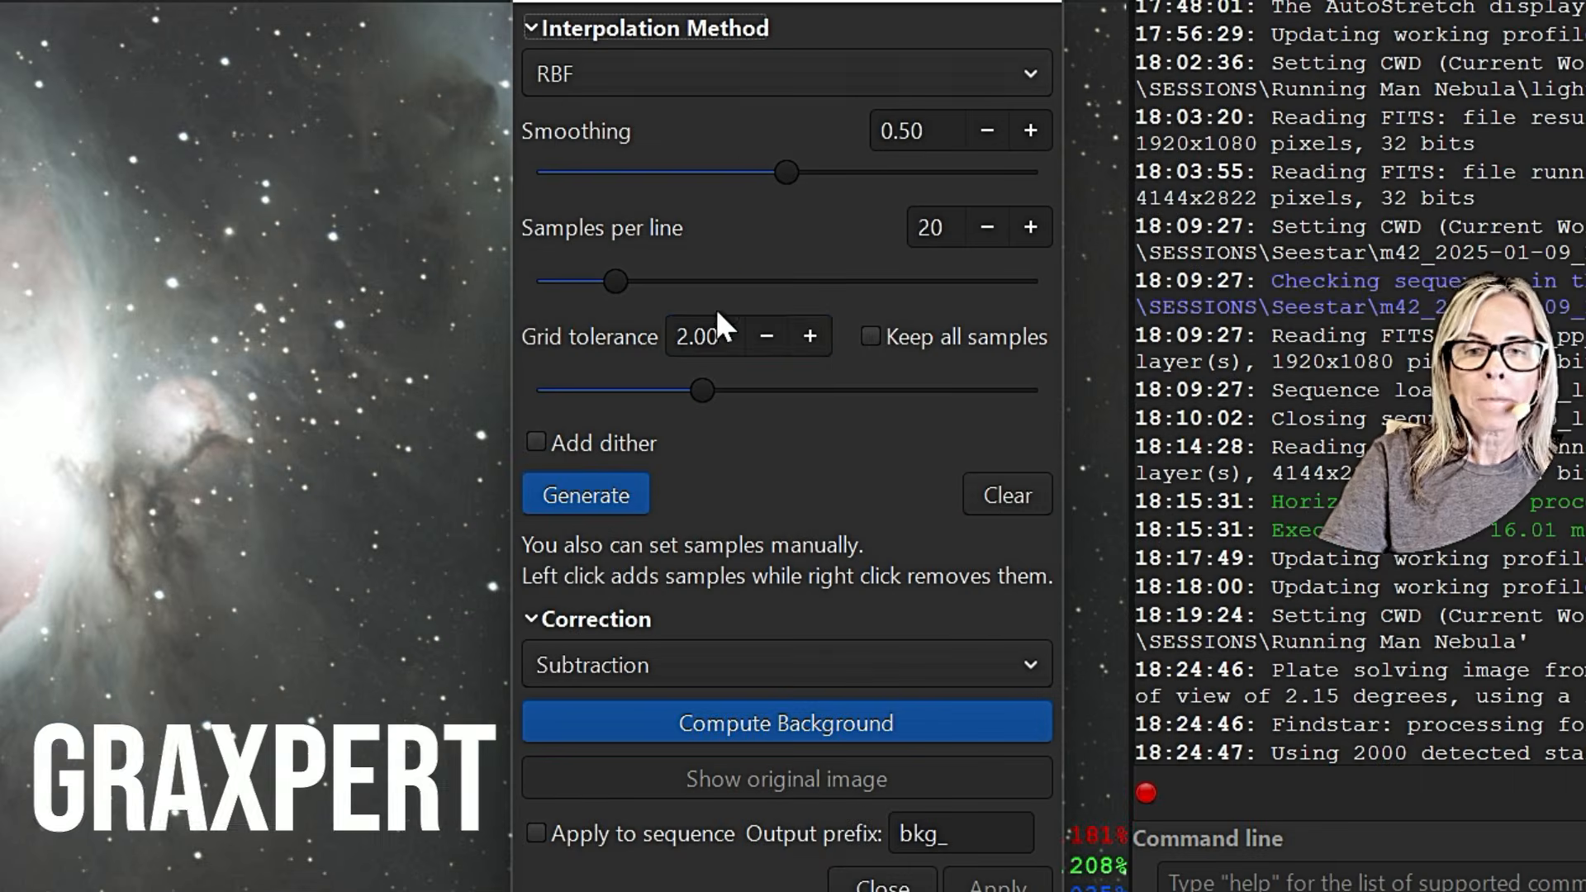
{"action": "left_click", "coordinate": [811, 336]}
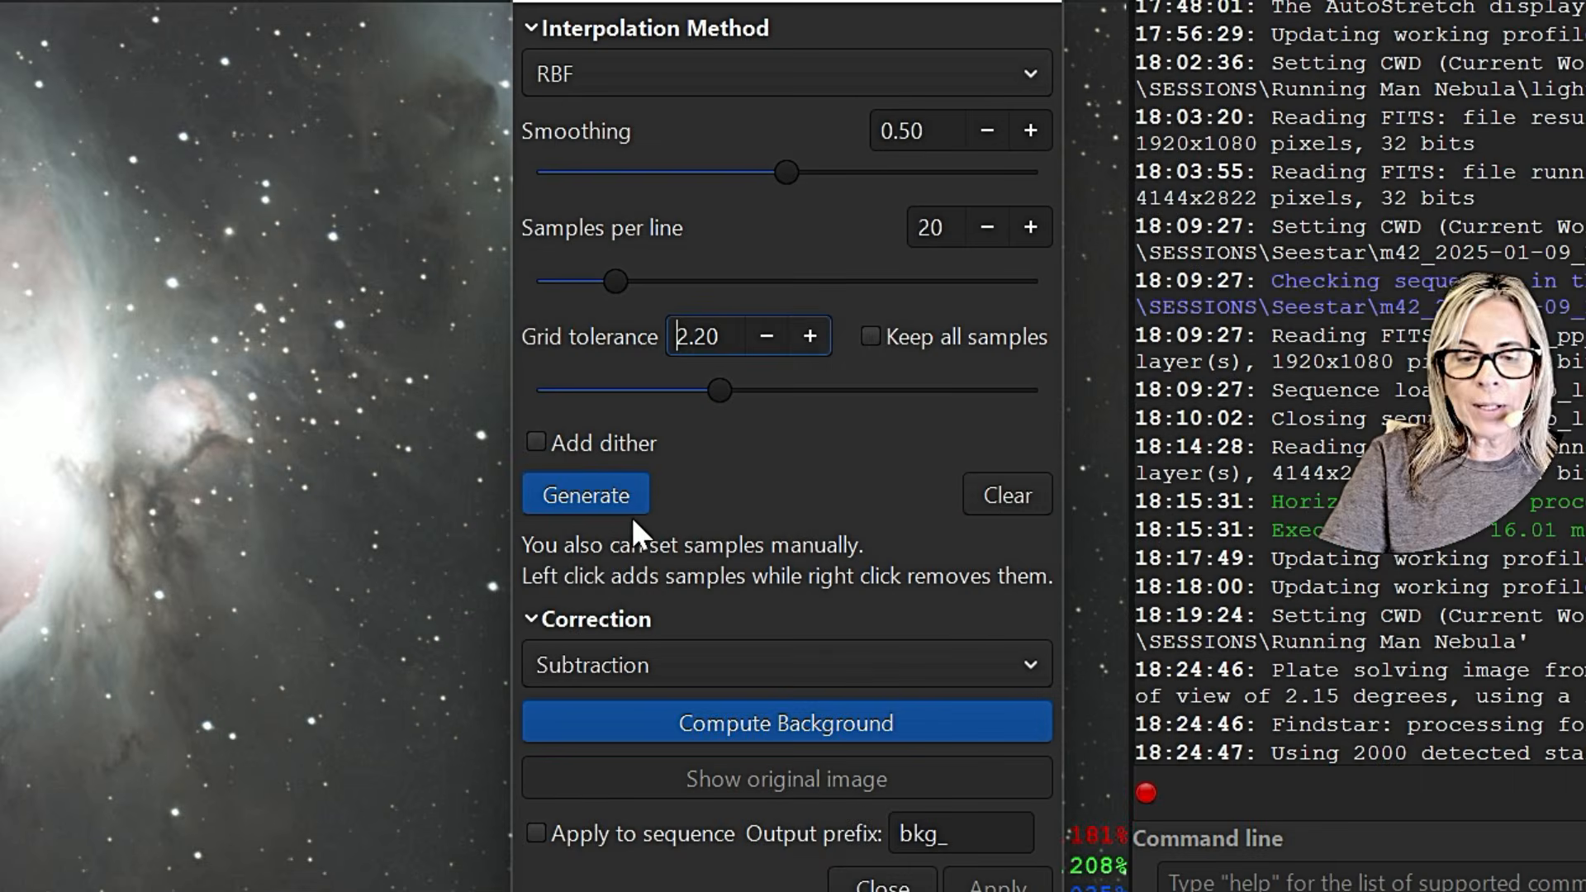
Step: Place background samples along the lower edge of the image up to its lower right corner, avoiding bright stars
{"action": "left_click", "coordinate": [335, 830]}
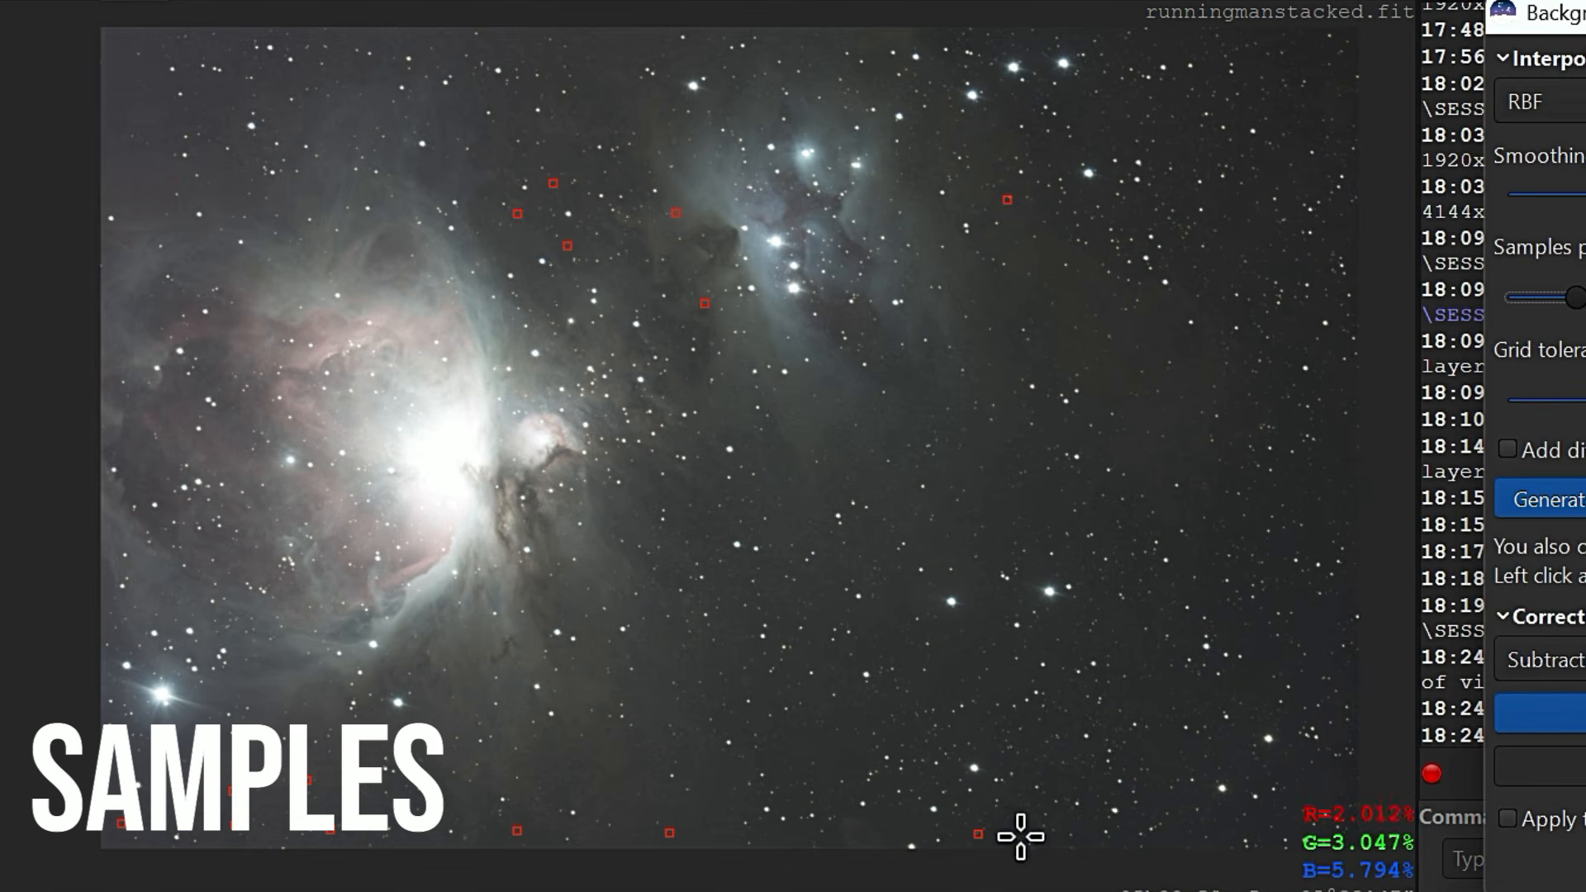
{"action": "left_click", "coordinate": [1090, 835]}
{"action": "left_click", "coordinate": [1218, 813]}
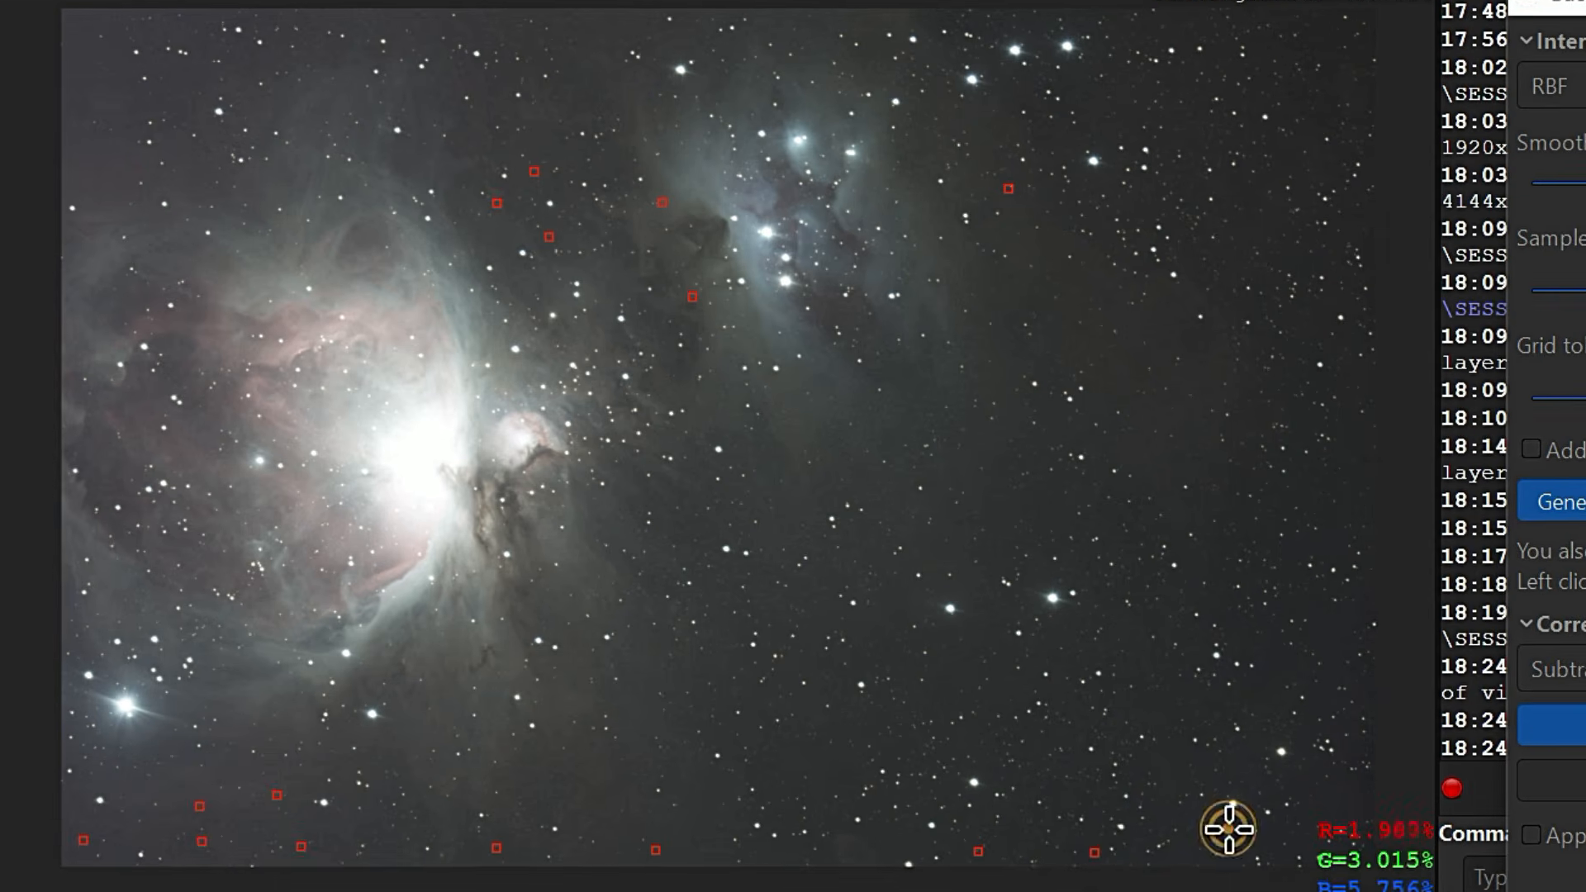
{"action": "left_click", "coordinate": [1349, 789]}
Step: Add background samples spaced along the right edge of the image up to the upper right corner
{"action": "left_click", "coordinate": [1334, 631]}
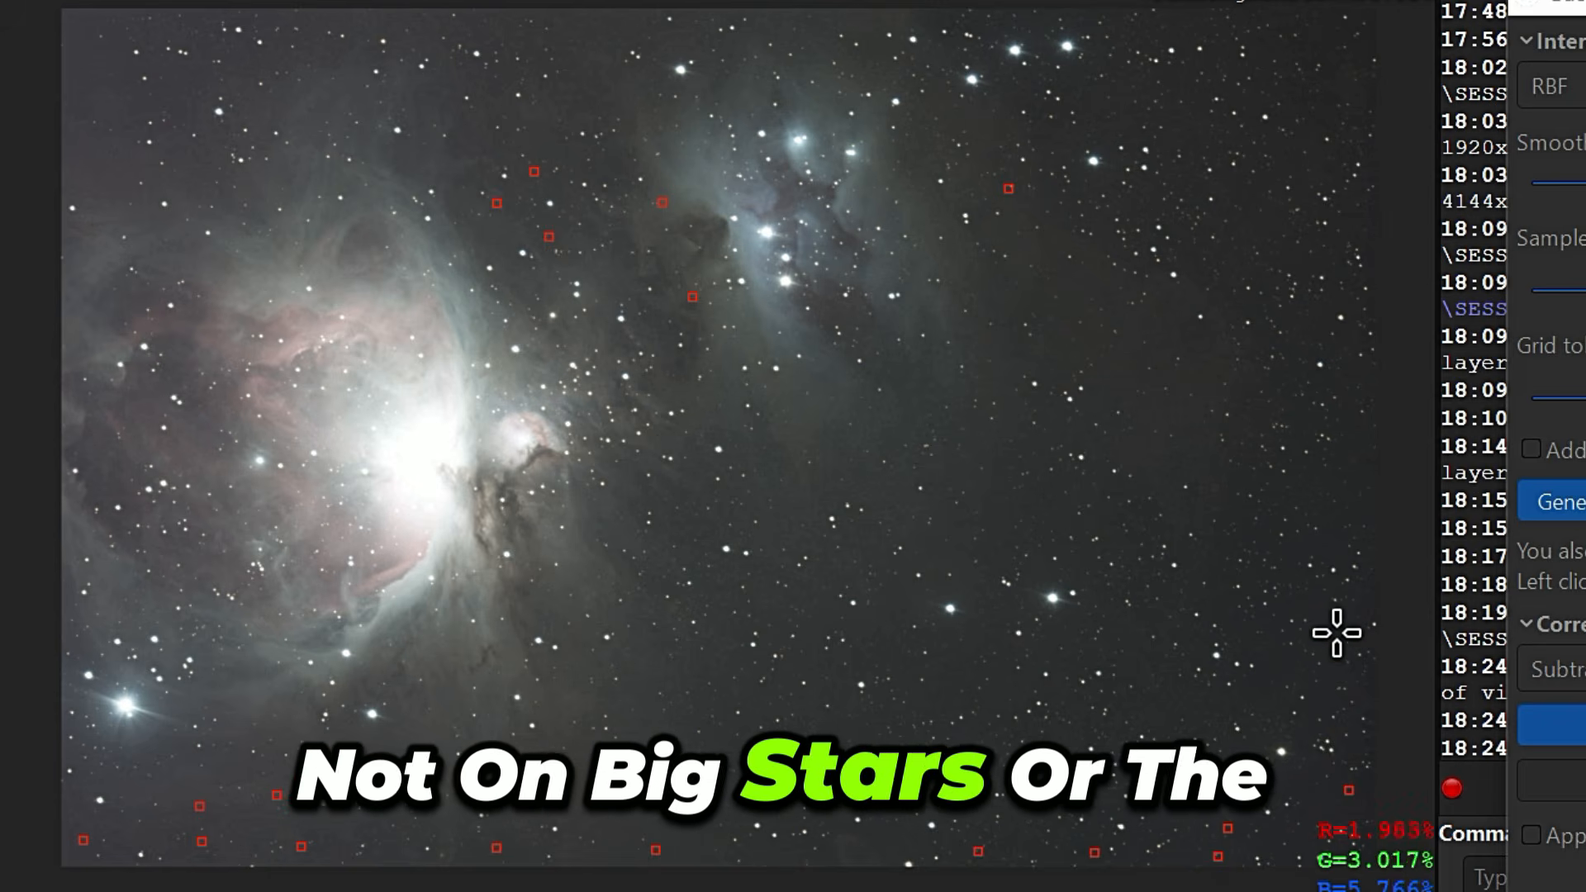
{"action": "left_click", "coordinate": [1339, 473]}
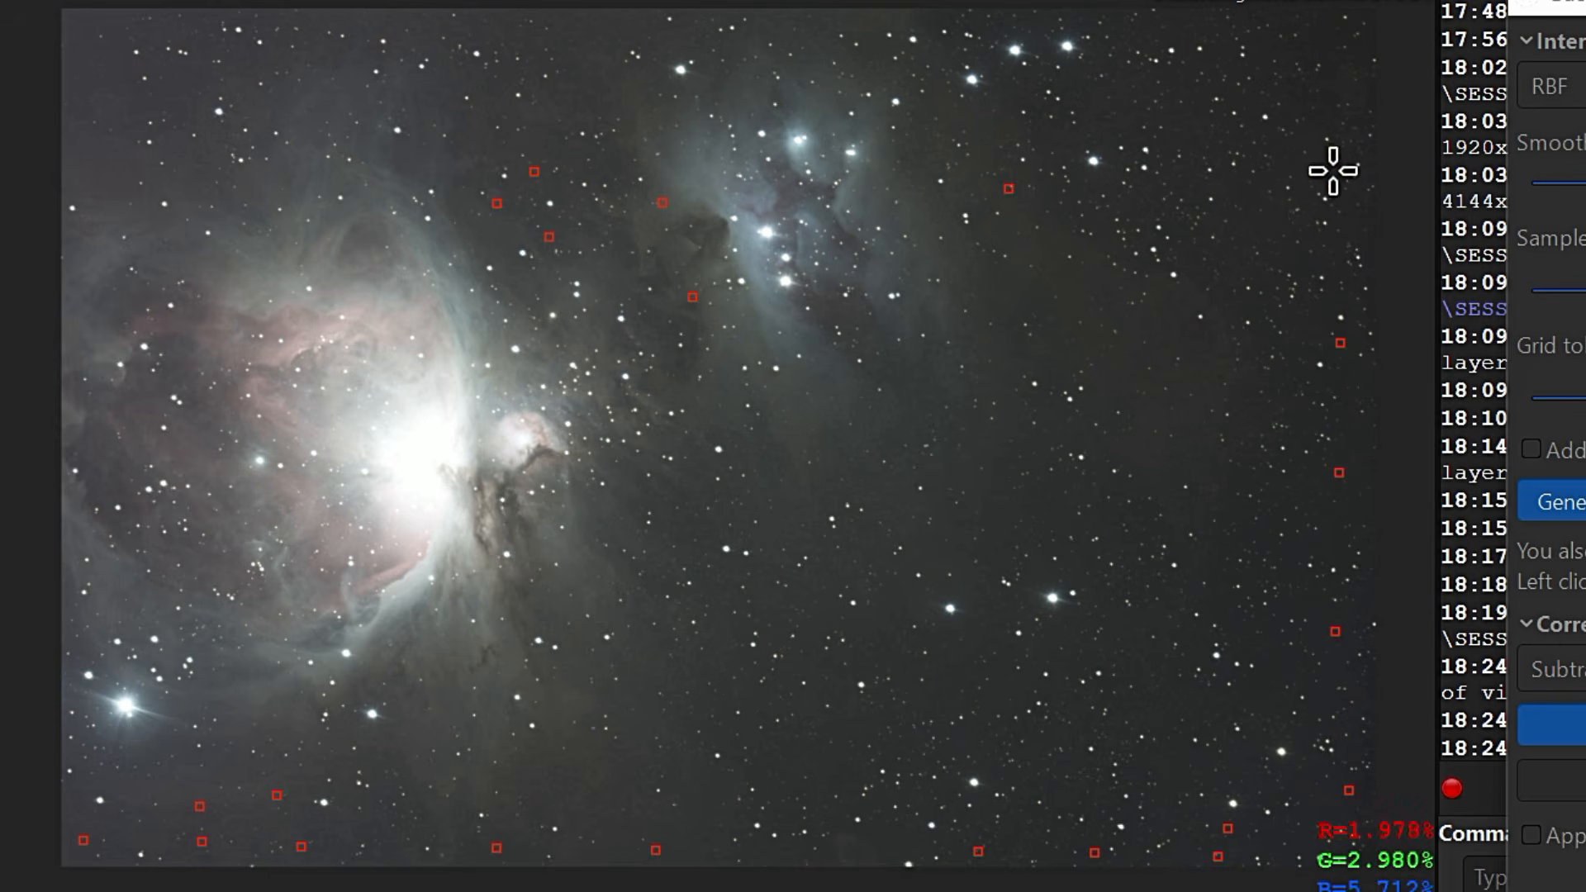
{"action": "left_click", "coordinate": [1333, 171]}
{"action": "left_click", "coordinate": [1339, 79]}
{"action": "scroll", "coordinate": [1168, 210], "scroll_direction": "up", "scroll_amount": 2}
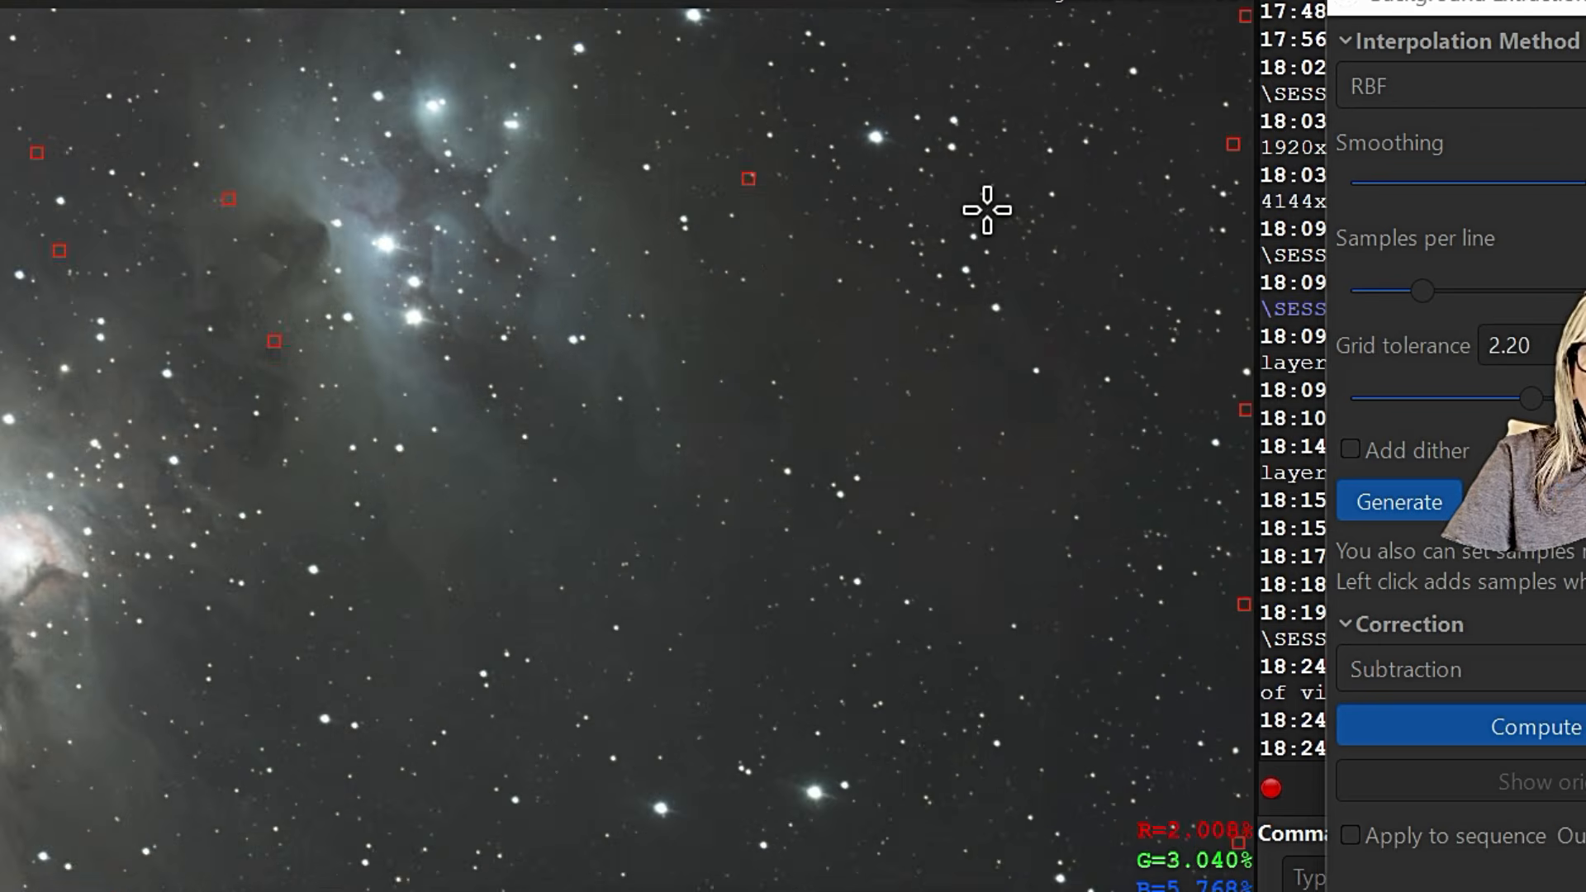
{"action": "scroll", "coordinate": [987, 209], "scroll_direction": "down", "scroll_amount": 3}
{"action": "left_click", "coordinate": [1079, 85]}
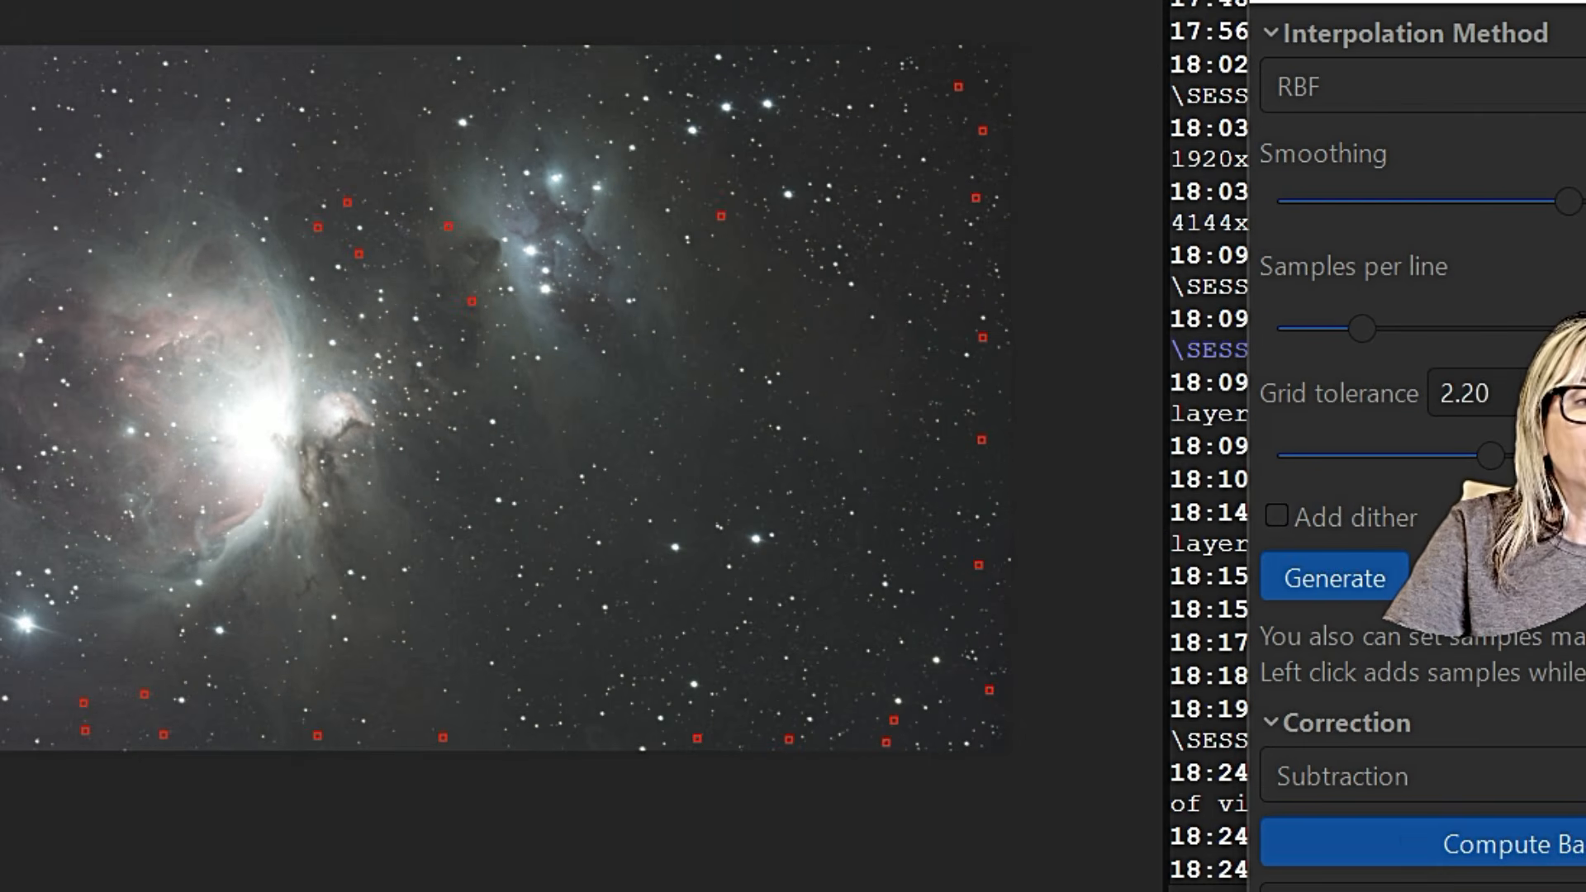
Step: Add background samples on the image's upper left edge, along its top edge, and in dark sky on both sides of the Running Man Nebula
{"action": "left_click", "coordinate": [0, 151]}
{"action": "left_click", "coordinate": [0, 70]}
{"action": "left_click", "coordinate": [263, 52]}
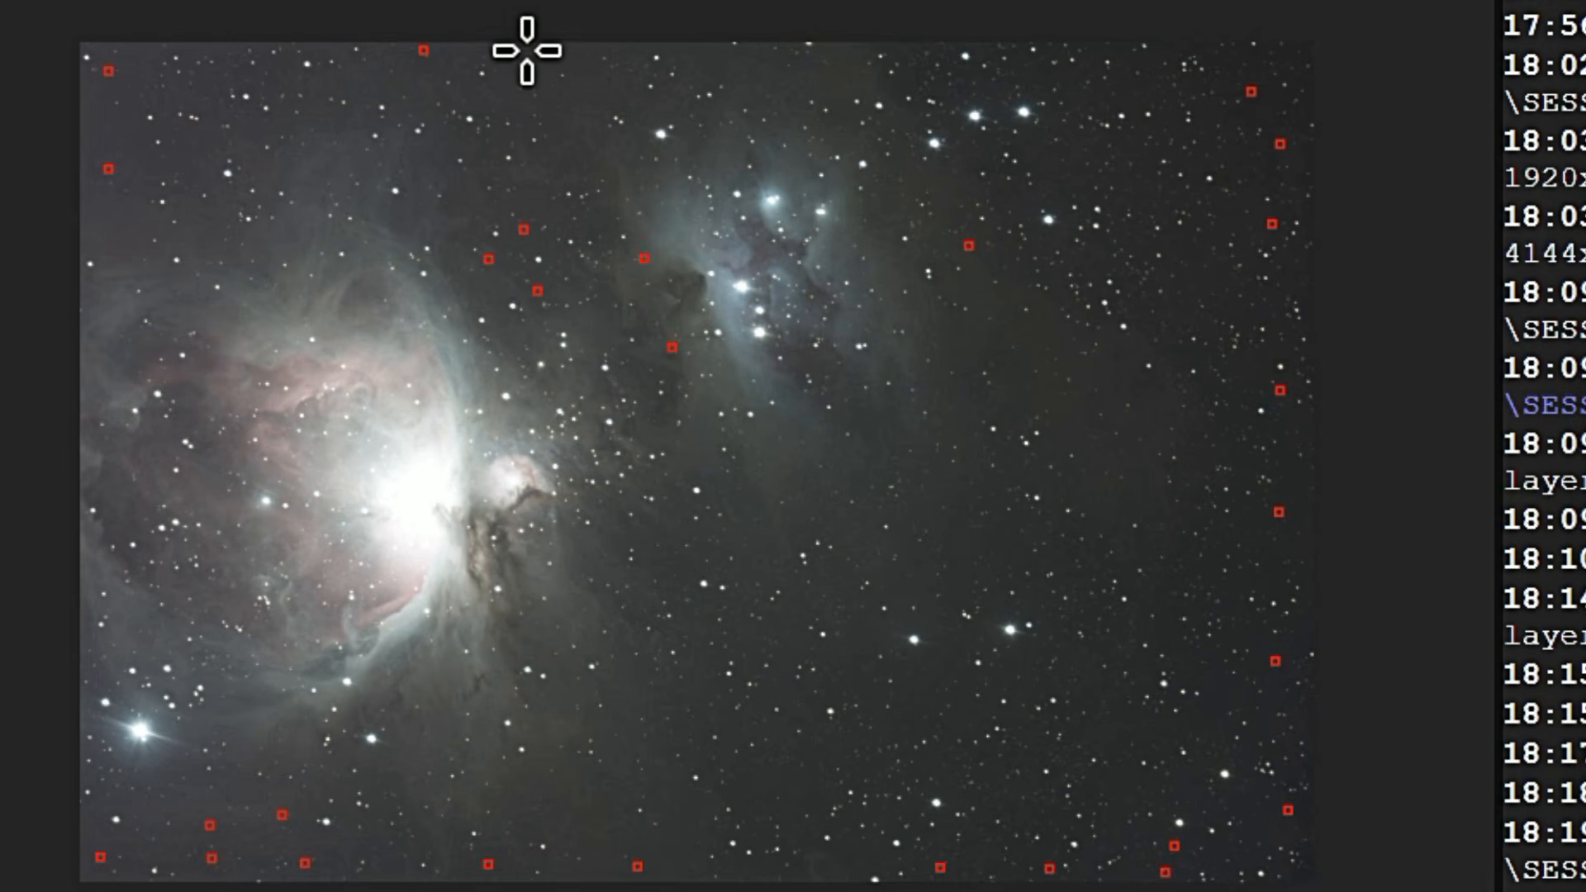
{"action": "left_click", "coordinate": [685, 53]}
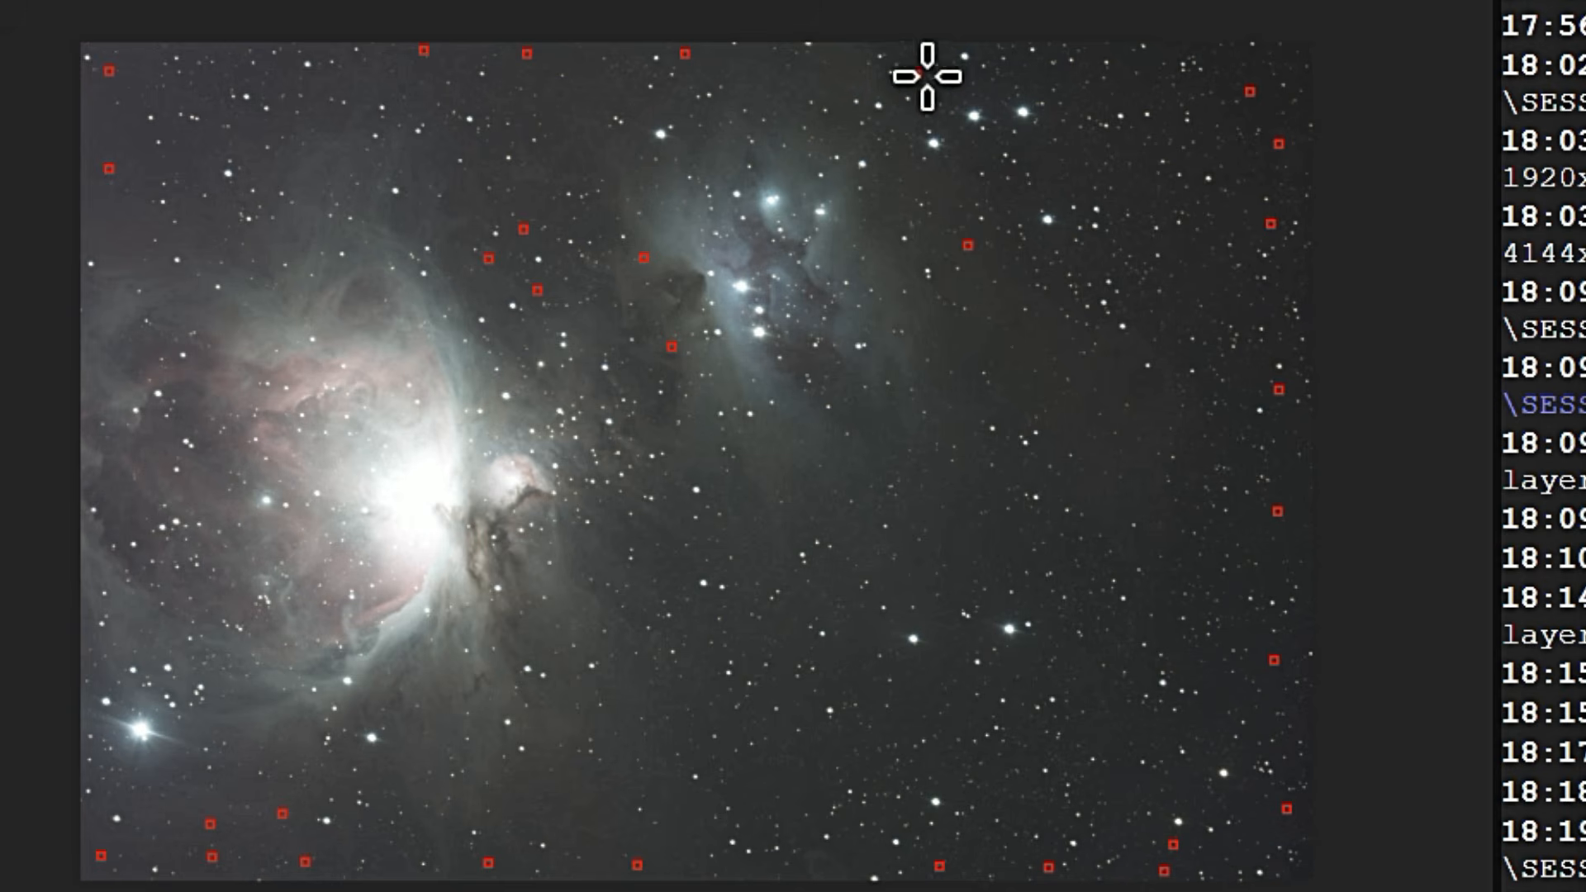
{"action": "left_click", "coordinate": [1073, 169]}
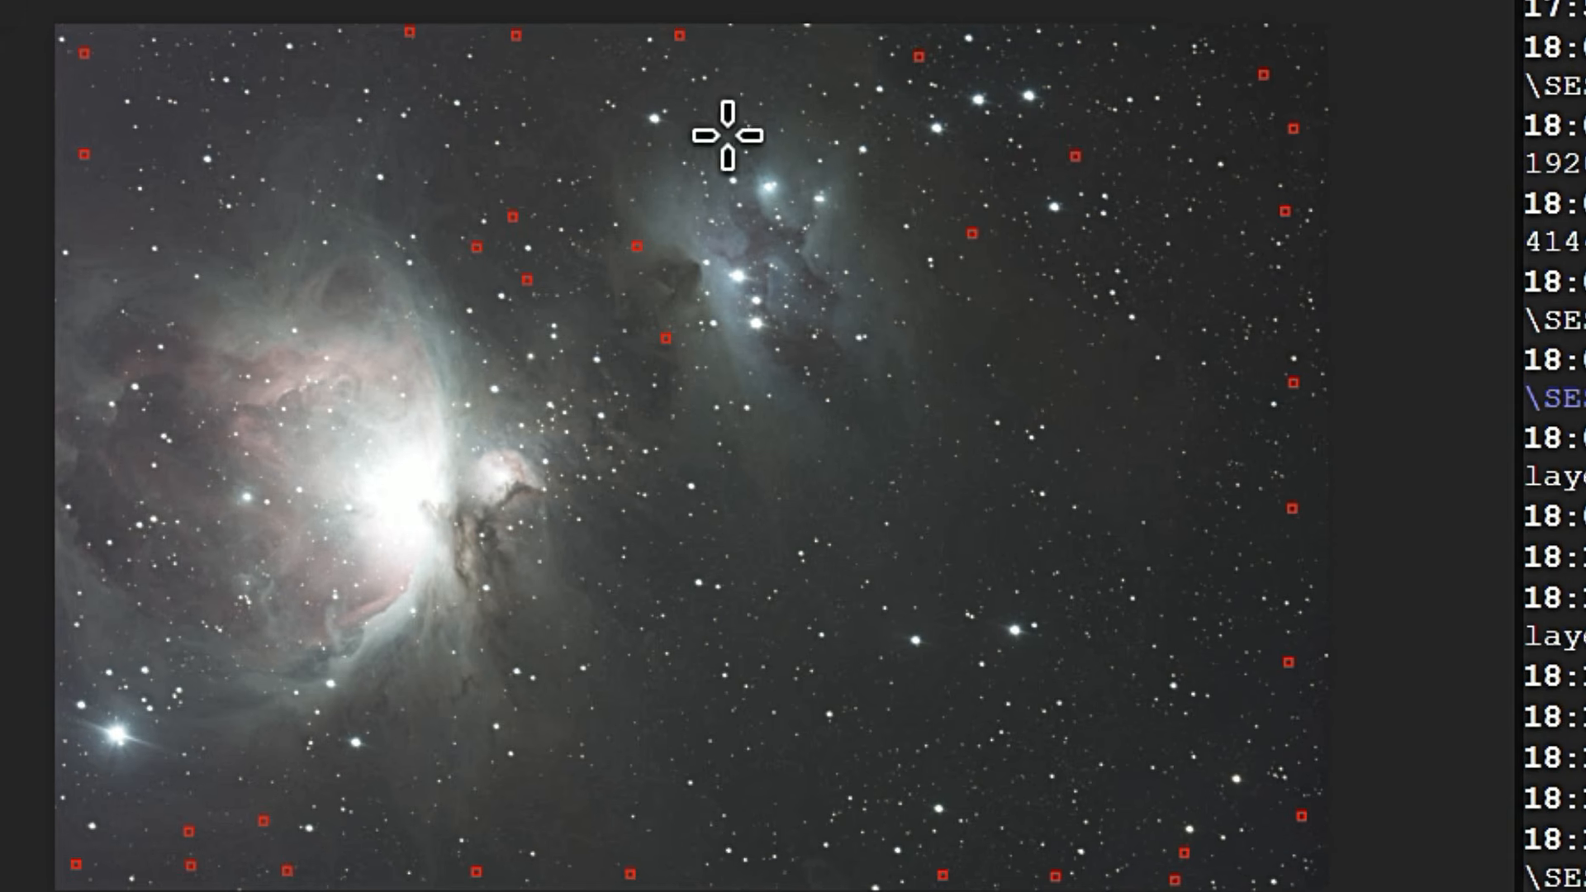
{"action": "left_click", "coordinate": [529, 169]}
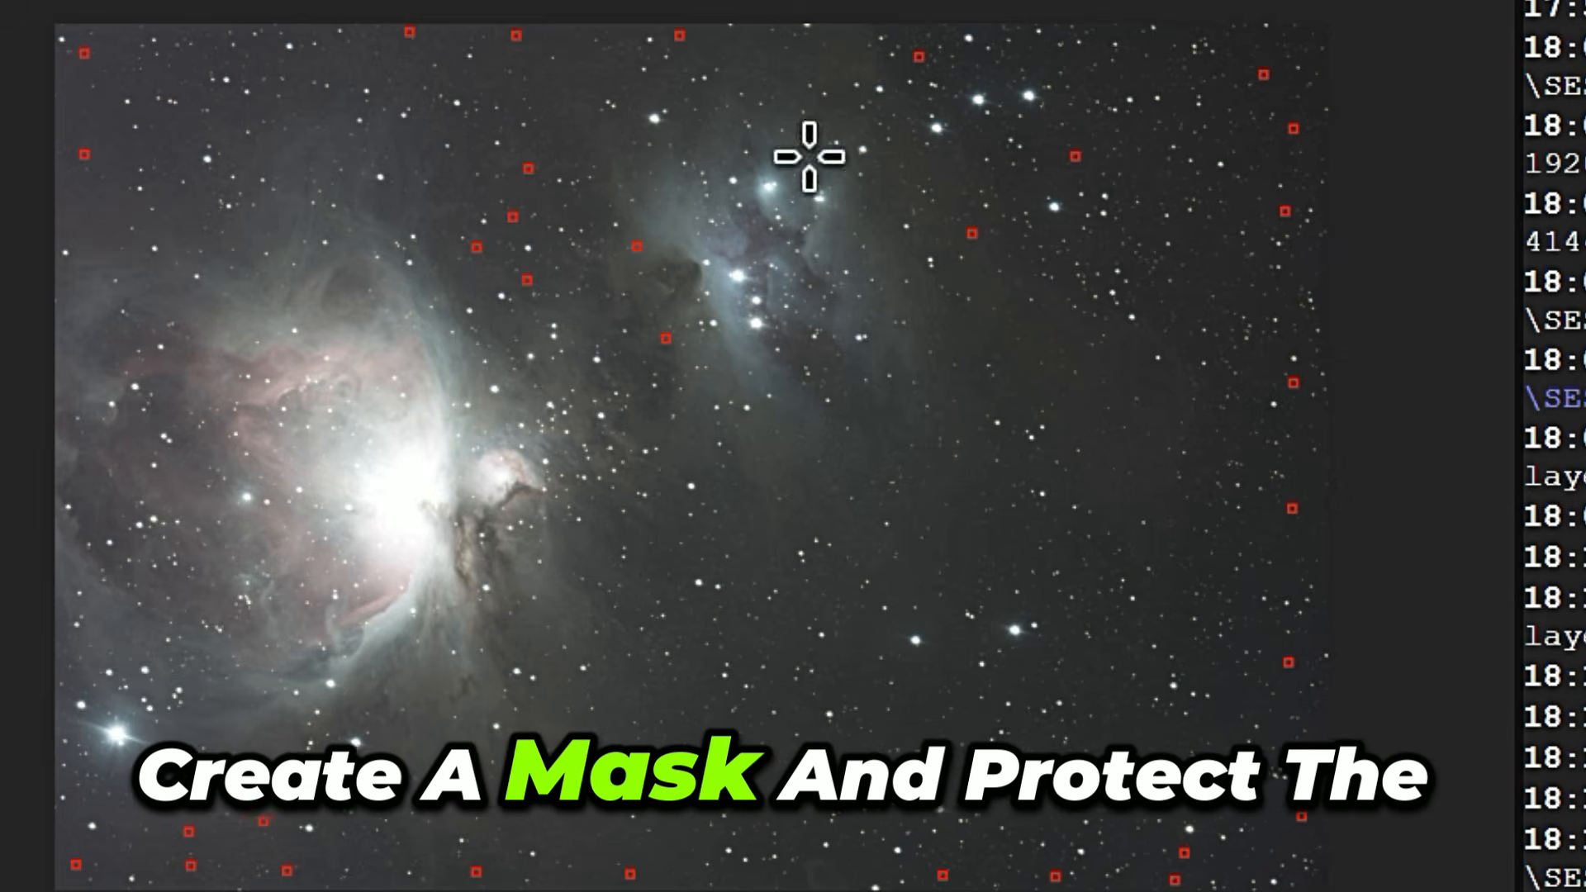
Step: Compute the background with Subtraction correction and apply the extraction to the image
{"action": "scroll", "coordinate": [747, 632], "scroll_direction": "up", "scroll_amount": 2}
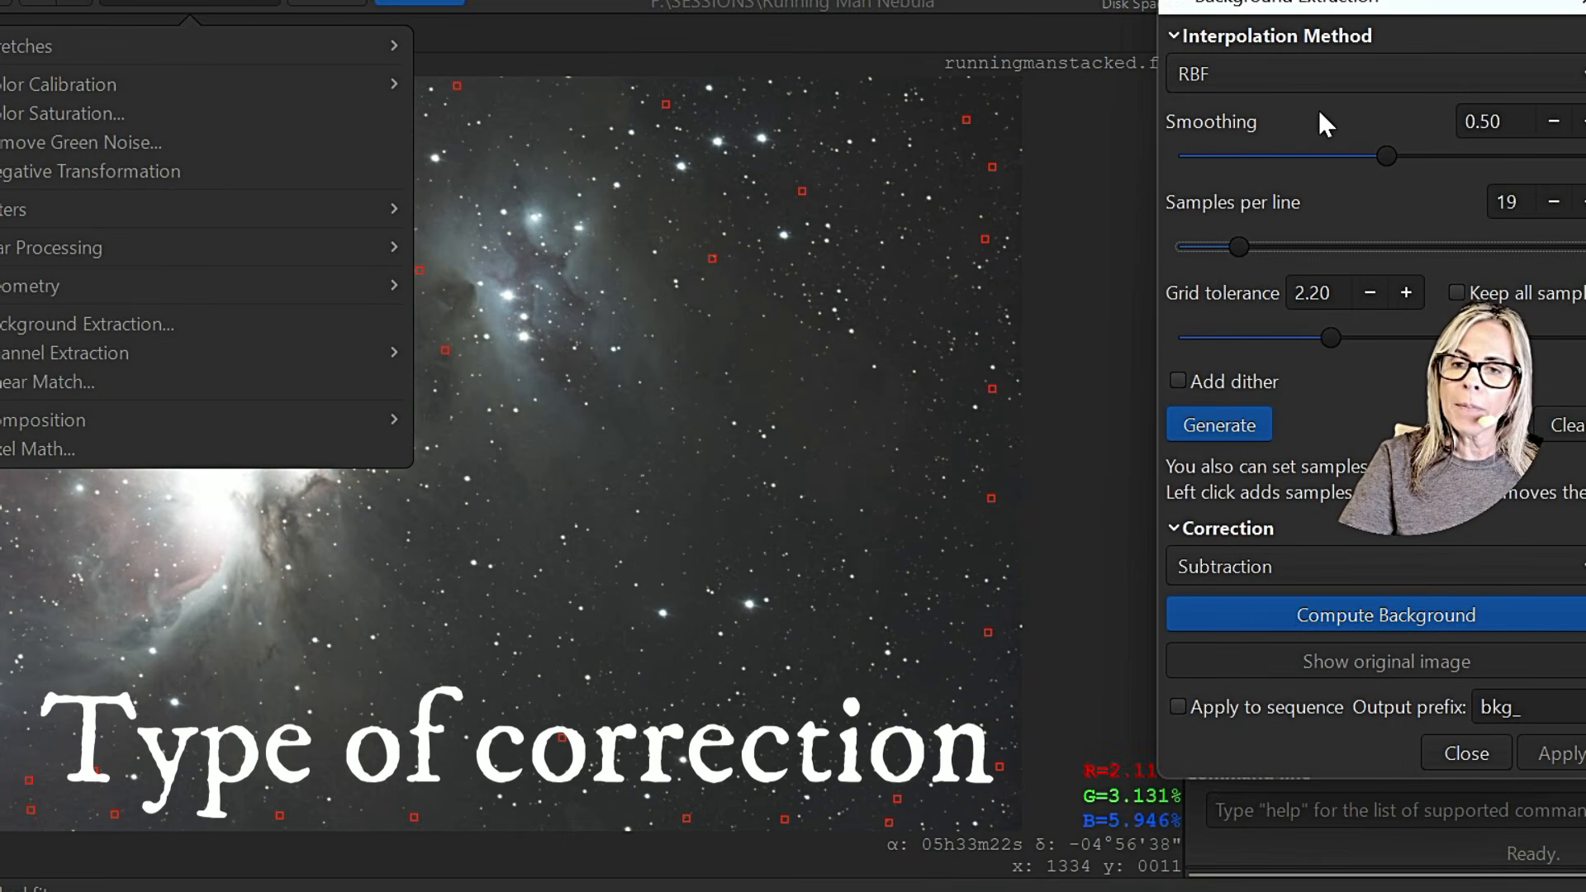
{"action": "left_click_drag", "start_coordinate": [1373, 10], "coordinate": [1165, 46]}
{"action": "left_click", "coordinate": [454, 25]}
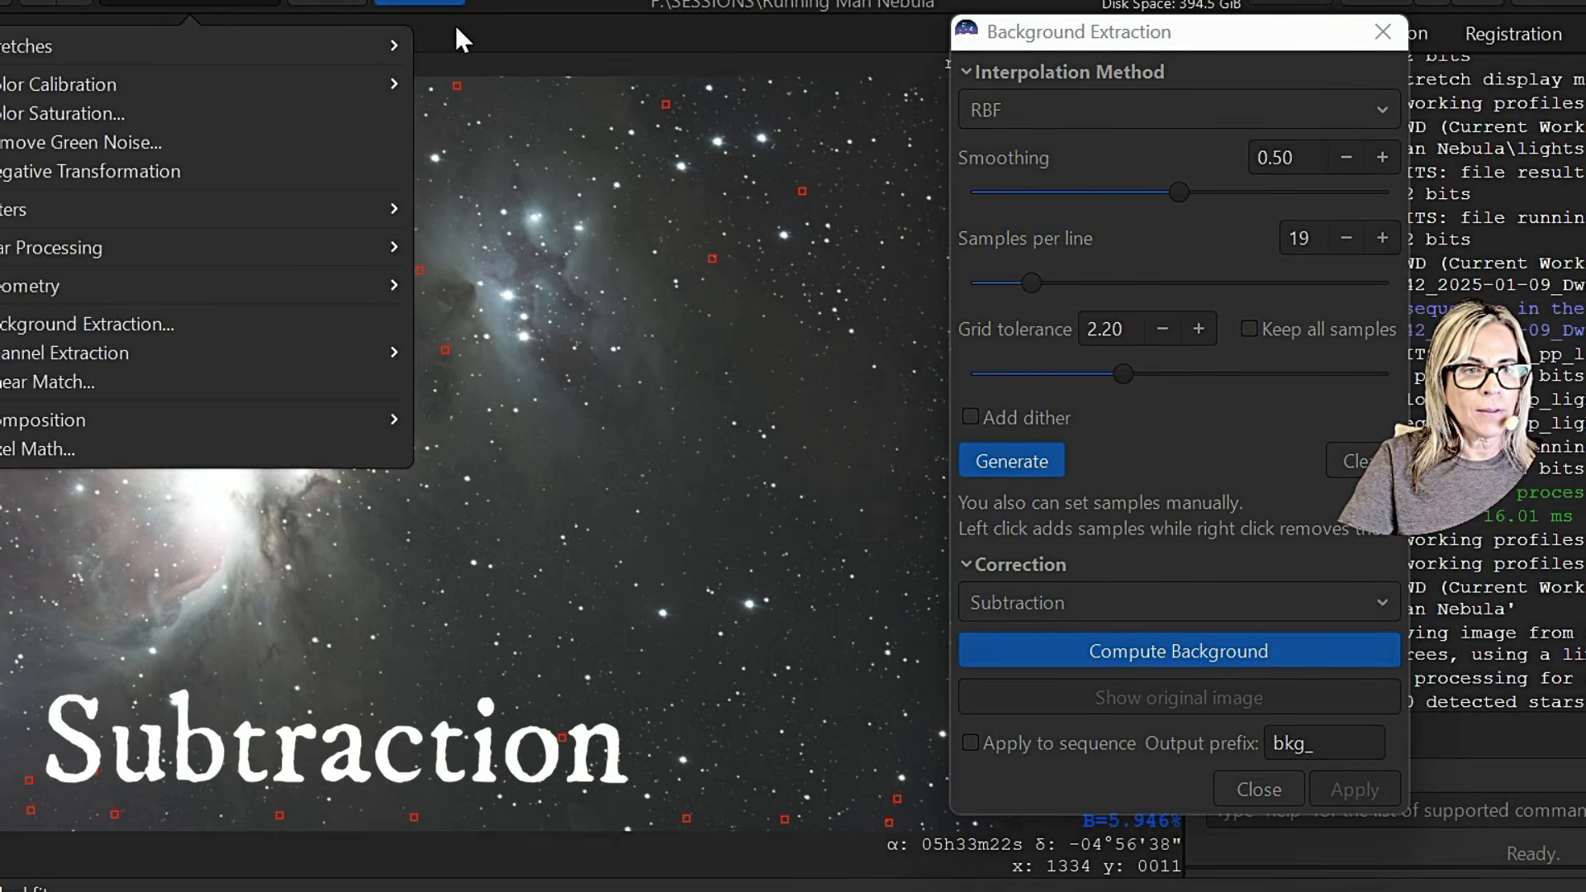
{"action": "left_click", "coordinate": [1121, 646]}
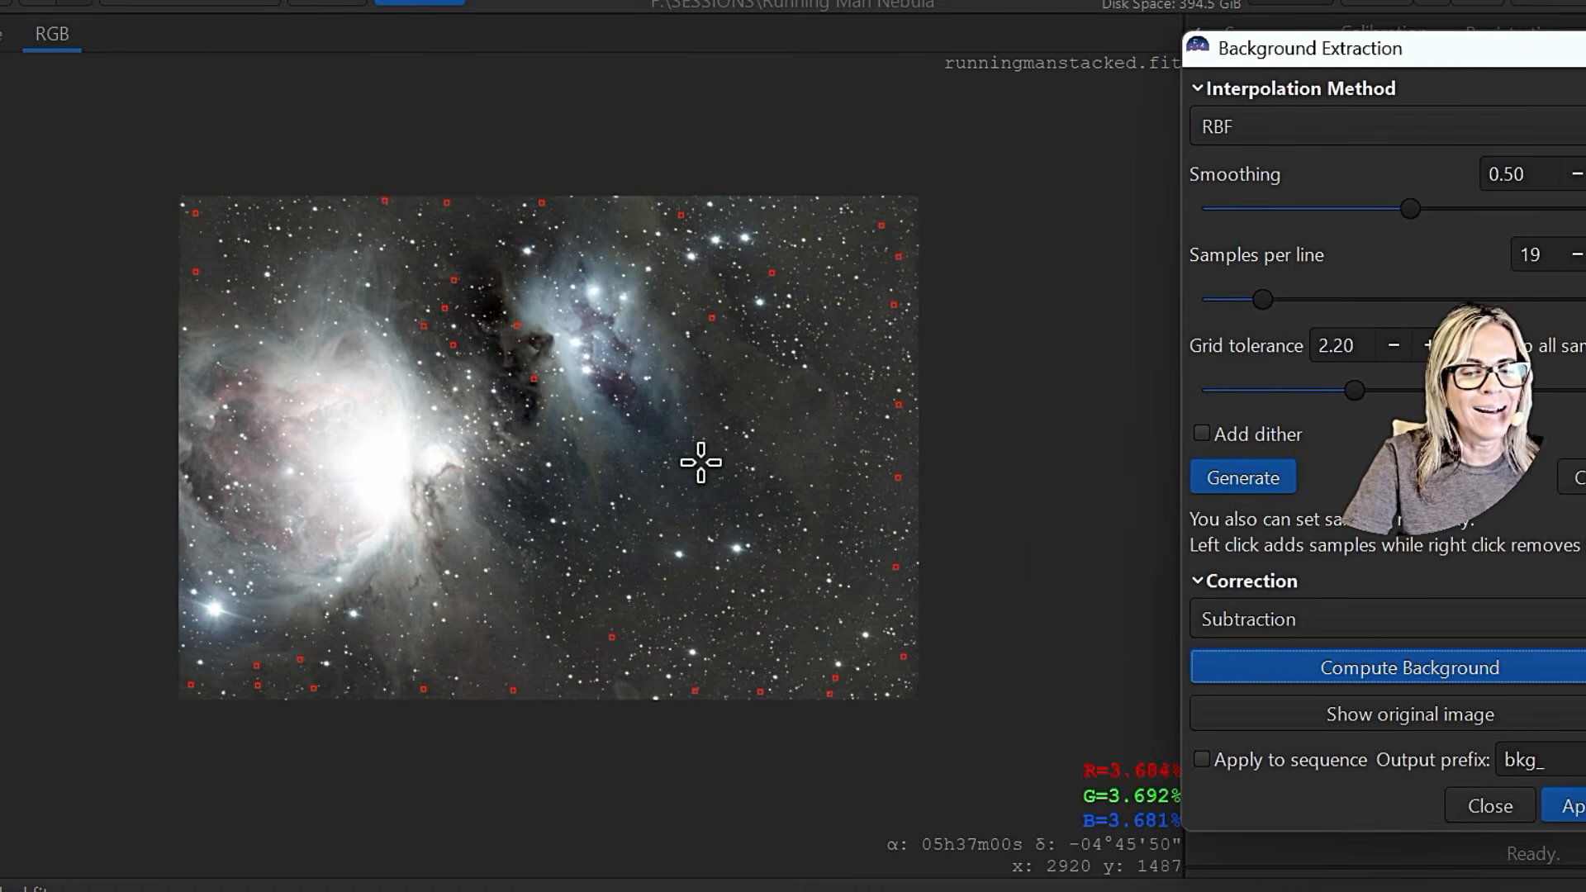
{"action": "scroll", "coordinate": [701, 461], "scroll_direction": "up", "scroll_amount": 2}
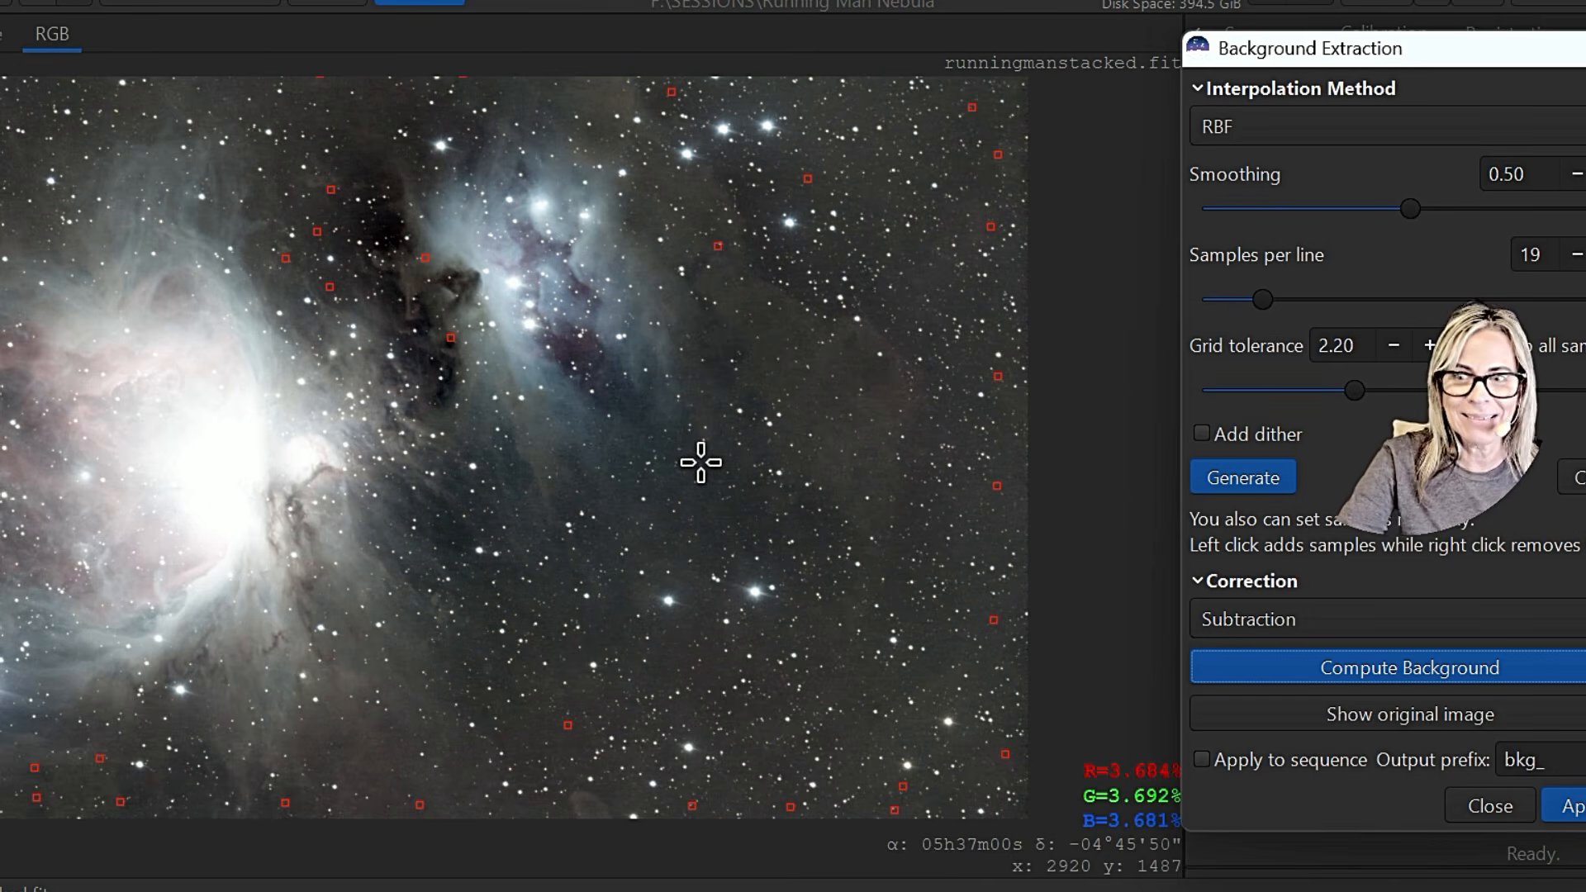
{"action": "left_click", "coordinate": [1559, 805]}
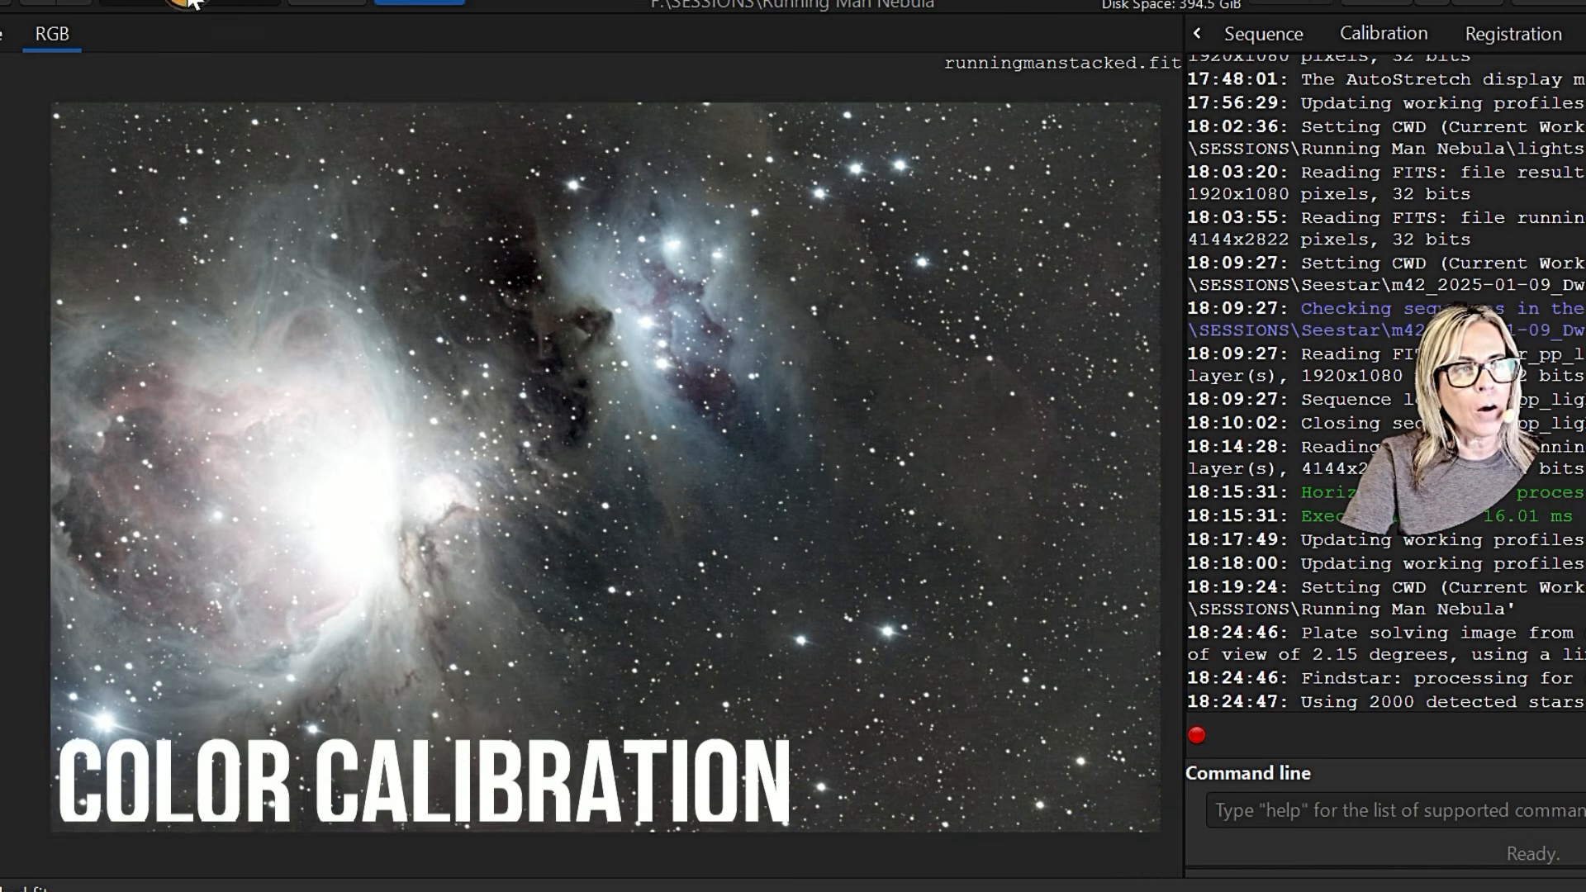
Step: Run Photometric Color Calibration with the GAIA DR3 catalogue and automatic limit magnitude, and undo and redo it to compare the image
{"action": "left_click", "coordinate": [190, 3]}
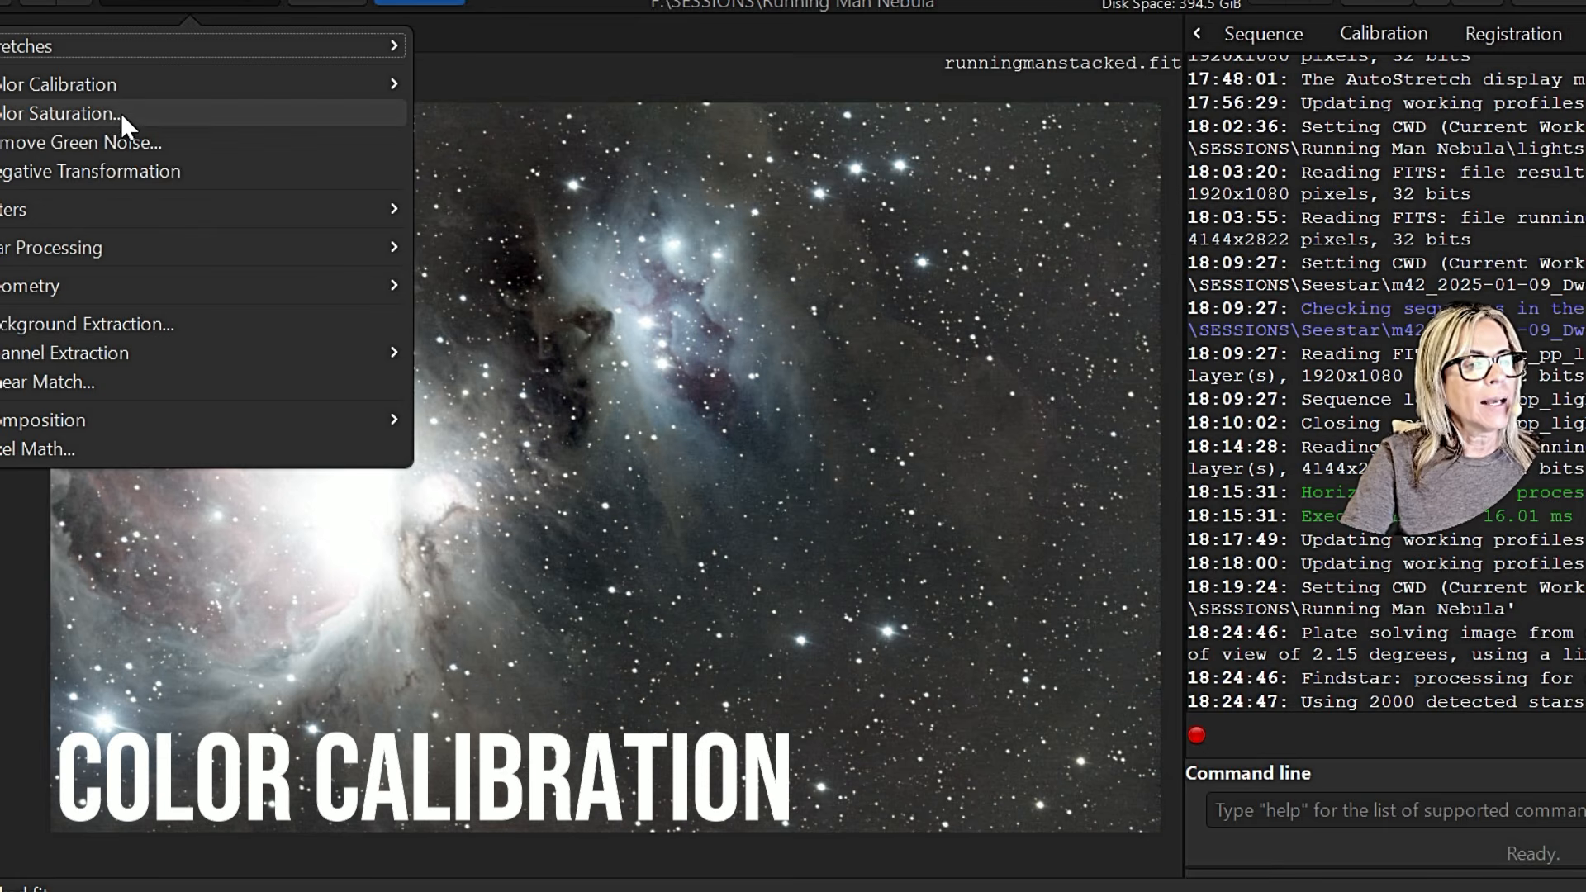
{"action": "left_click", "coordinate": [353, 84]}
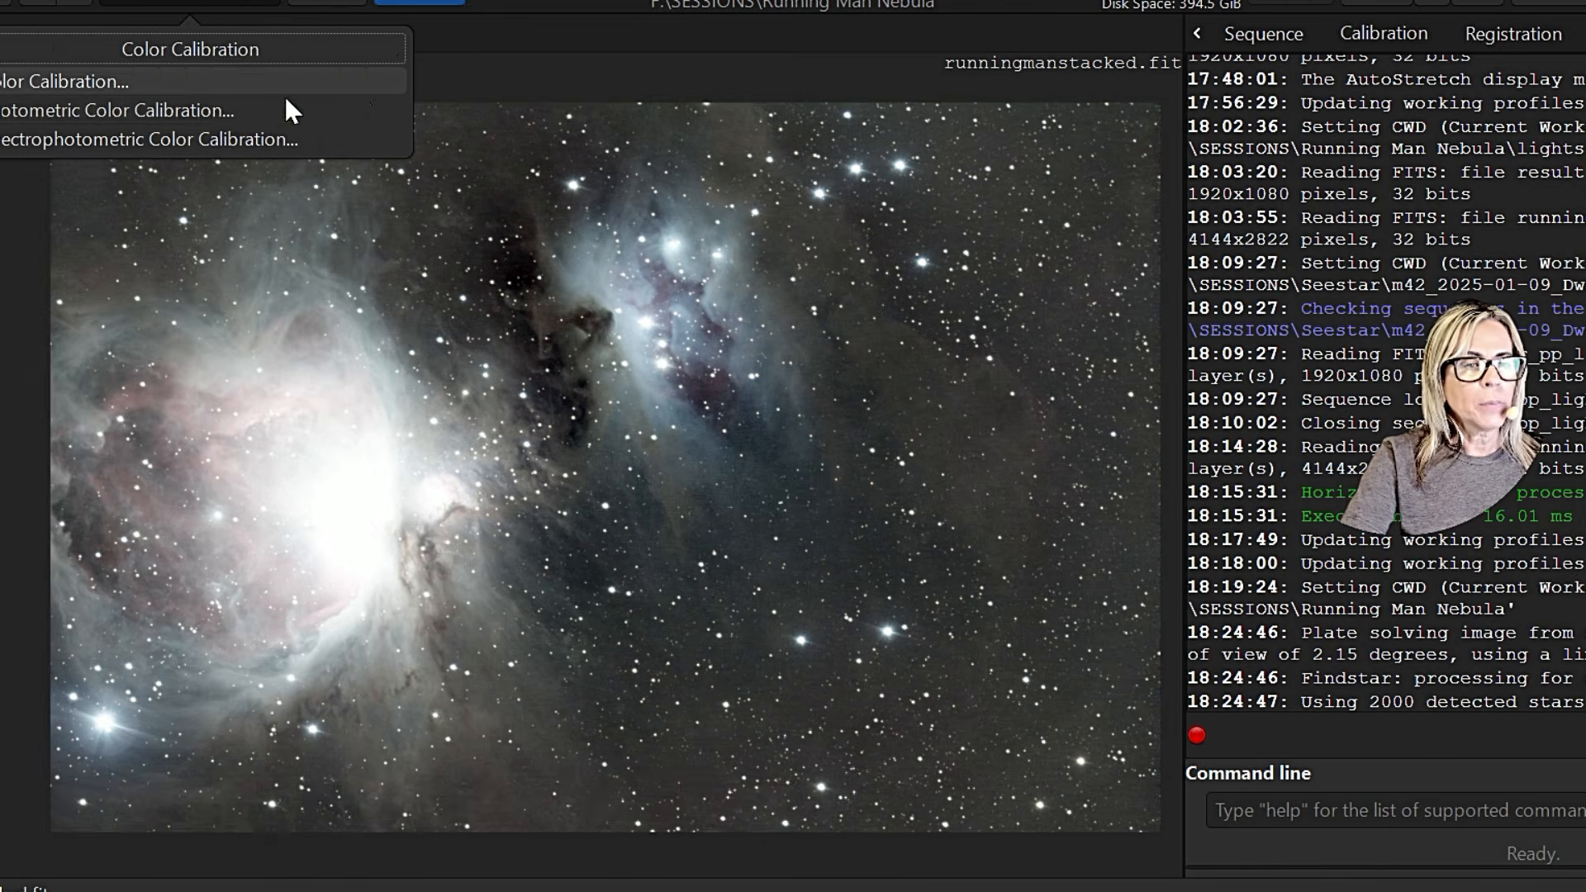
{"action": "left_click", "coordinate": [206, 111]}
{"action": "left_click_drag", "start_coordinate": [681, 409], "coordinate": [801, 372]}
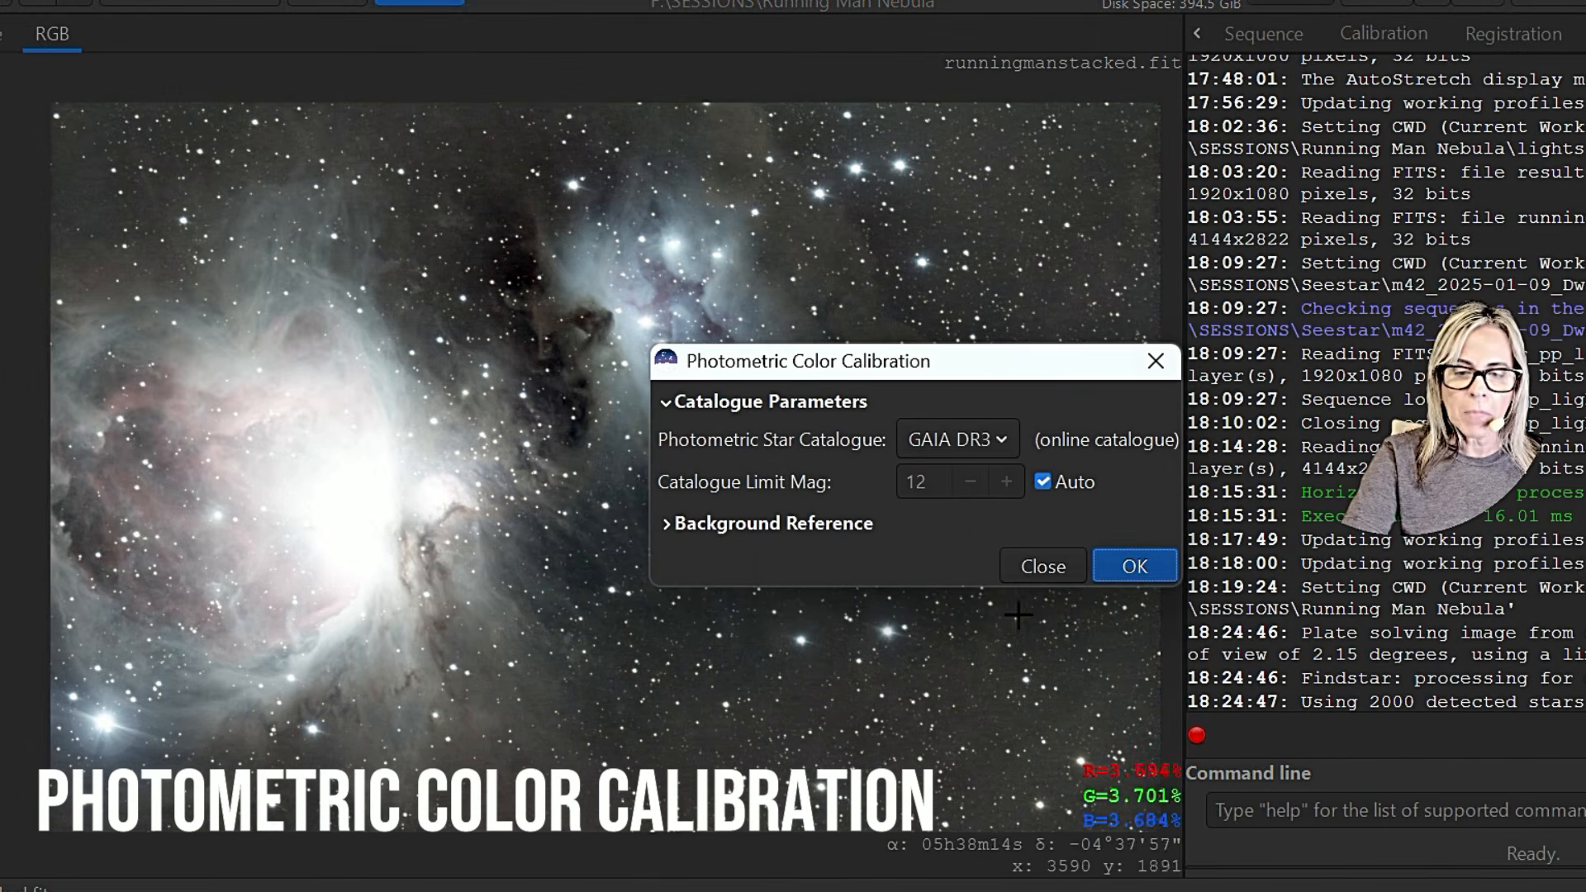
{"action": "left_click", "coordinate": [1133, 567]}
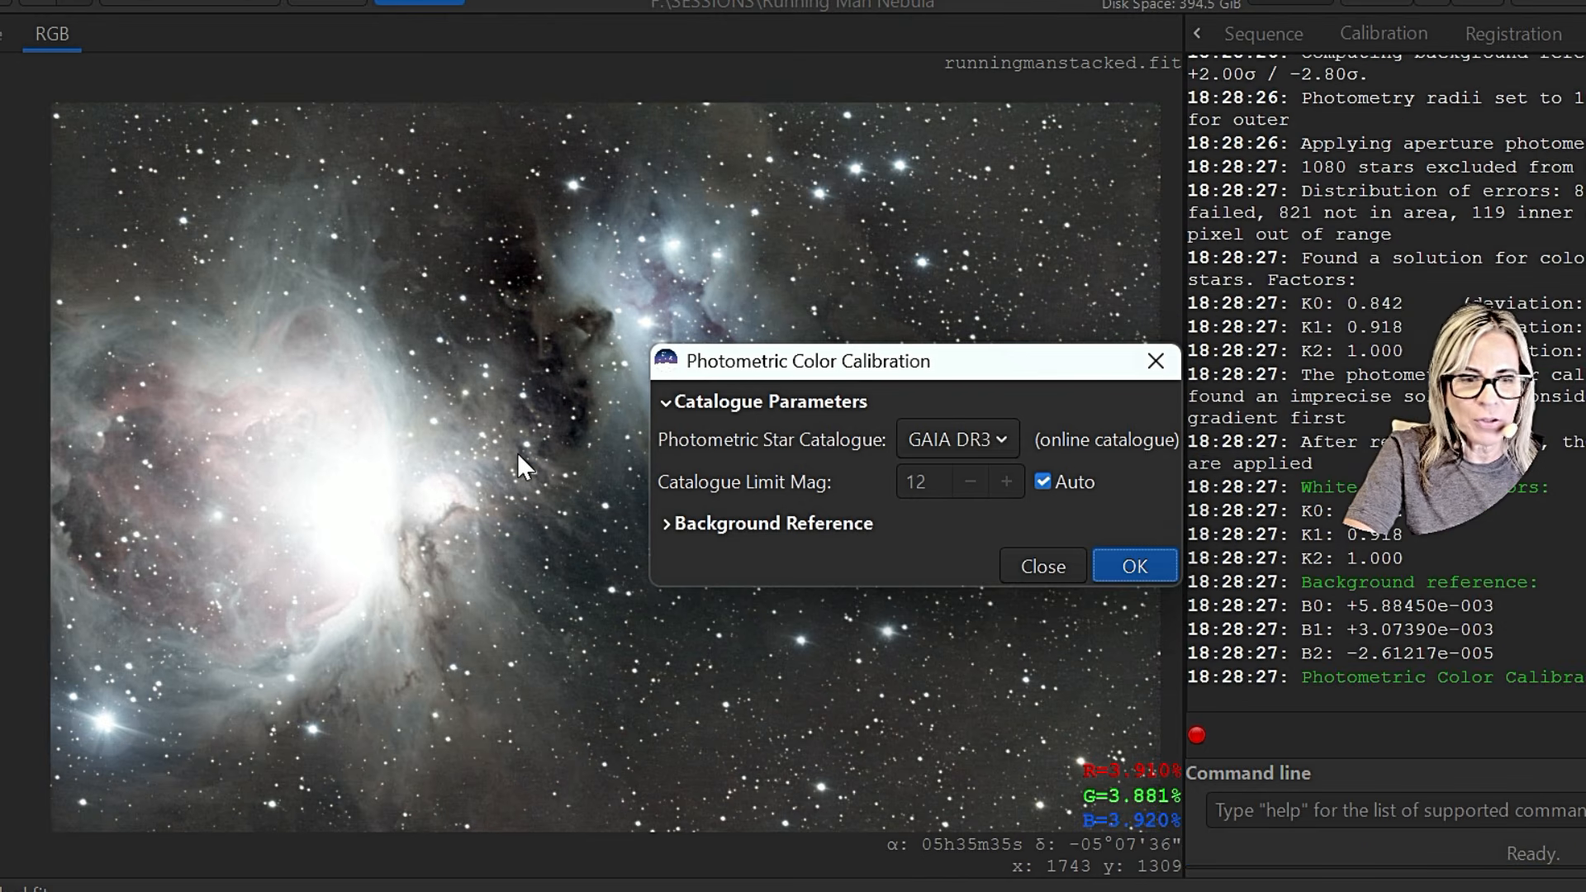
{"action": "left_click_drag", "start_coordinate": [1051, 358], "coordinate": [812, 348]}
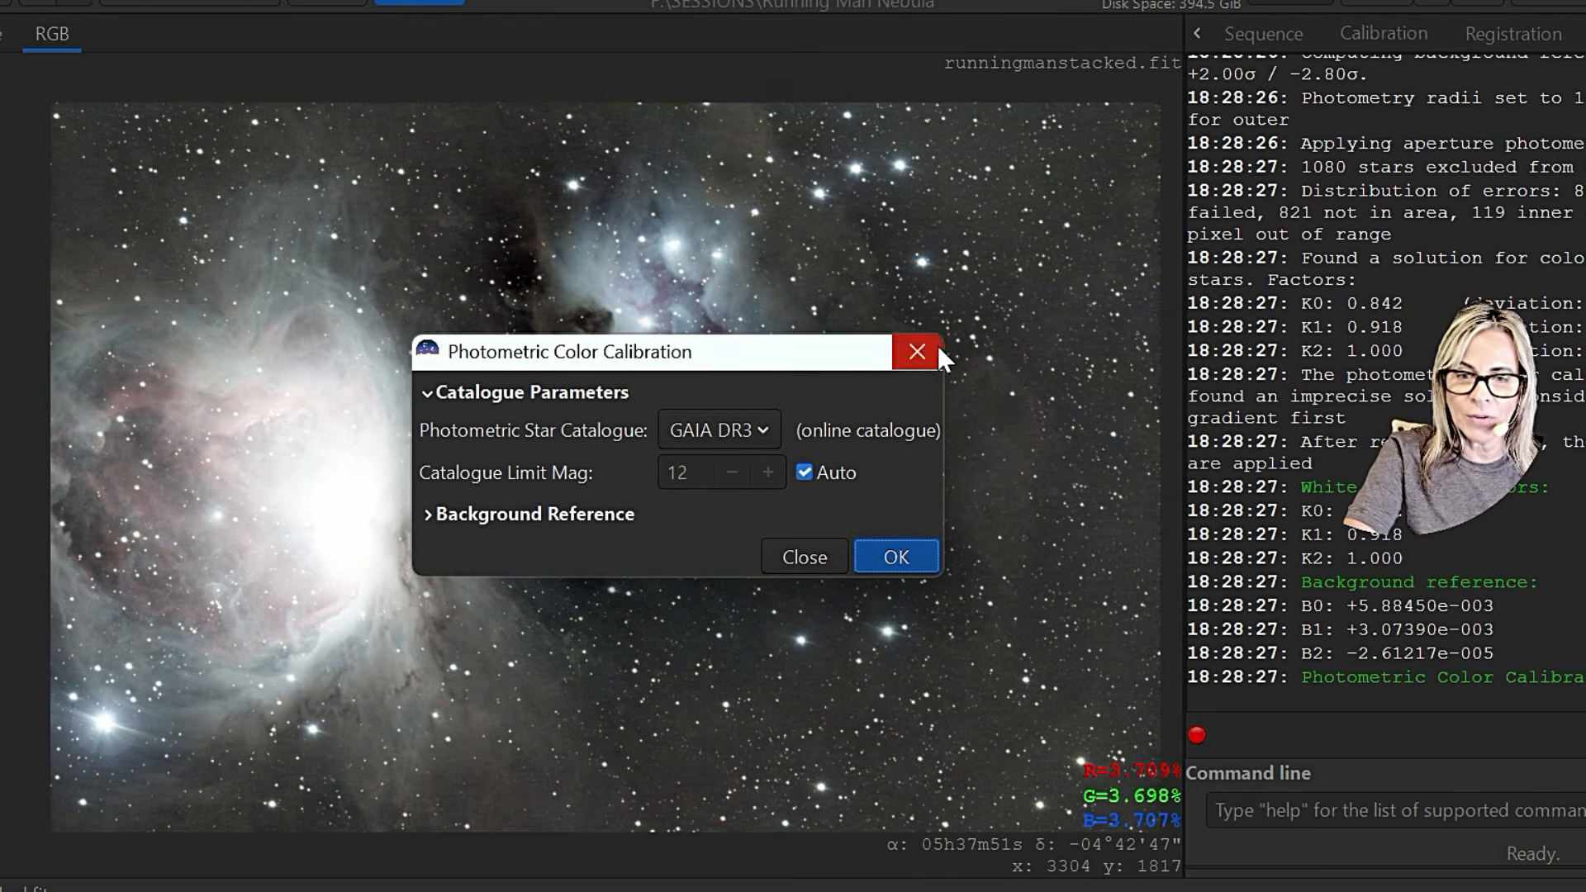
{"action": "left_click", "coordinate": [918, 350]}
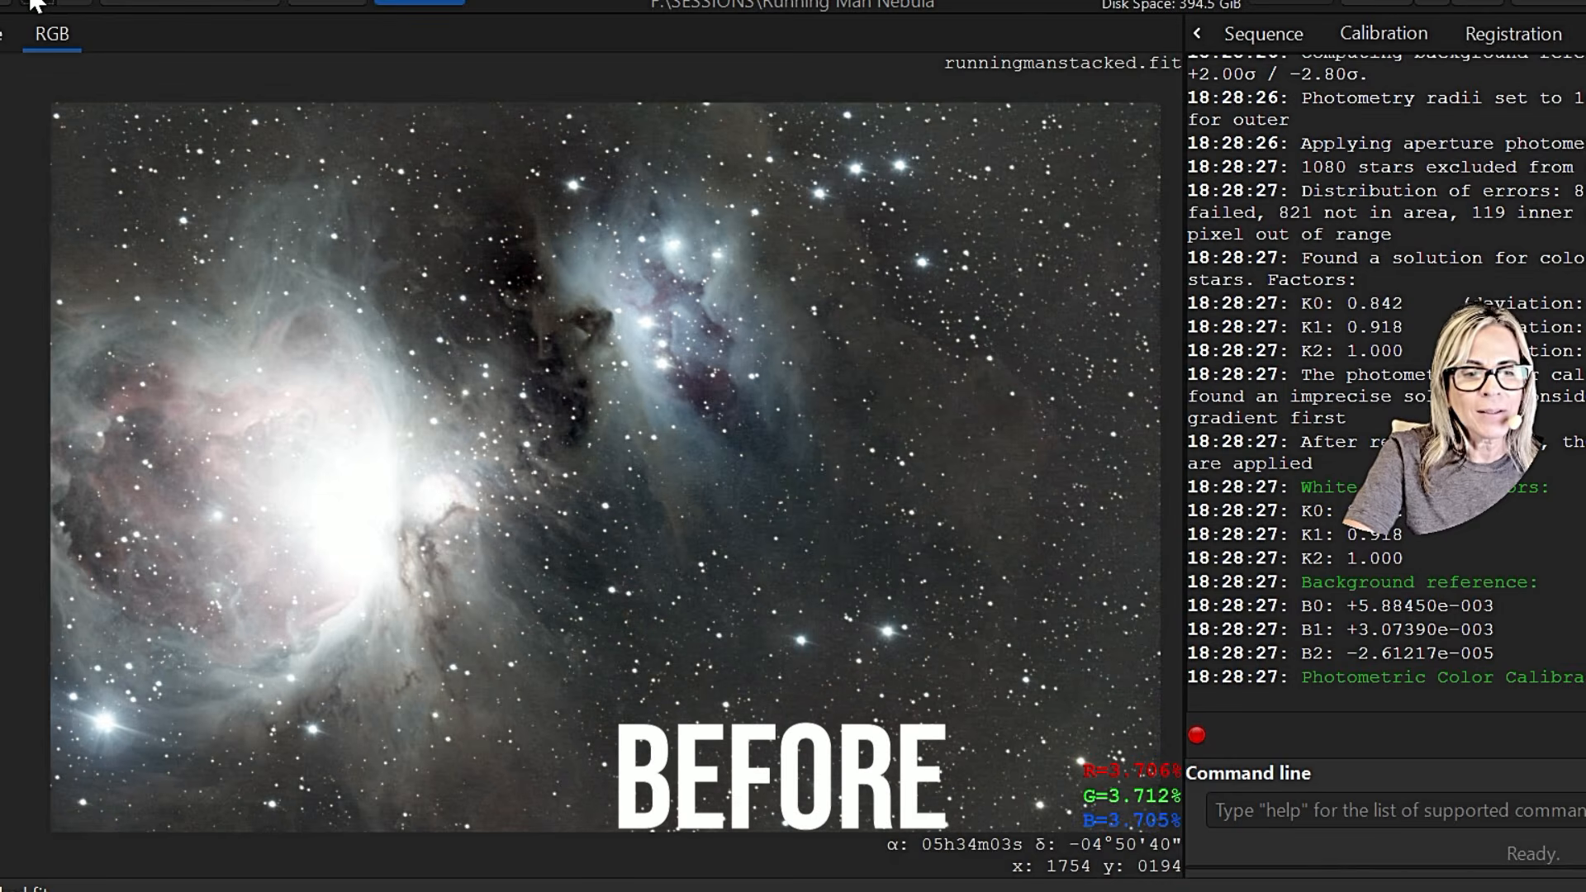
{"action": "left_click", "coordinate": [35, 5]}
{"action": "left_click", "coordinate": [74, 5]}
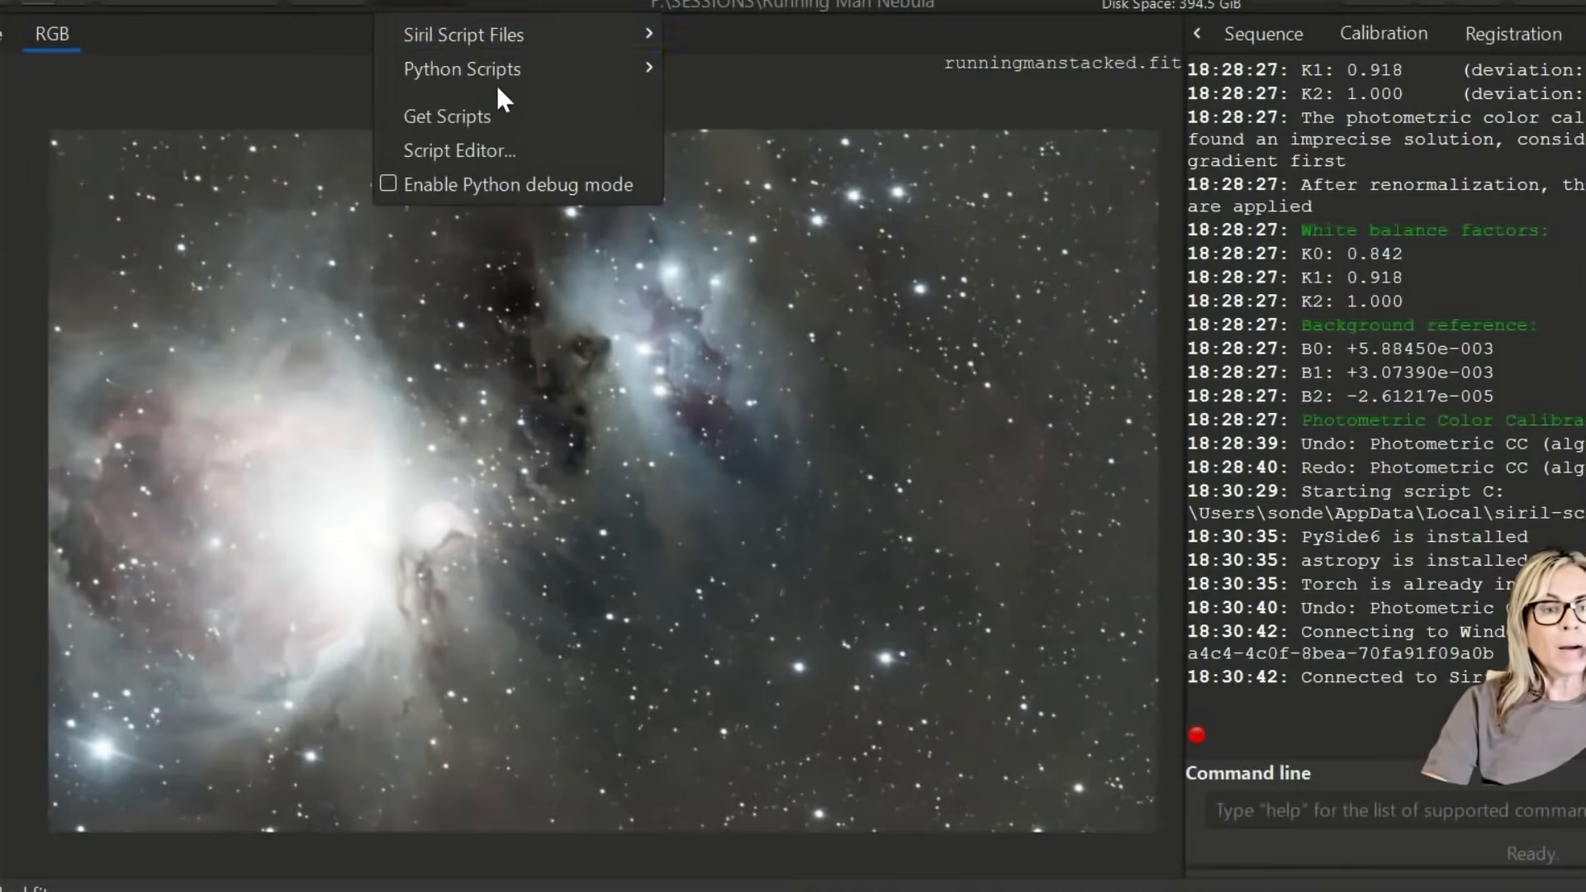
Step: Launch the SyQon Parallax Python script, view the settings of its Pro edition and return to the Nano edition
{"action": "mouse_move", "coordinate": [636, 70]}
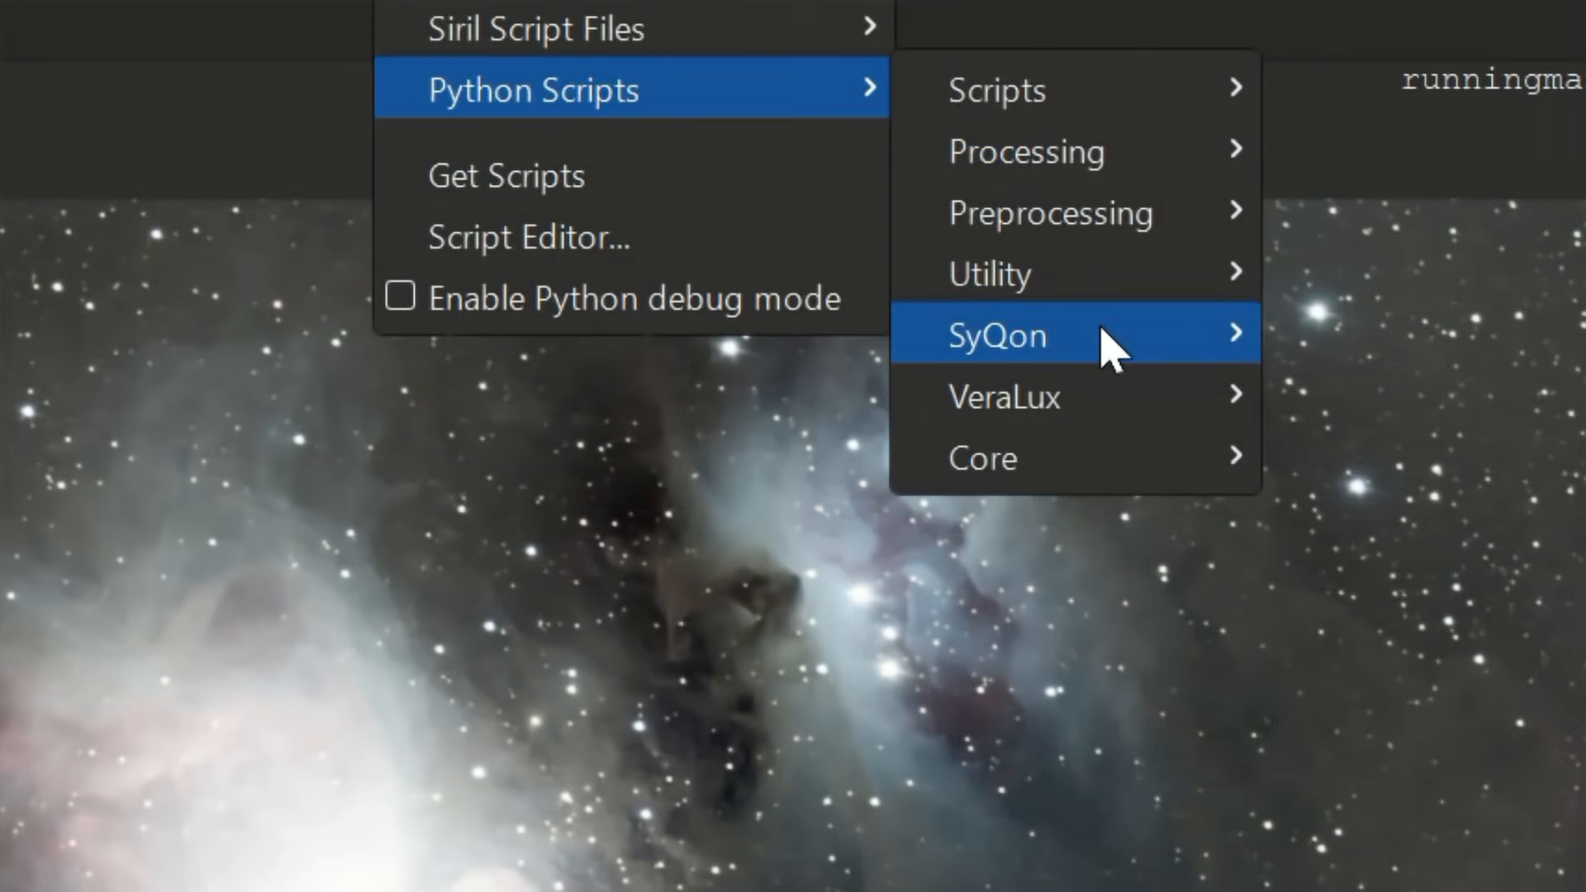
{"action": "mouse_move", "coordinate": [1102, 335]}
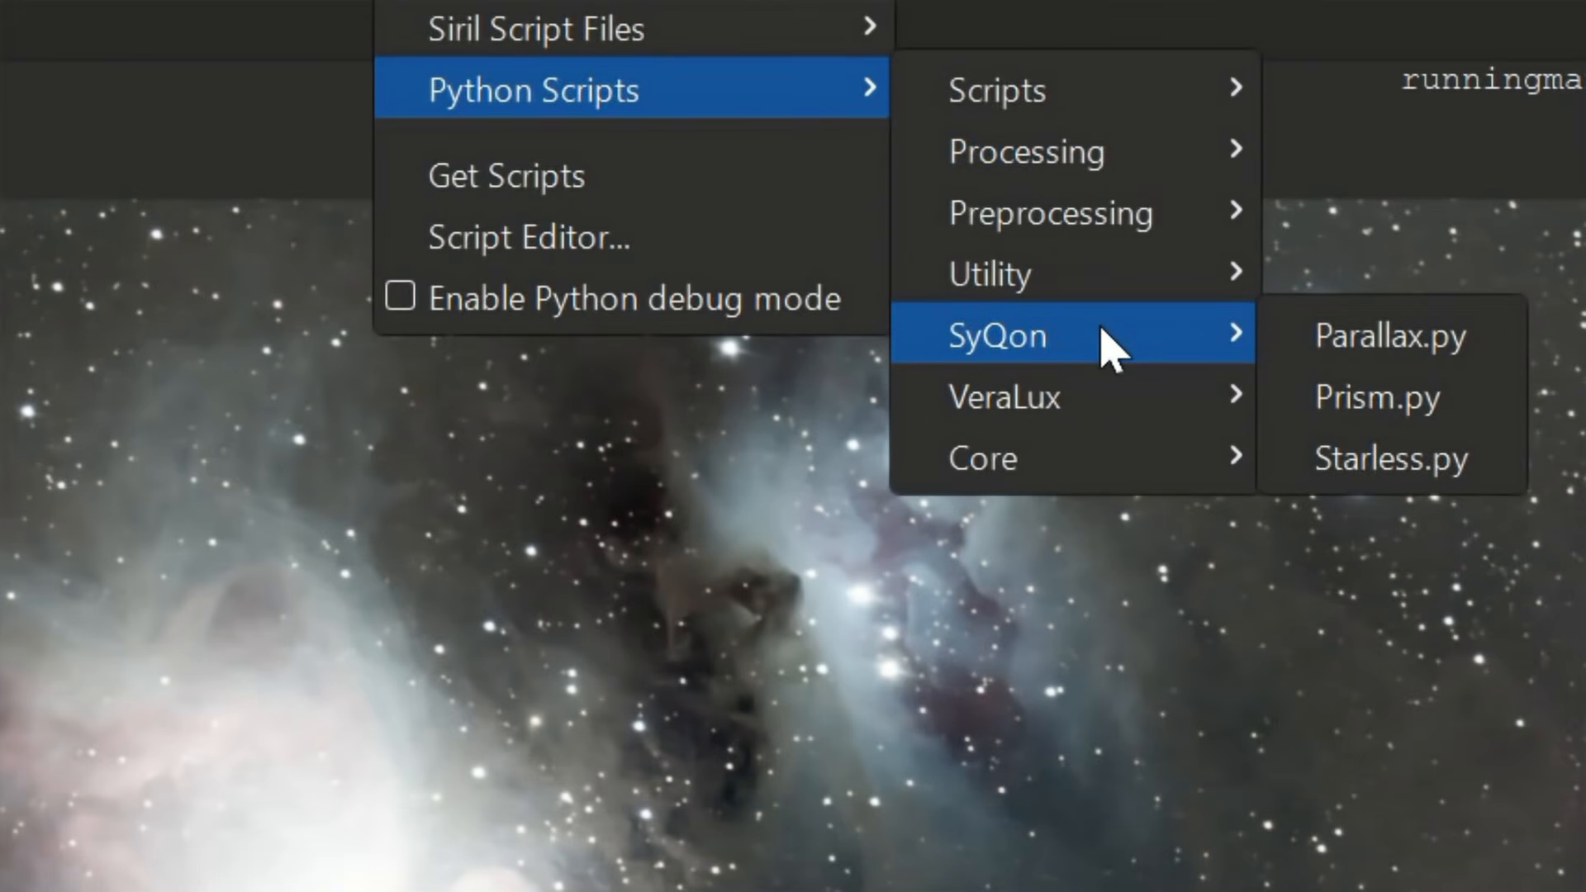
{"action": "left_click", "coordinate": [1340, 334]}
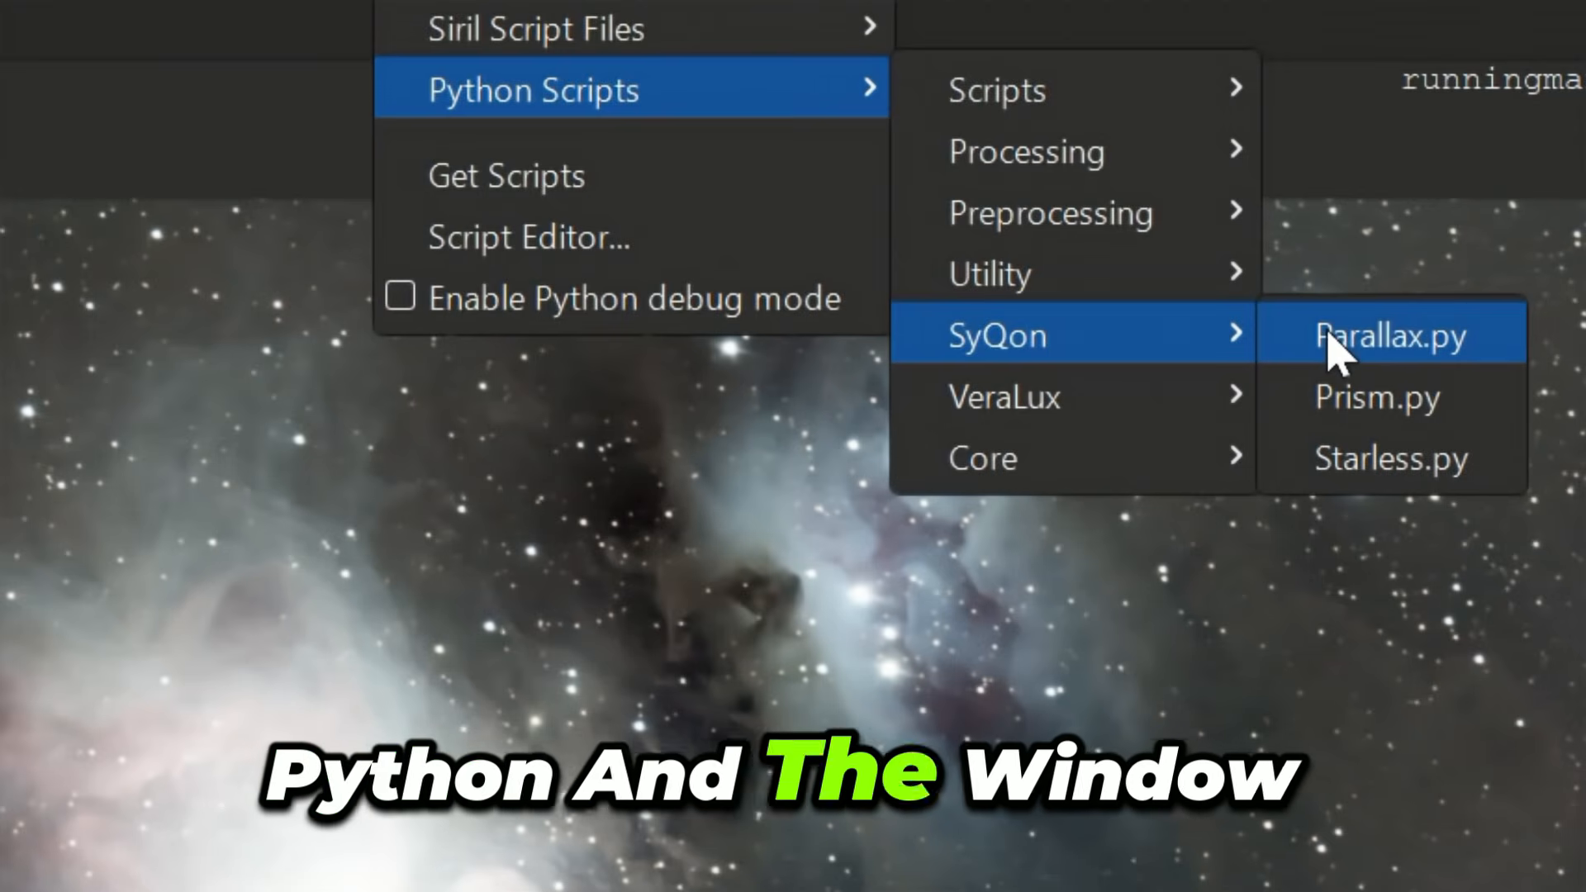
{"action": "left_click", "coordinate": [1333, 337]}
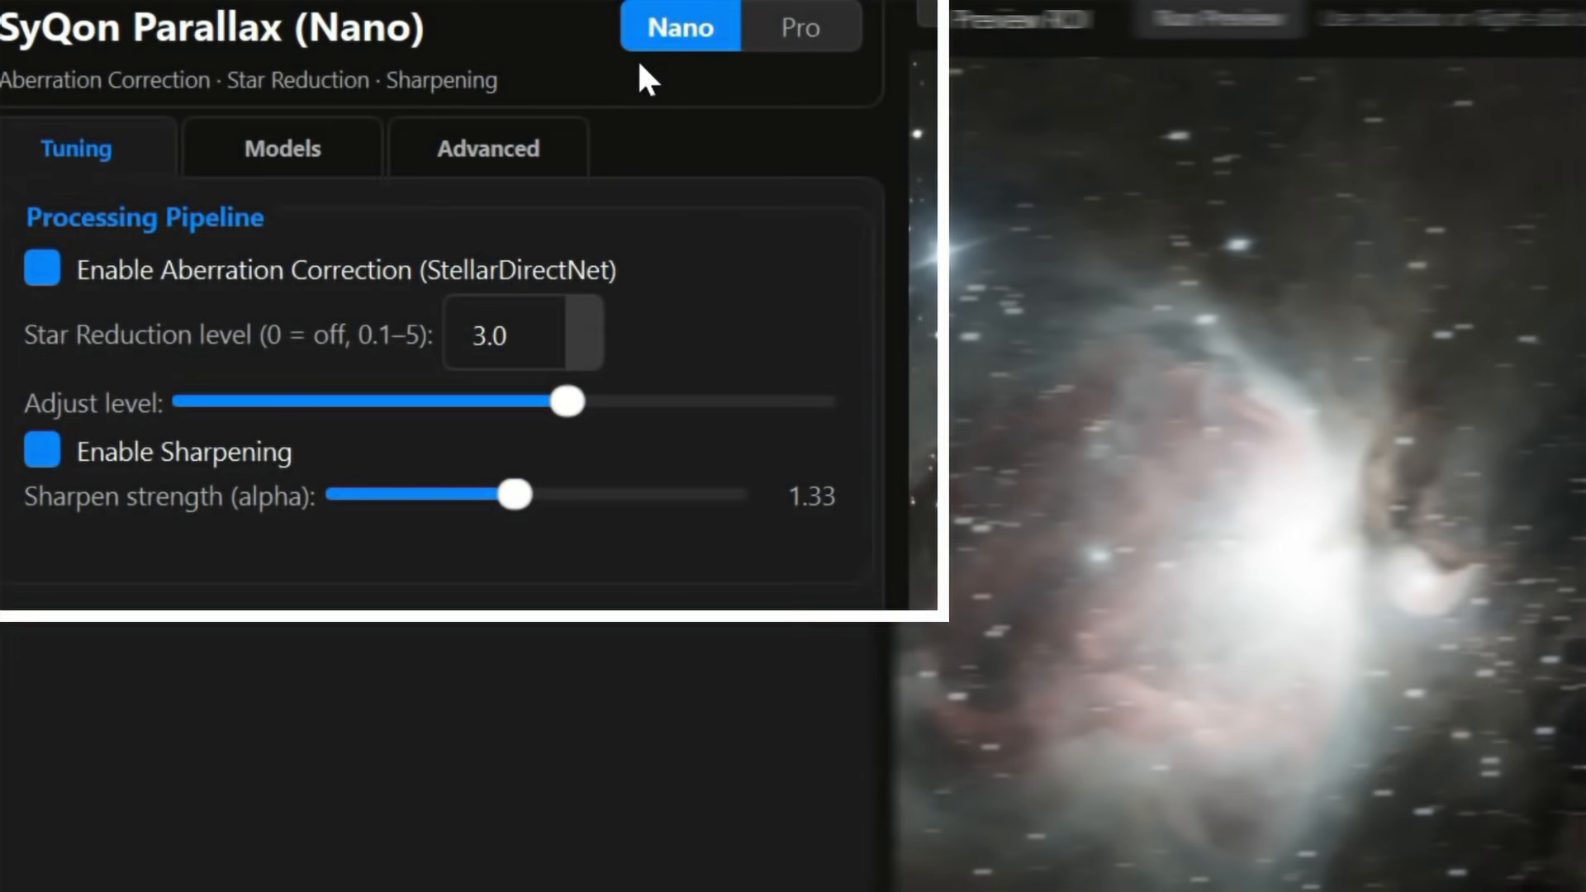
{"action": "left_click", "coordinate": [806, 24]}
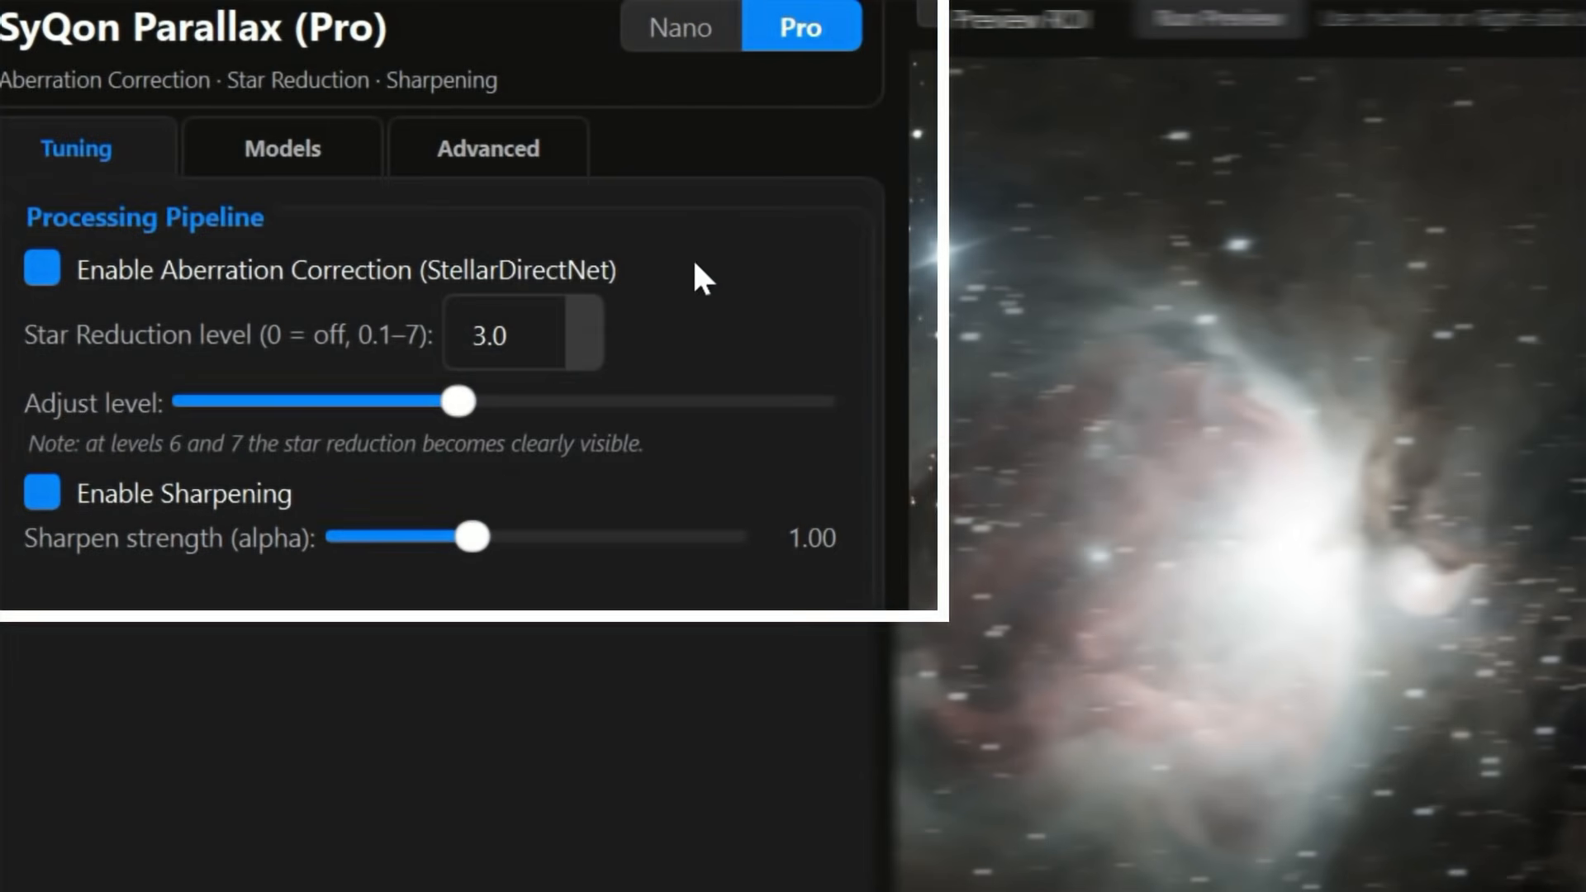
{"action": "left_click", "coordinate": [669, 19]}
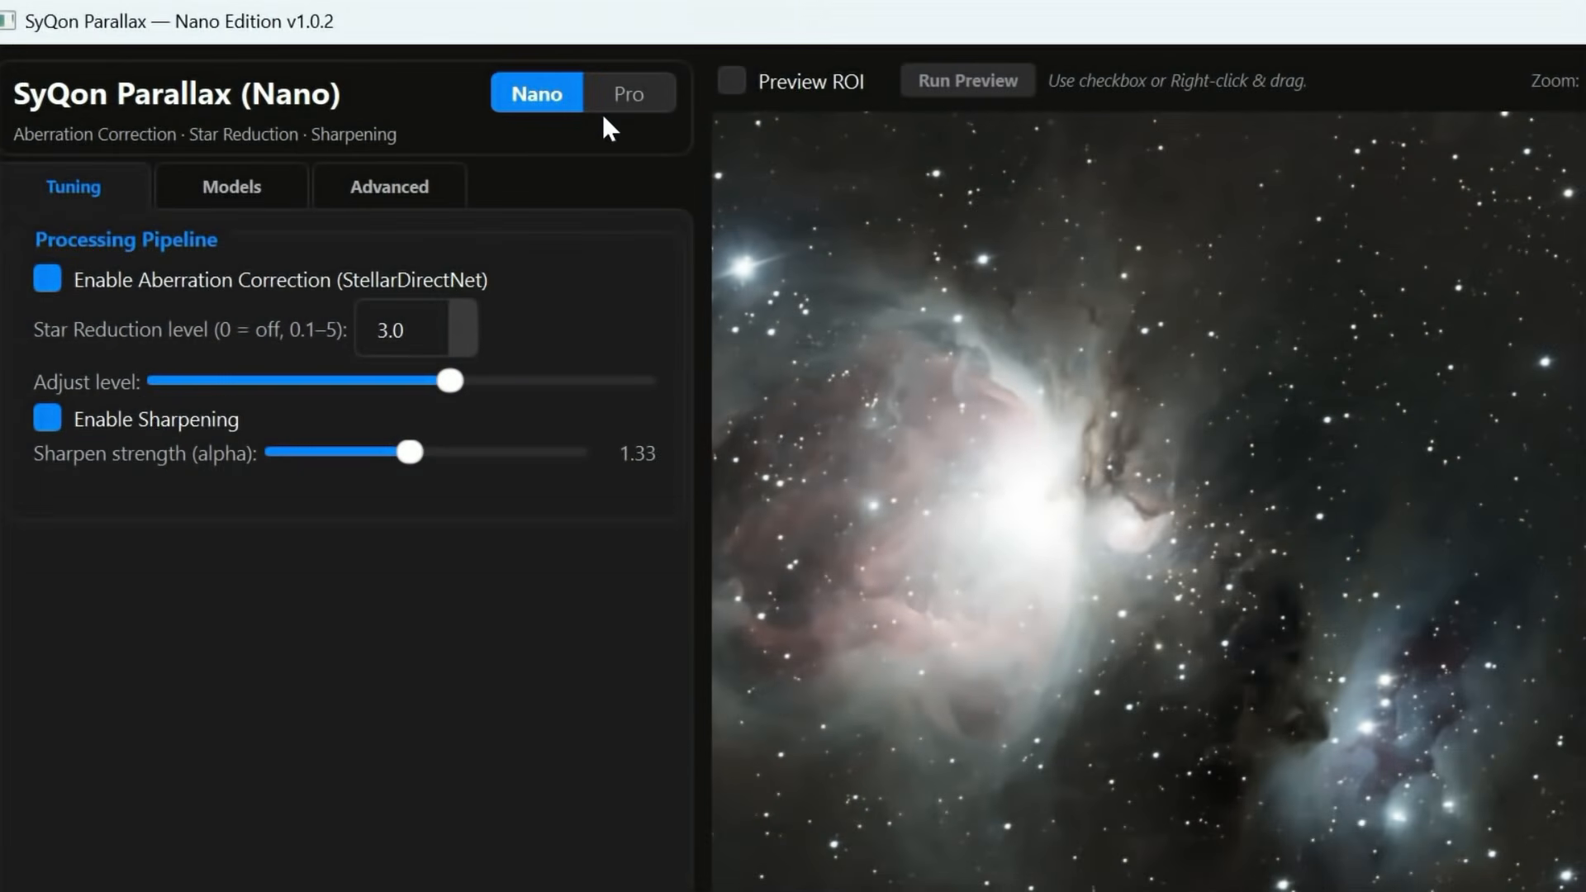
Step: Download the free Parallax Nano Aberration Correction, Star Reduction and Stellar Sharpening model files from the SyQon website in the browser
{"action": "left_click", "coordinate": [235, 183]}
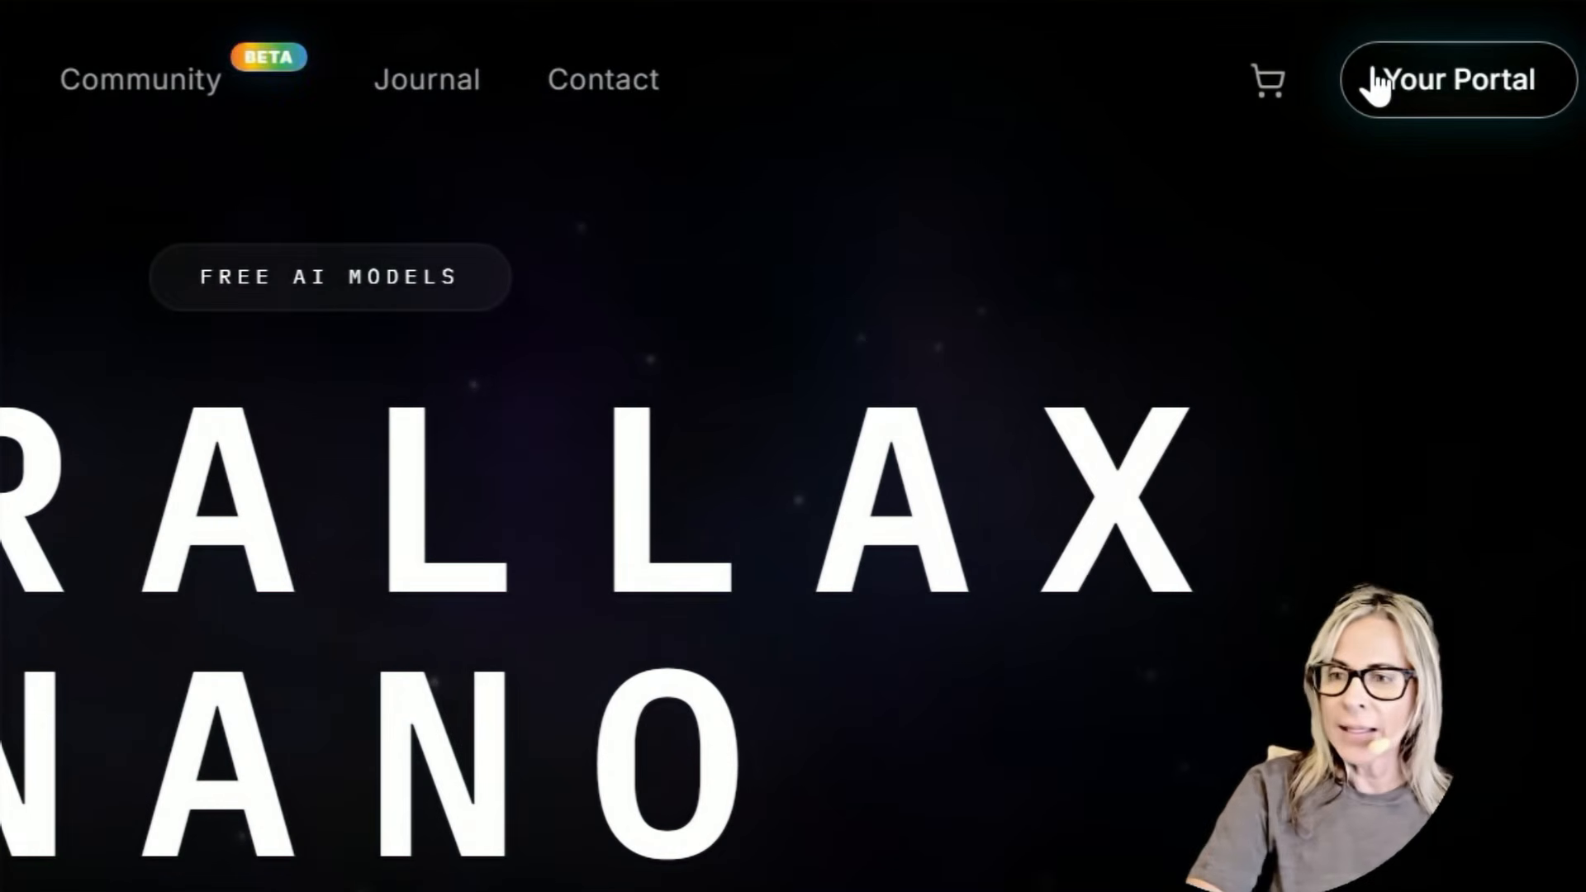
{"action": "left_click", "coordinate": [1373, 103]}
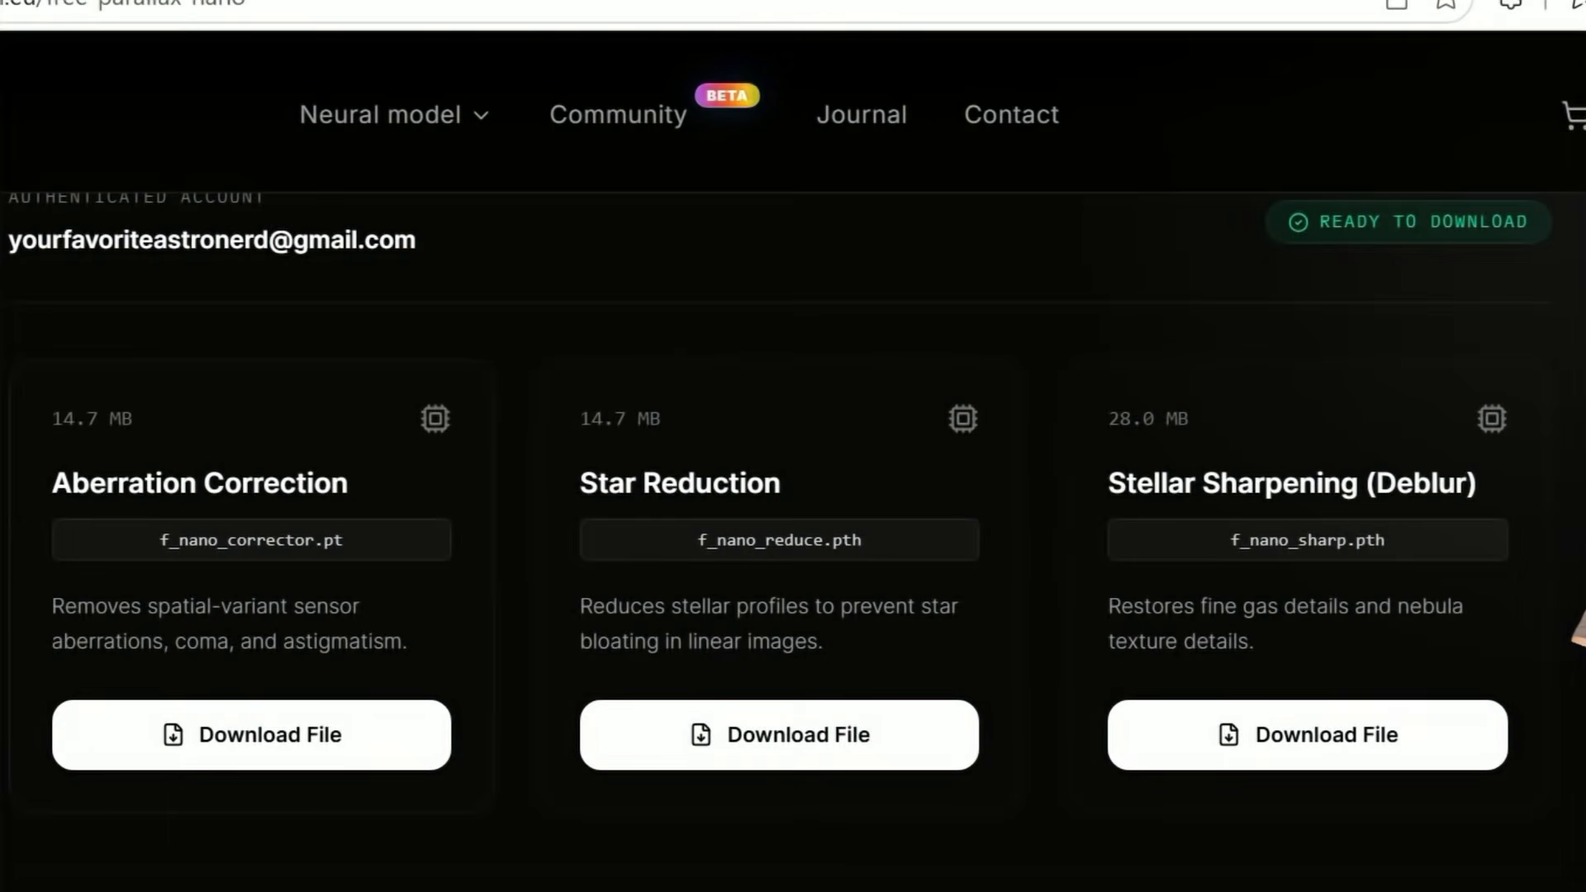
{"action": "left_click", "coordinate": [216, 756]}
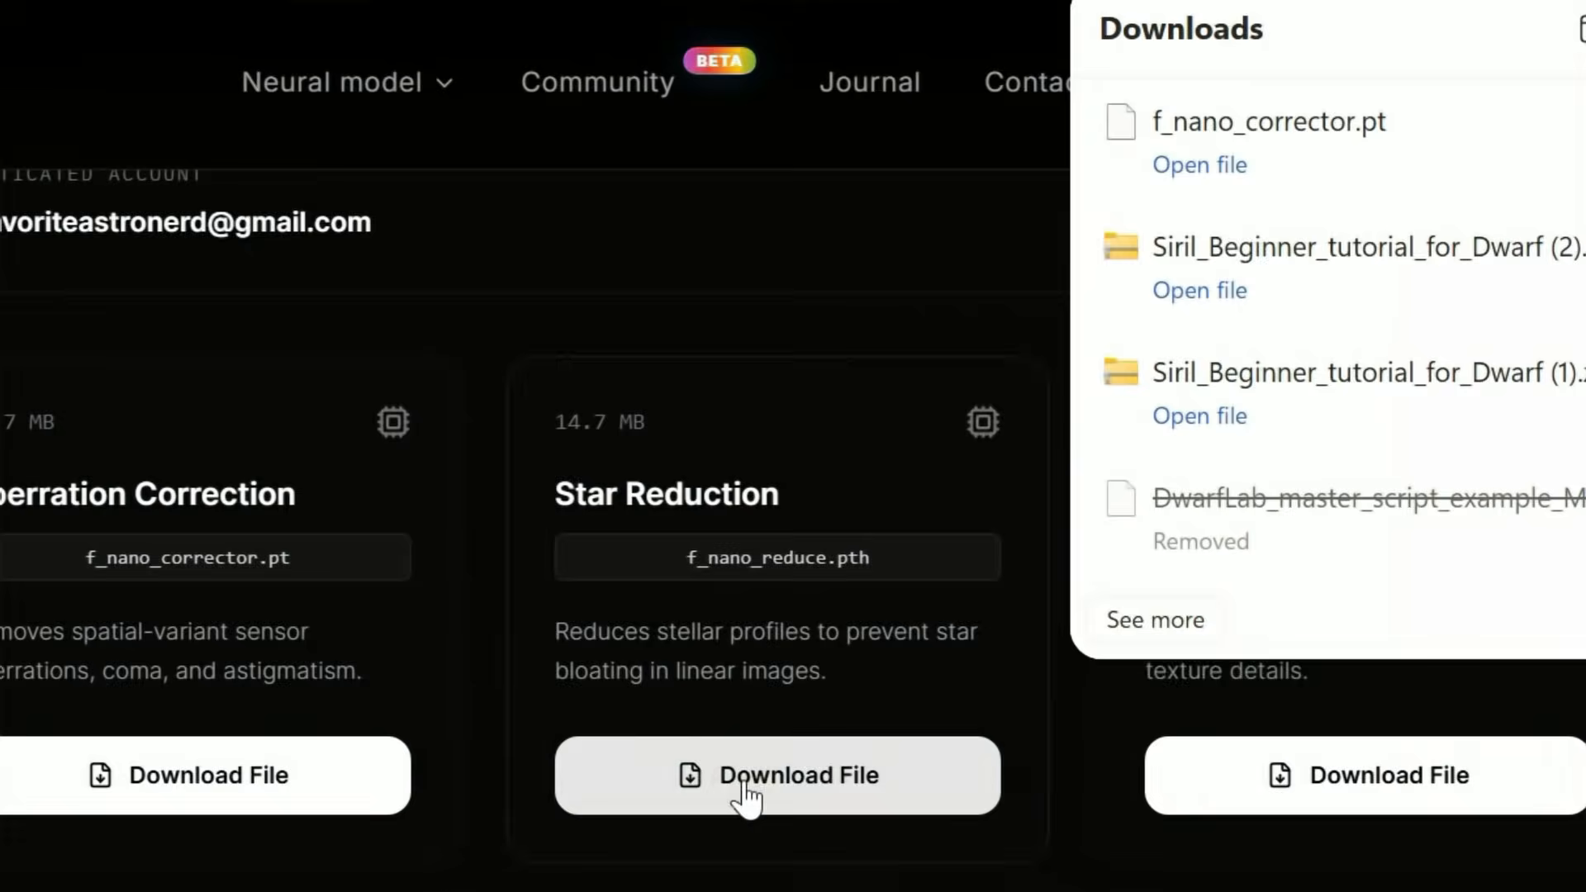
{"action": "left_click", "coordinate": [748, 776]}
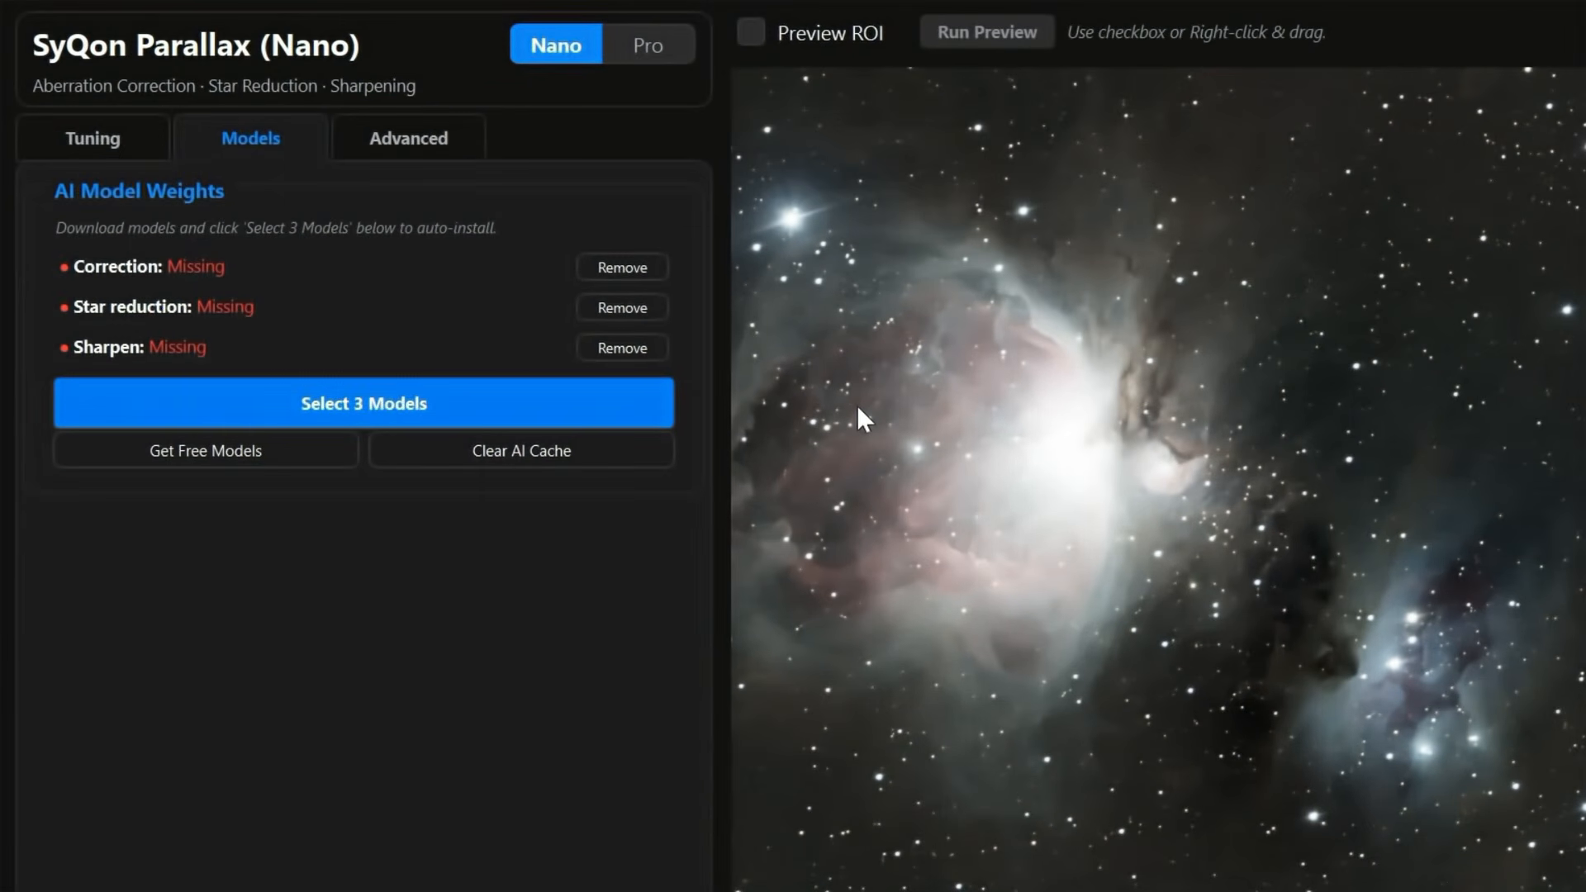
Step: Install the three Nano models f_nano_sharp.pth, f_nano_reduce.pth and f_nano_corrector.pt from the Downloads folder into Parallax
{"action": "left_click", "coordinate": [340, 409]}
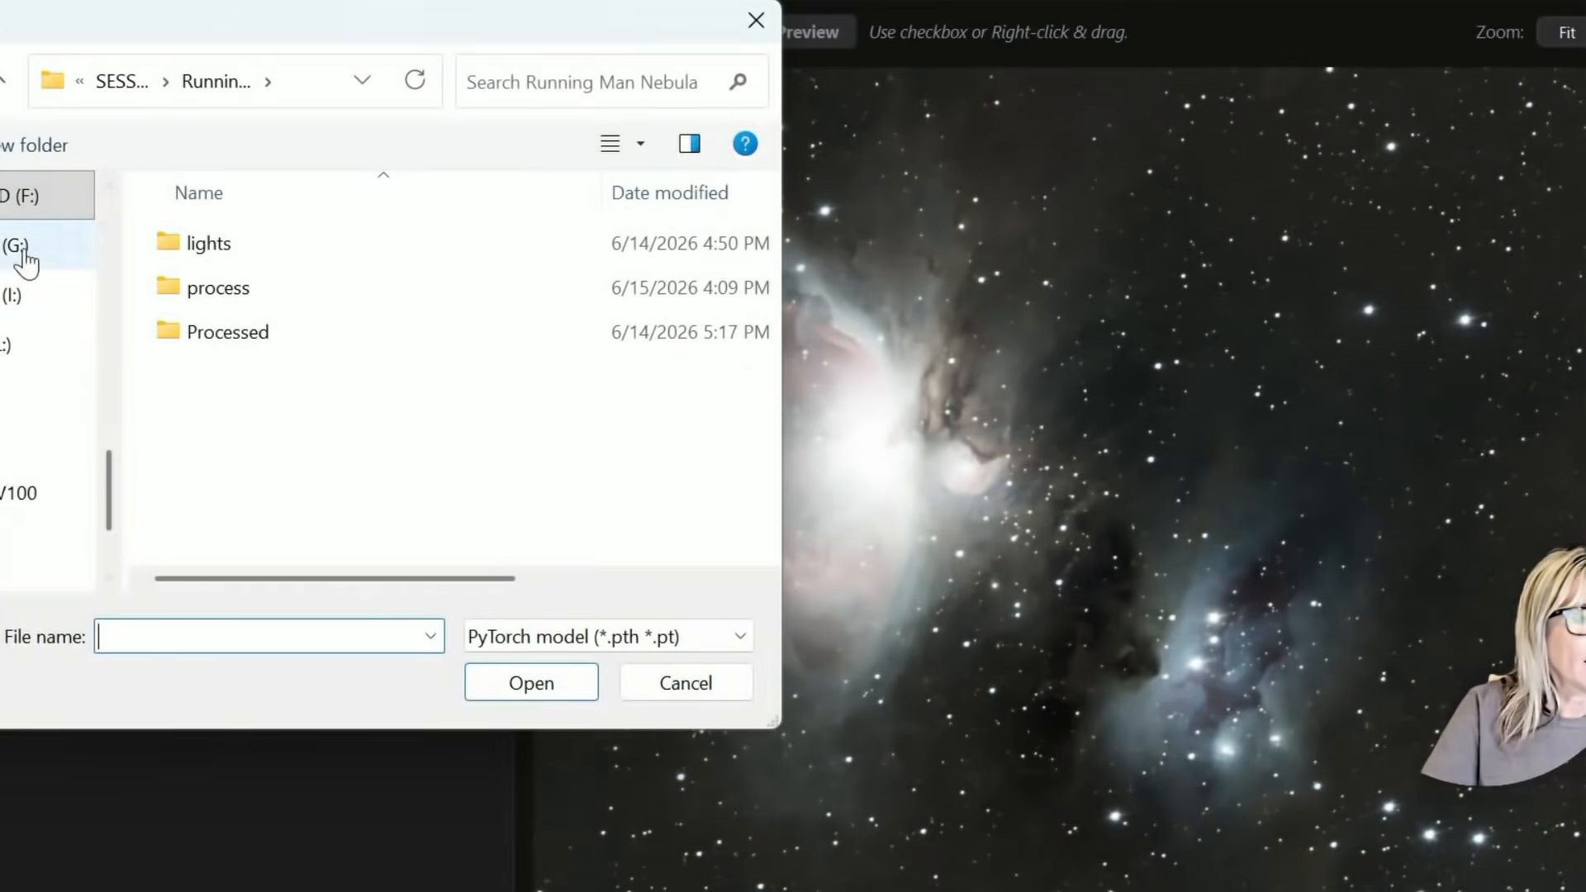
{"action": "scroll", "coordinate": [2, 284], "scroll_direction": "up", "scroll_amount": 3}
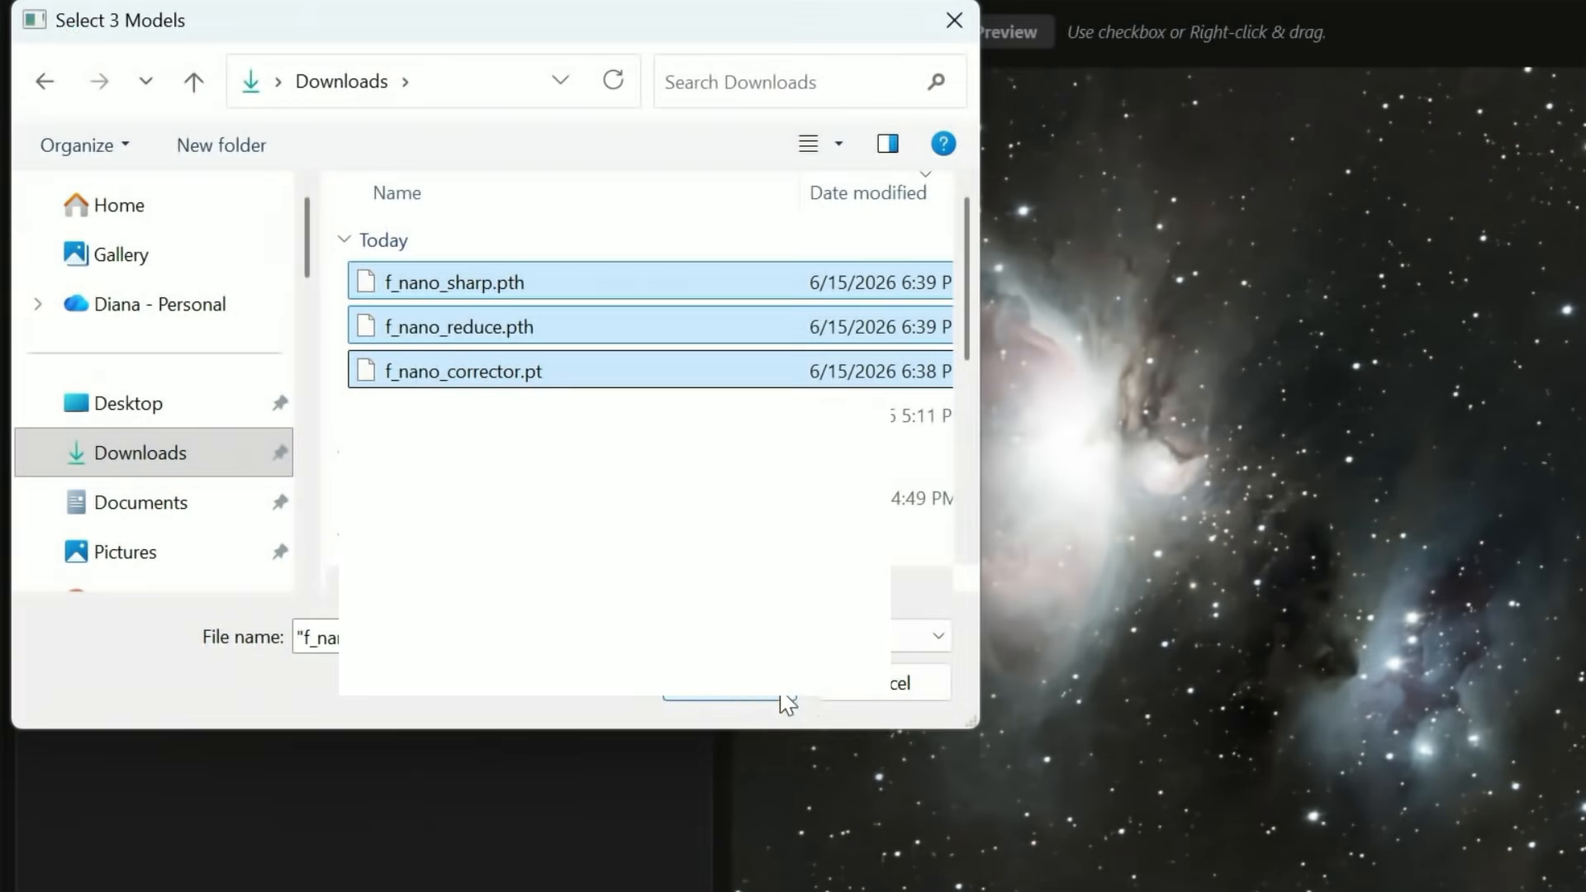
{"action": "left_click", "coordinate": [754, 696]}
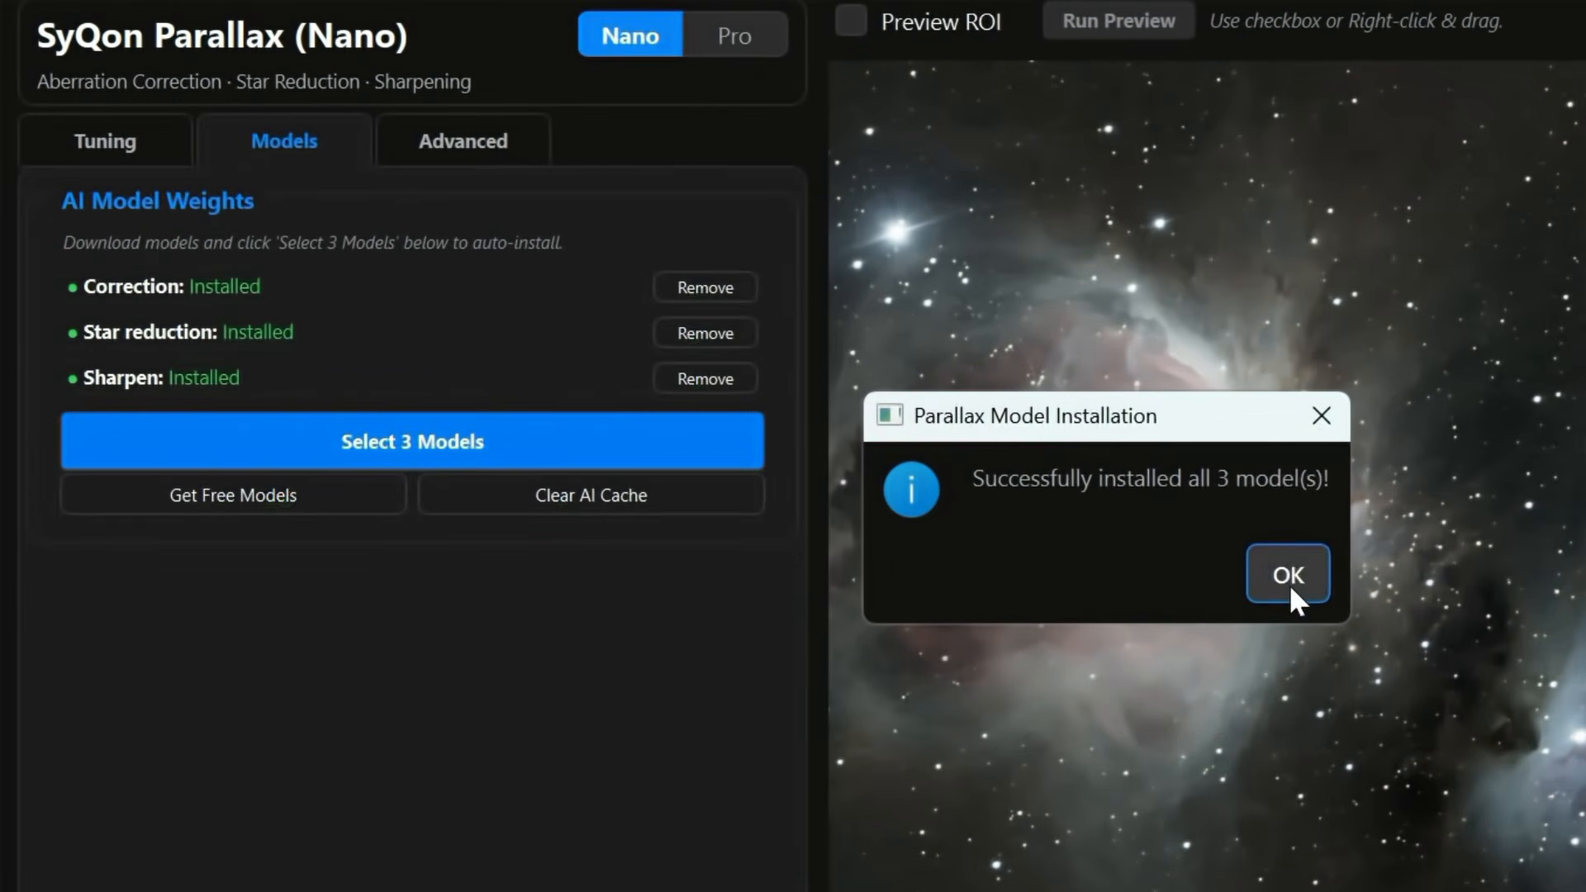
{"action": "left_click", "coordinate": [1287, 578]}
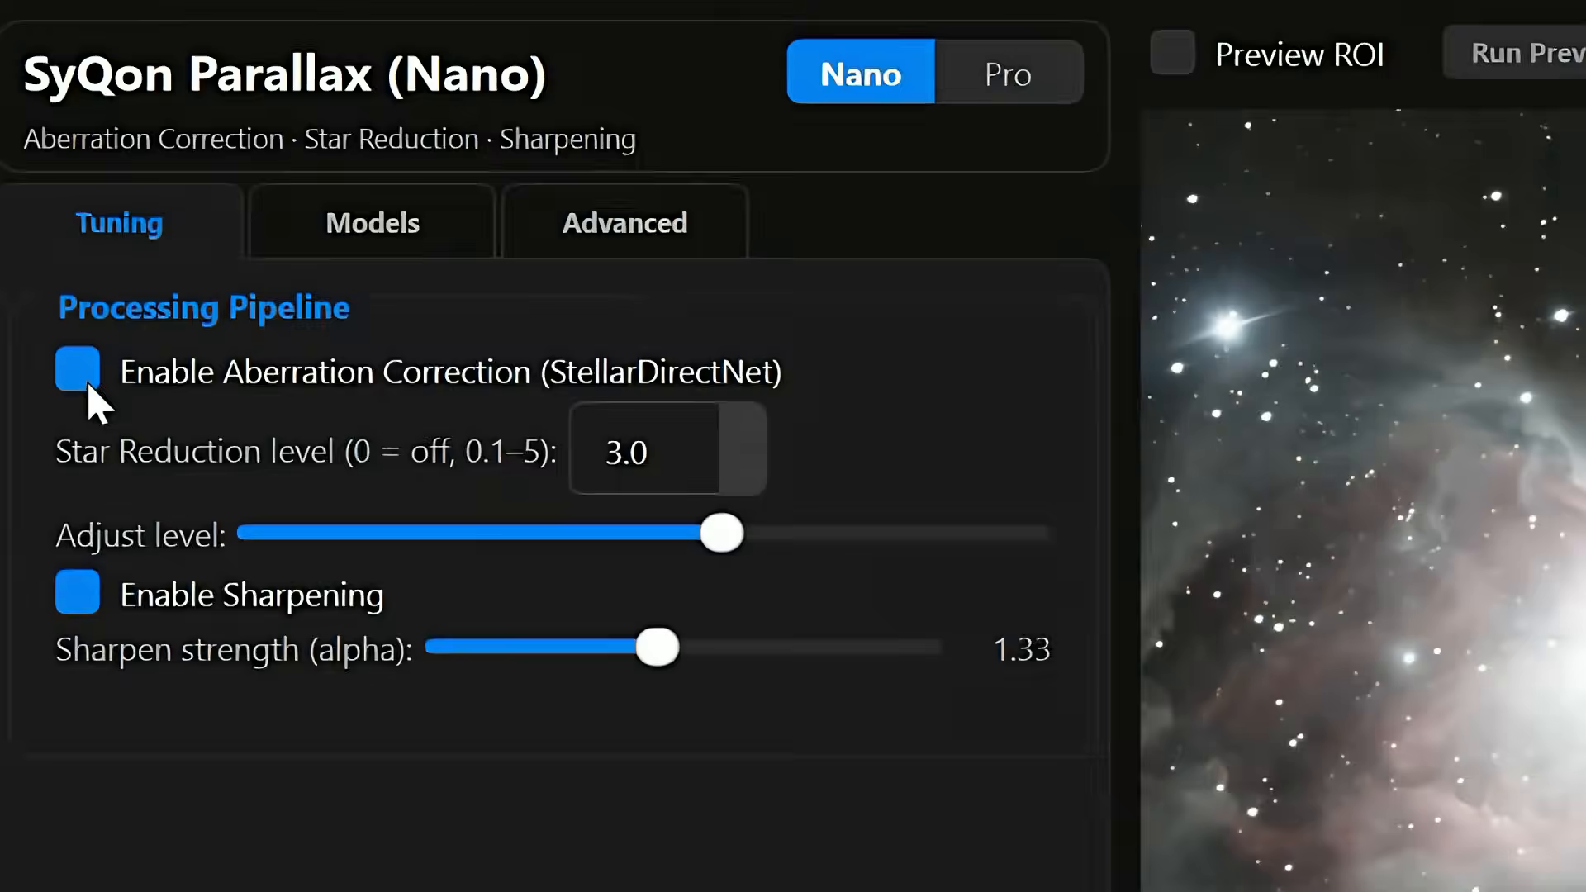
Step: Try disabling Aberration Correction and setting the Star Reduction level to 0
{"action": "left_click", "coordinate": [82, 376]}
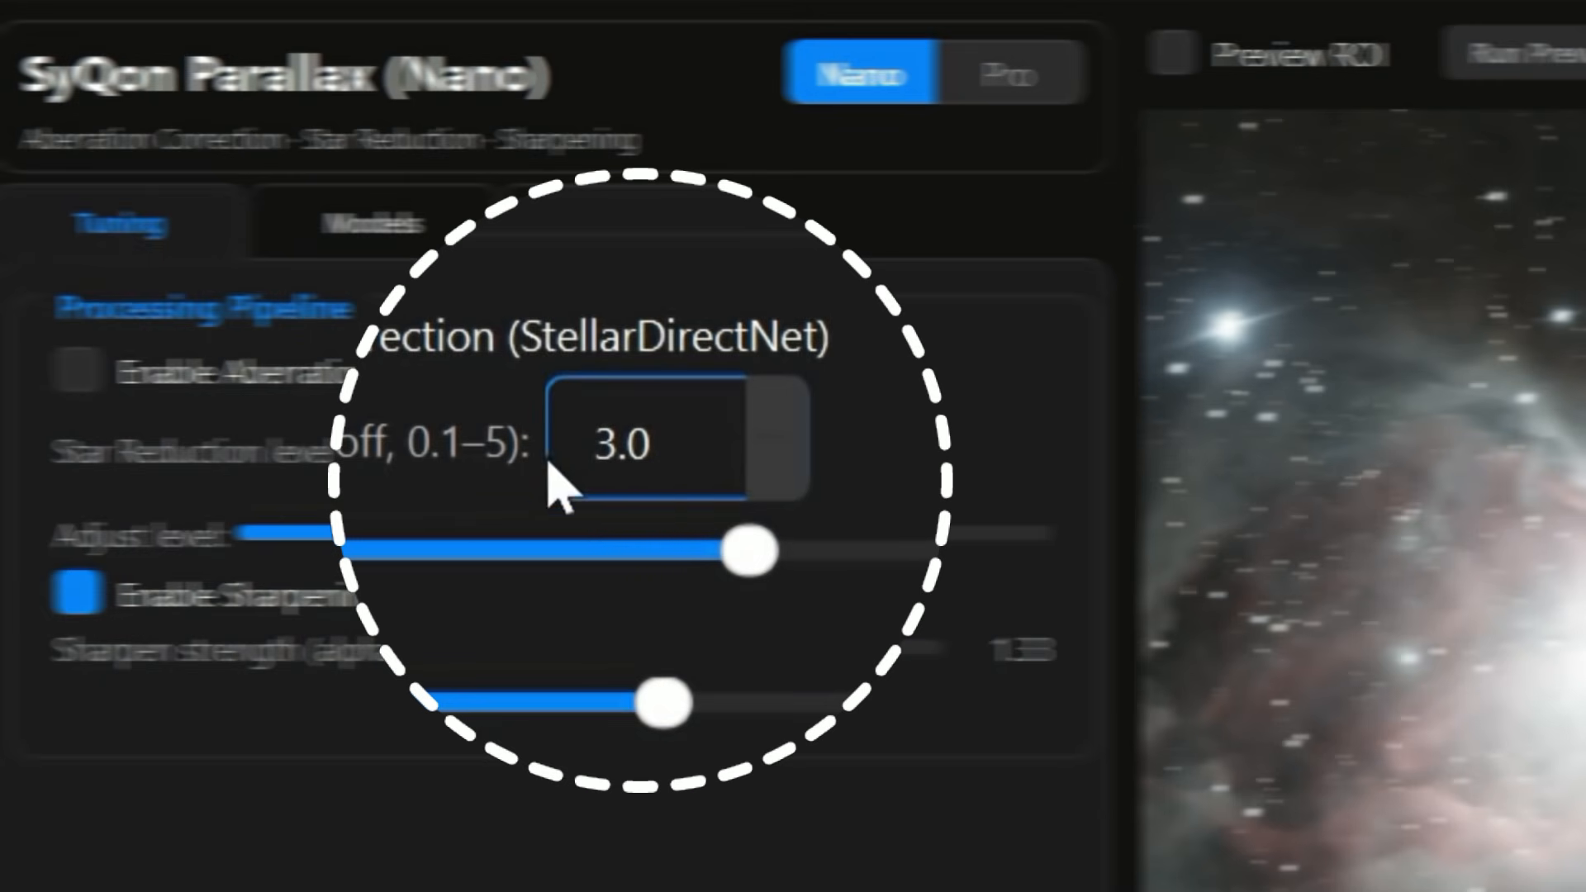
{"action": "left_click", "coordinate": [617, 459]}
{"action": "left_click_drag", "start_coordinate": [611, 447], "coordinate": [478, 461]}
{"action": "type", "text": "0"}
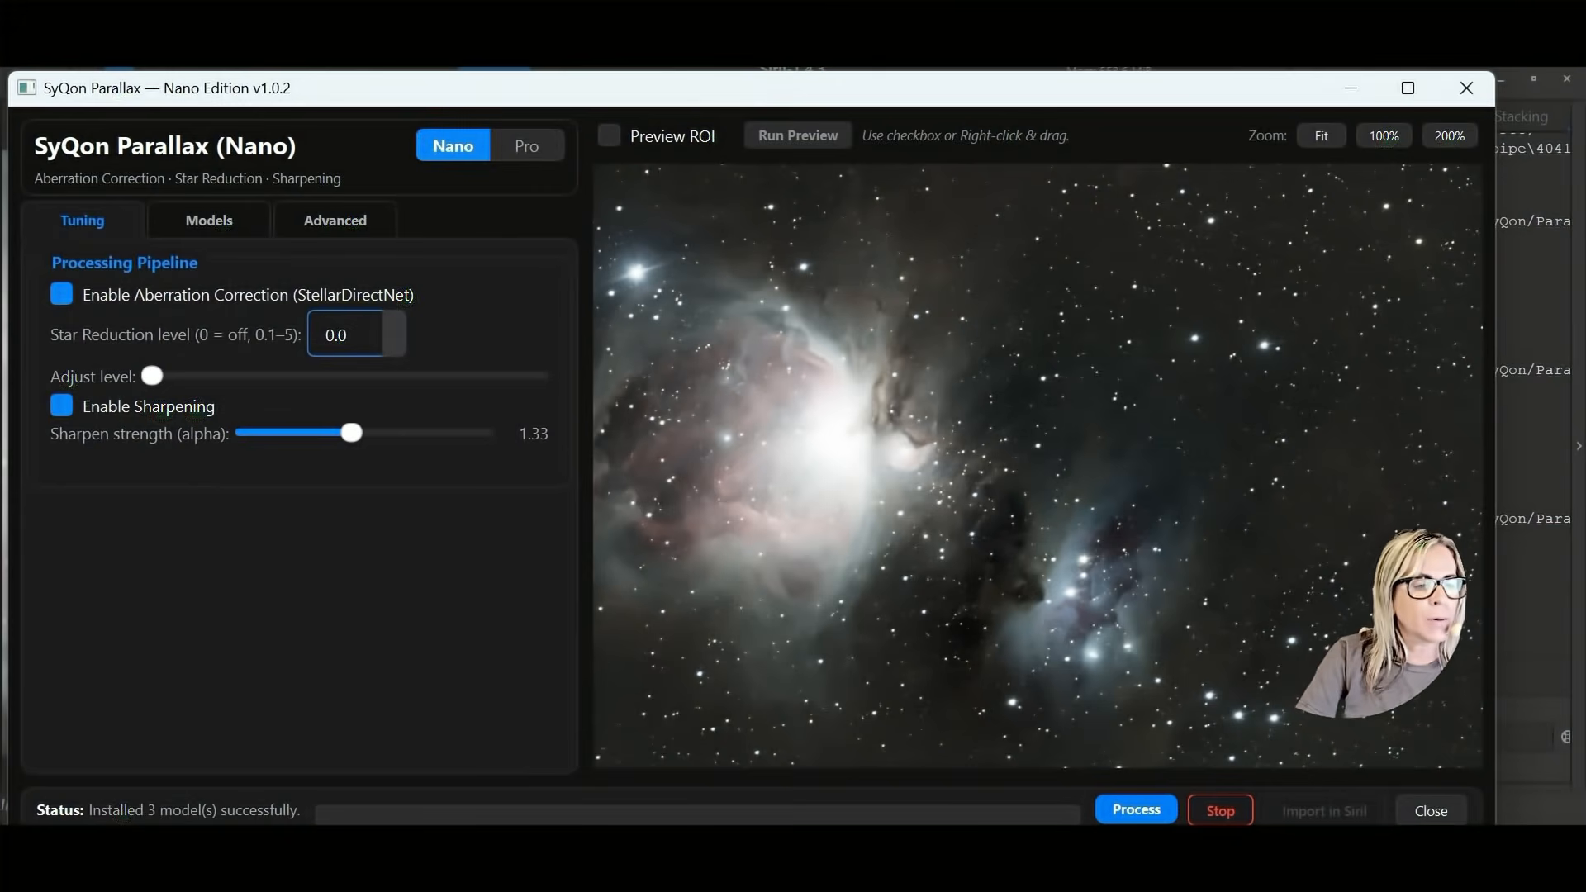
Step: Set the Star Reduction level to 3, and try out different star reduction levels and sharpening strengths
{"action": "key", "text": "BackSpace"}
{"action": "type", "text": "3"}
{"action": "mouse_move", "coordinate": [383, 375]}
{"action": "left_mouse_down"}
{"action": "mouse_move", "coordinate": [283, 376]}
{"action": "mouse_move", "coordinate": [390, 386]}
{"action": "left_mouse_up"}
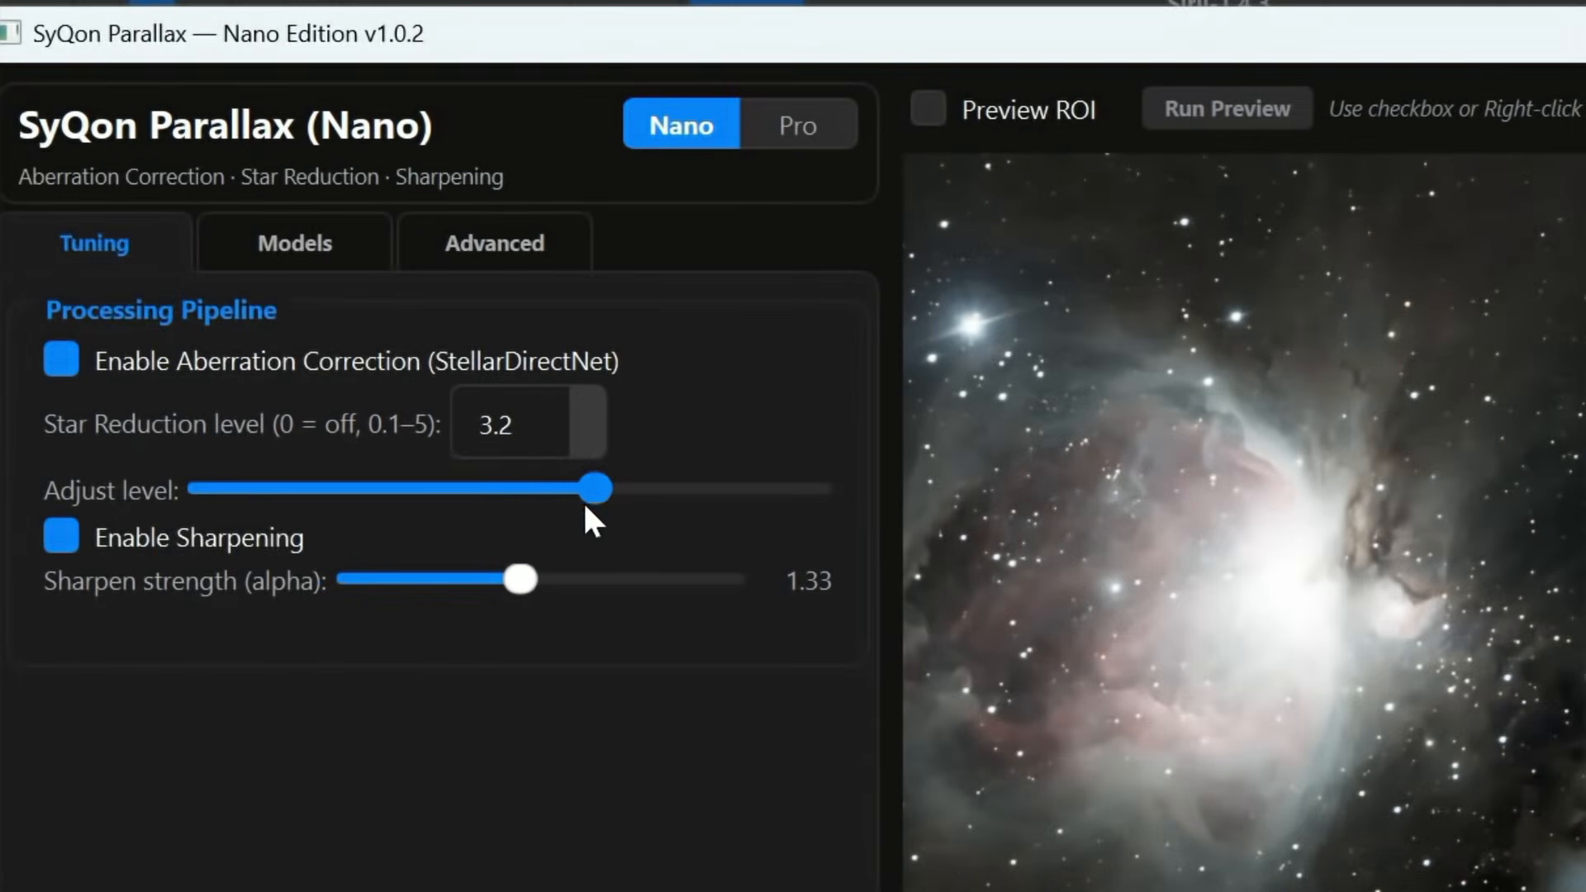
{"action": "left_click_drag", "start_coordinate": [526, 507], "coordinate": [631, 507]}
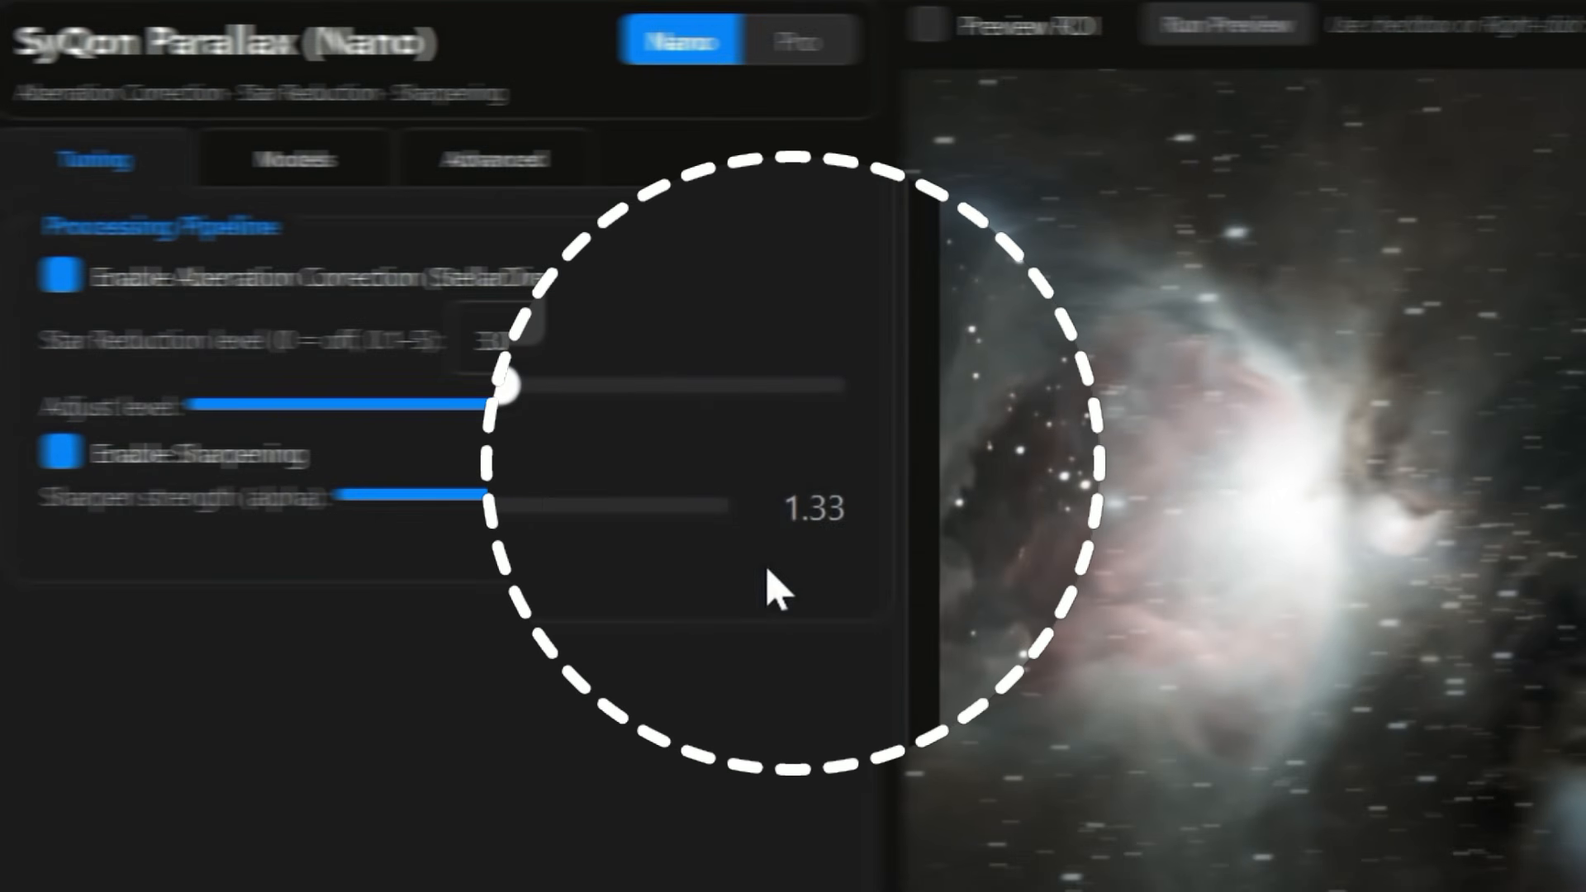
{"action": "left_click_drag", "start_coordinate": [519, 495], "coordinate": [628, 545]}
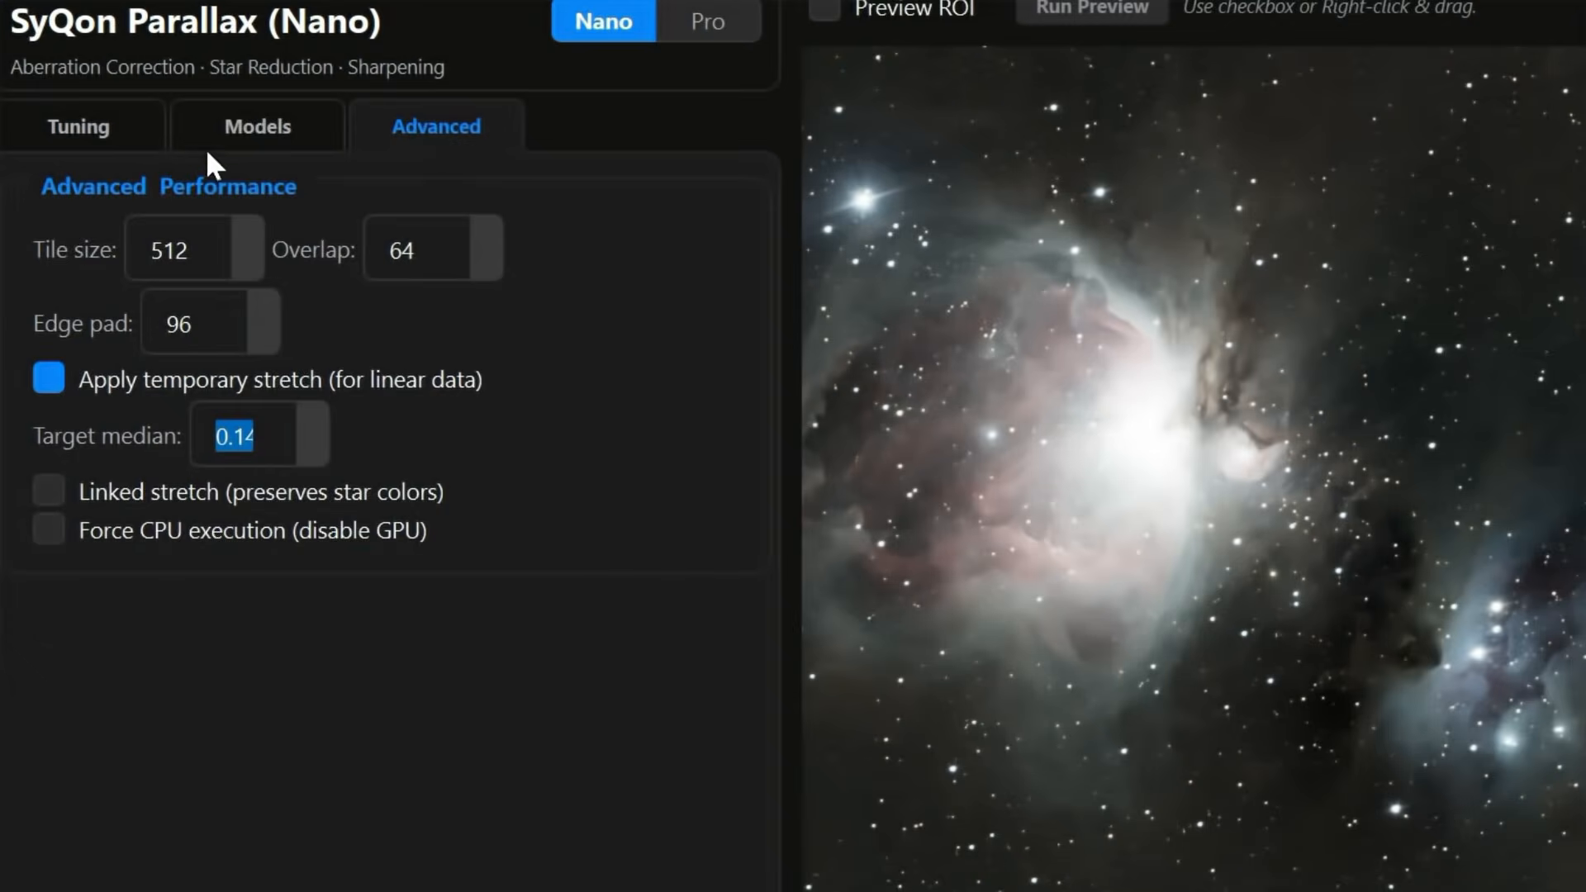
Step: Switch the temporary stretch for linear data off and on again in the advanced settings to compare the preview
{"action": "left_click", "coordinate": [247, 125]}
{"action": "left_click", "coordinate": [472, 122]}
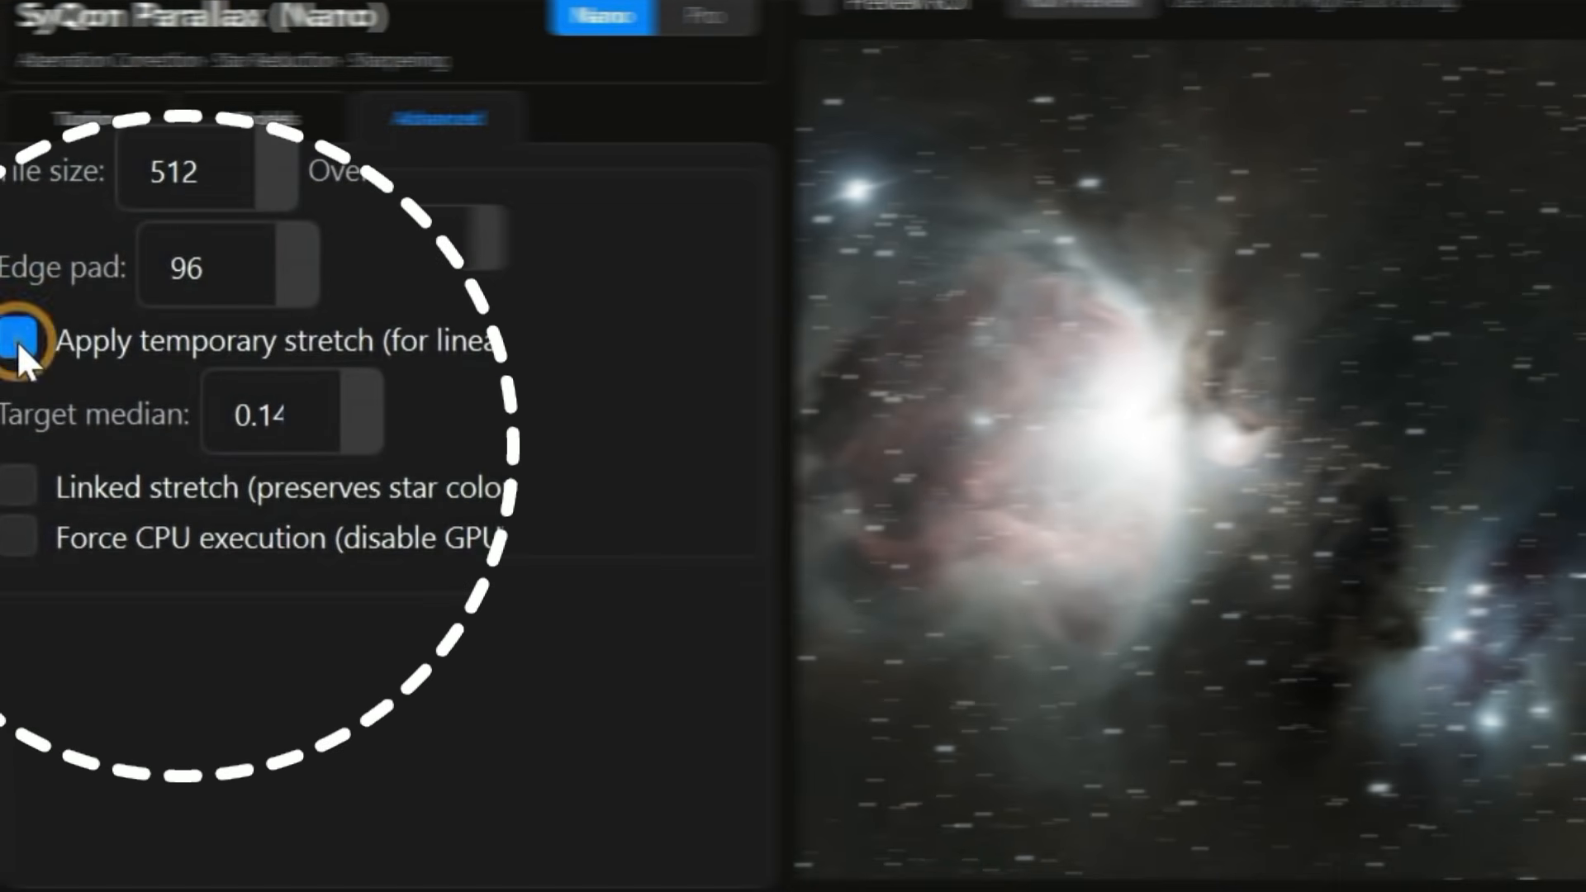
{"action": "left_click", "coordinate": [17, 338]}
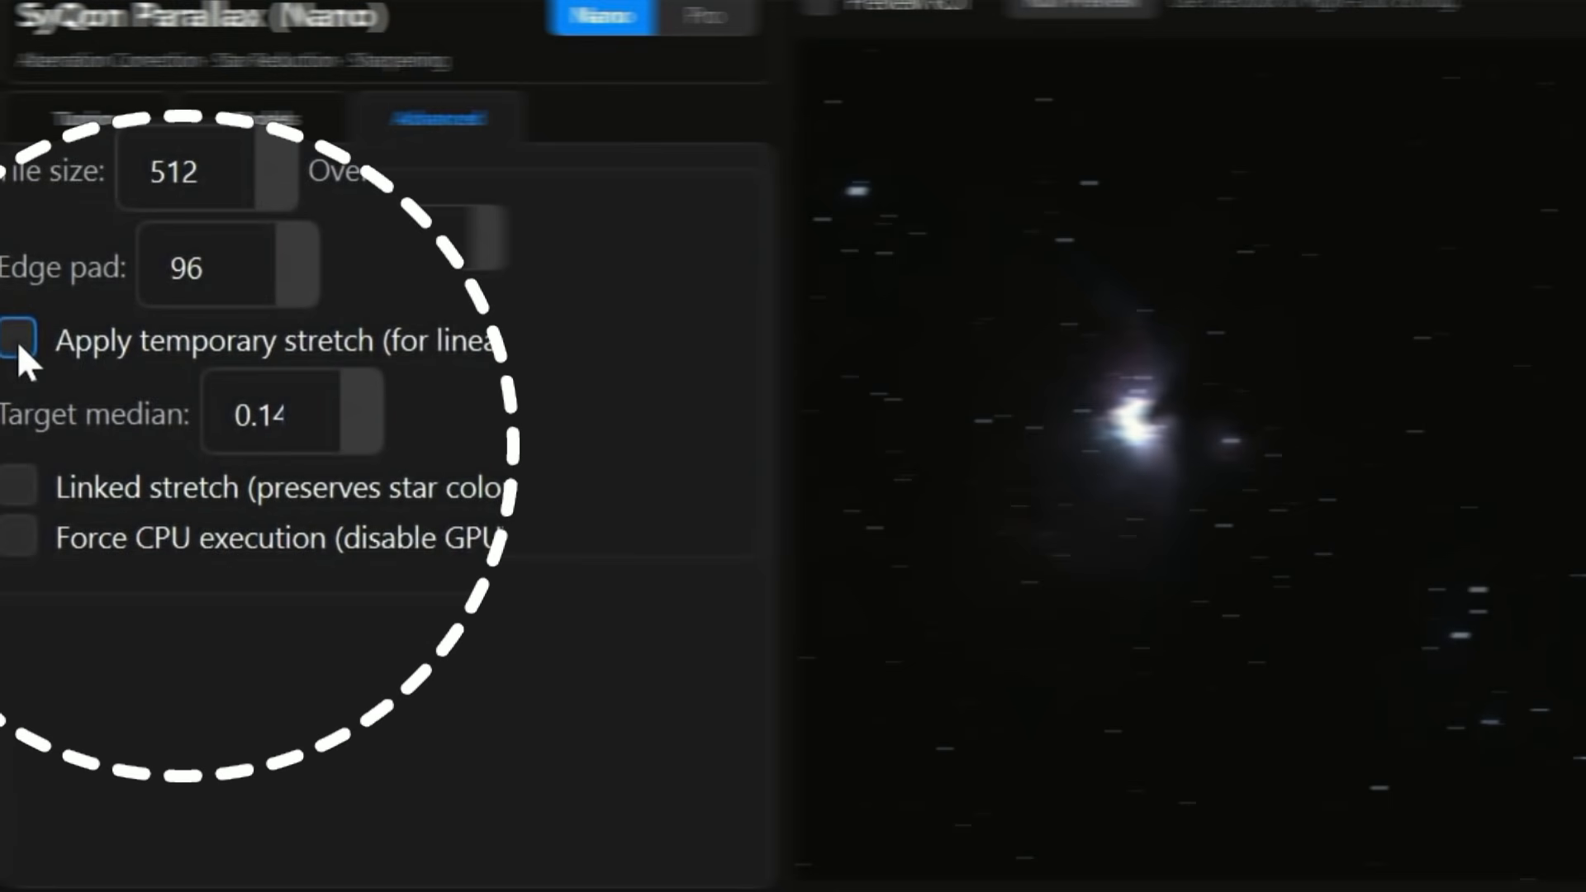
{"action": "left_click", "coordinate": [17, 340]}
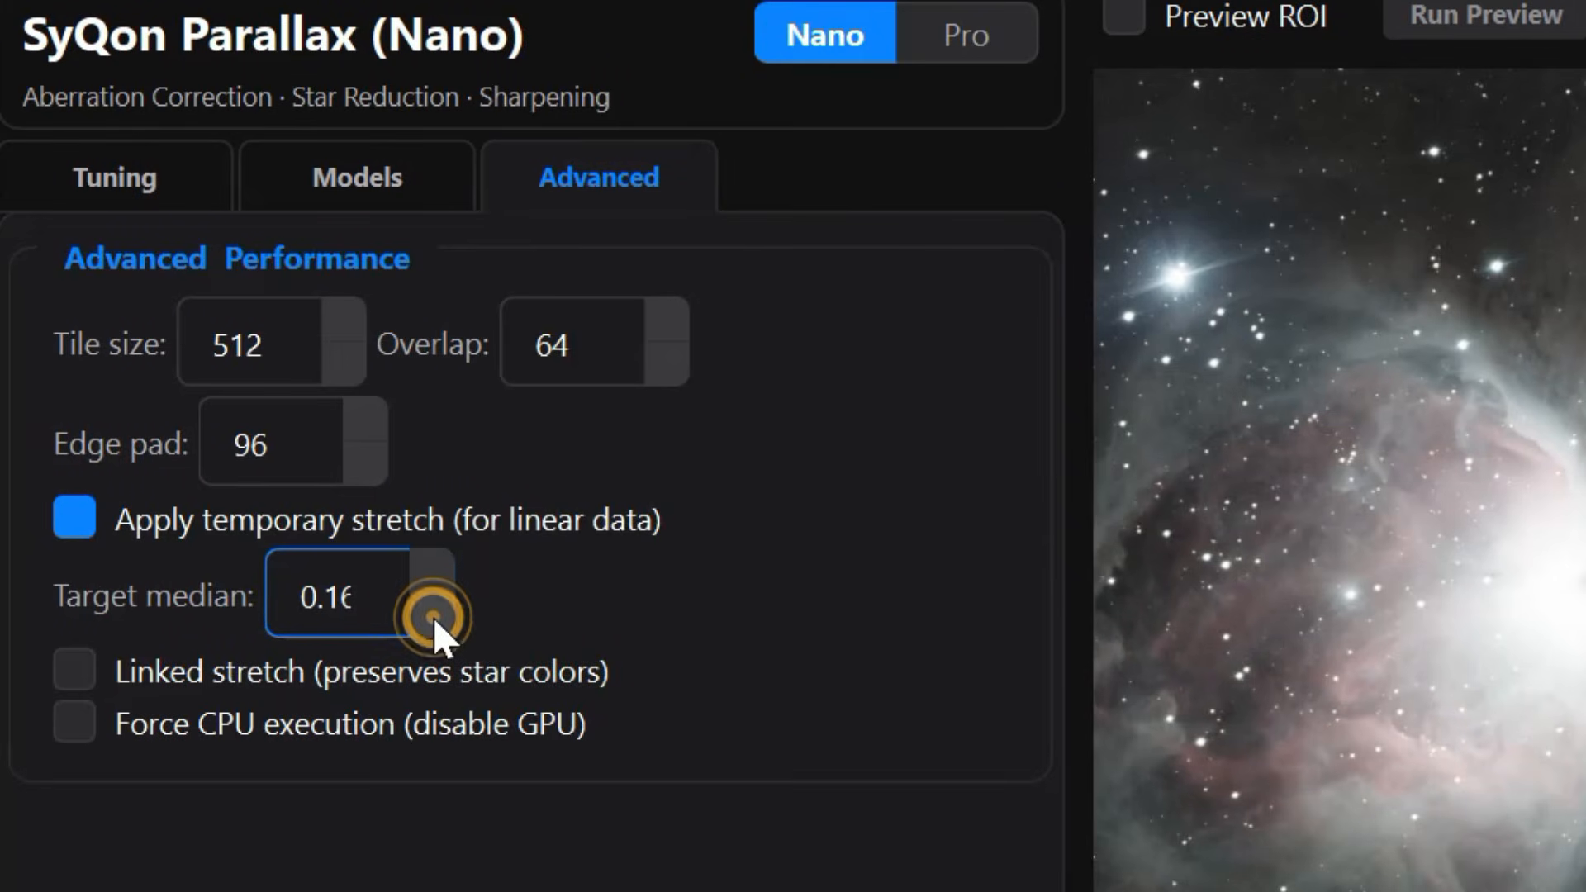
Step: Lower the target median of the temporary stretch to 0.04 to darken the preview, and raise it to 0.07
{"action": "left_click", "coordinate": [432, 616]}
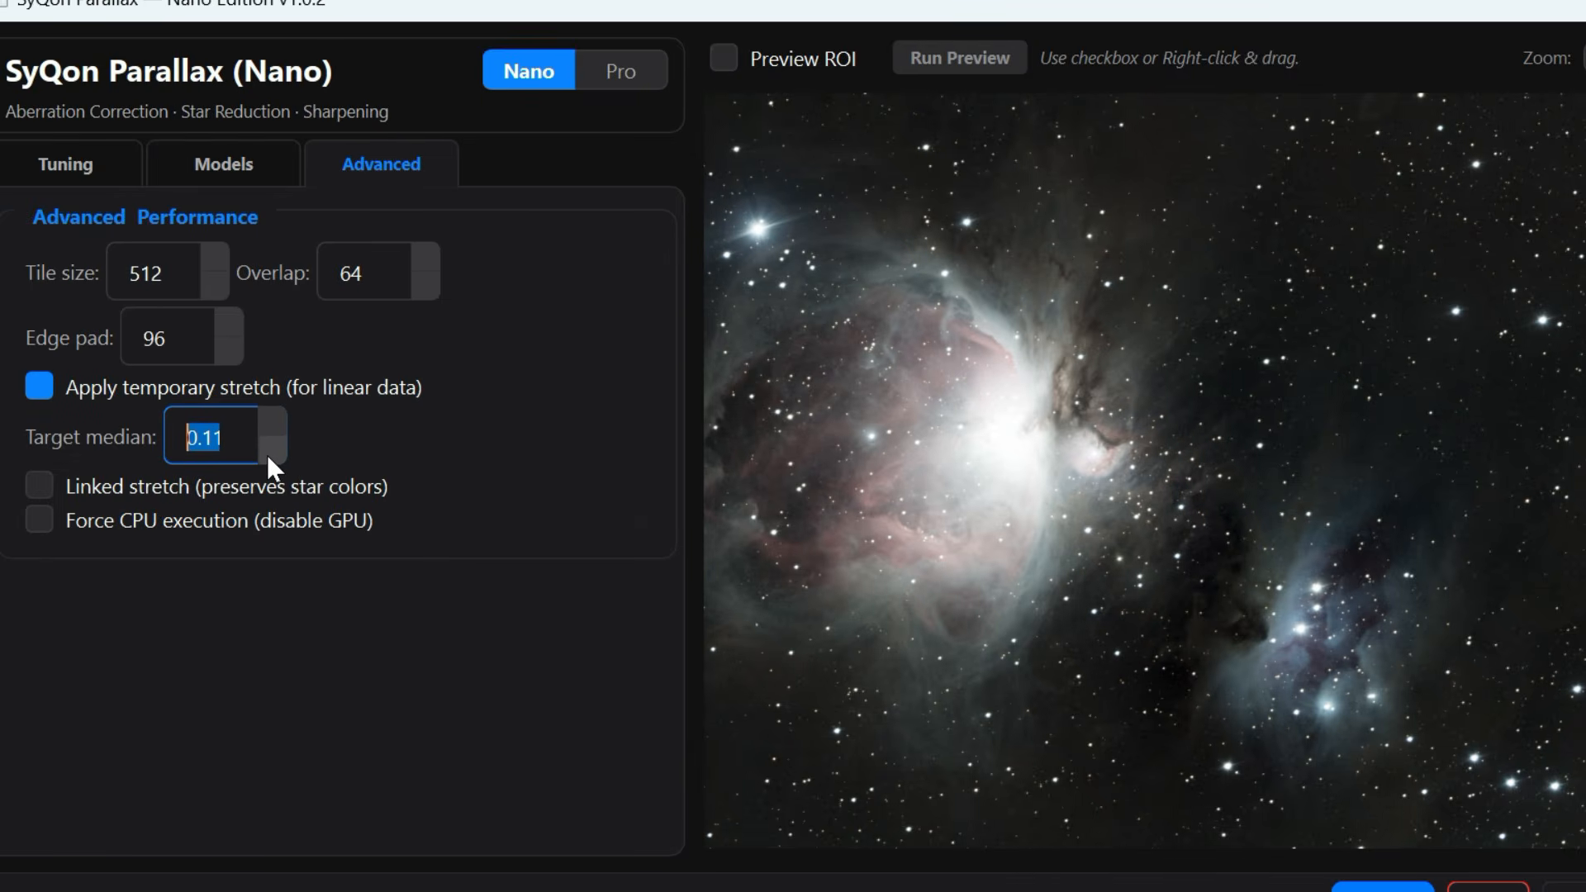
{"action": "left_click", "coordinate": [275, 451]}
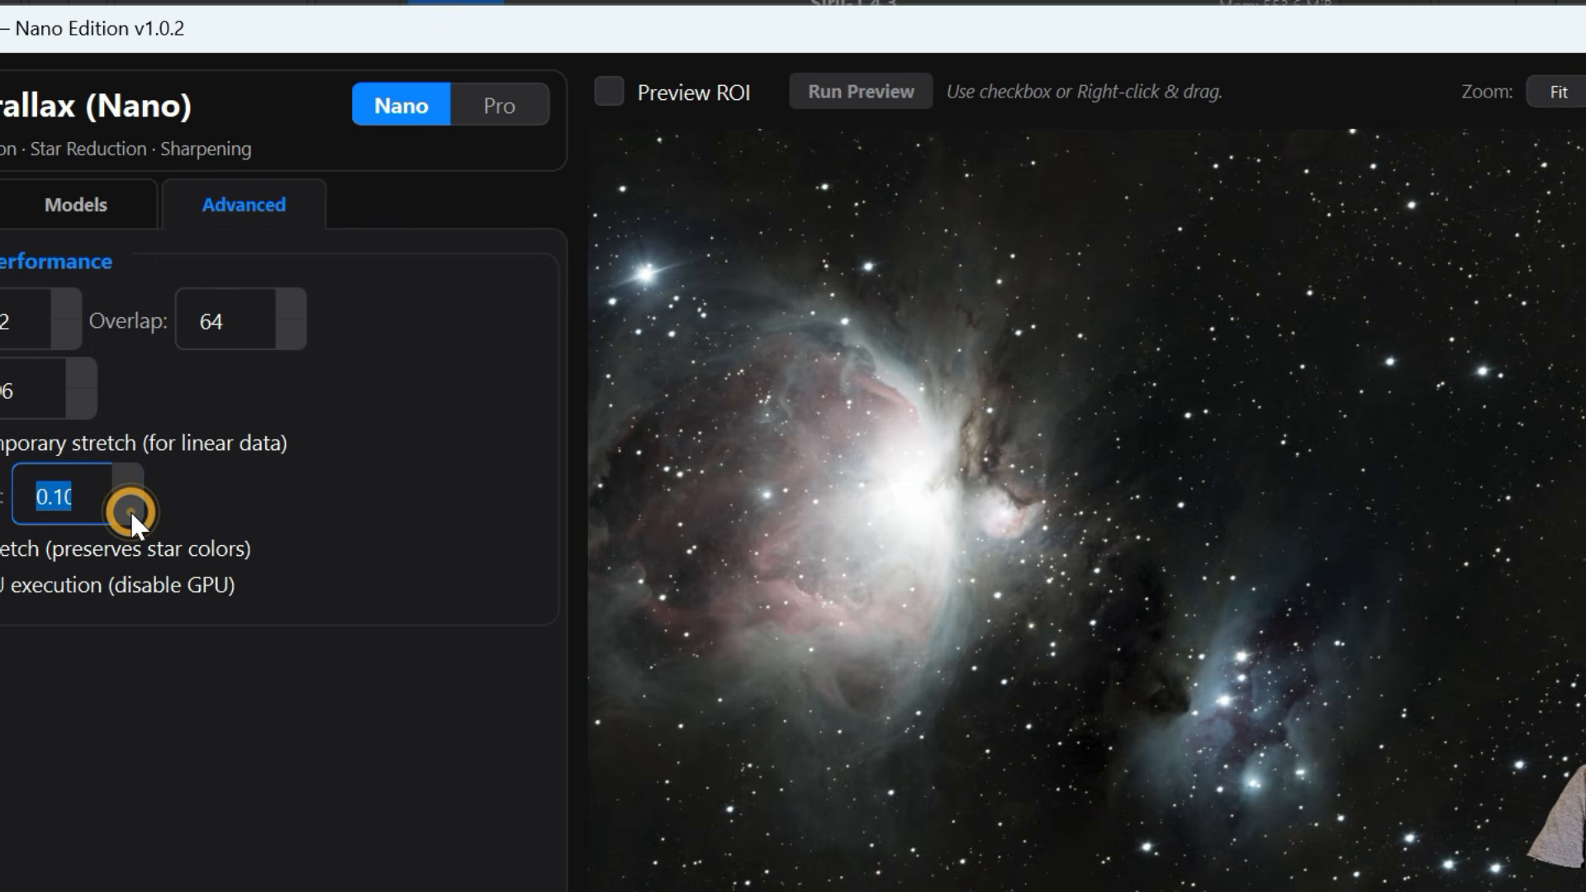
{"action": "left_click", "coordinate": [130, 510]}
{"action": "left_click", "coordinate": [131, 510]}
{"action": "left_click", "coordinate": [130, 511]}
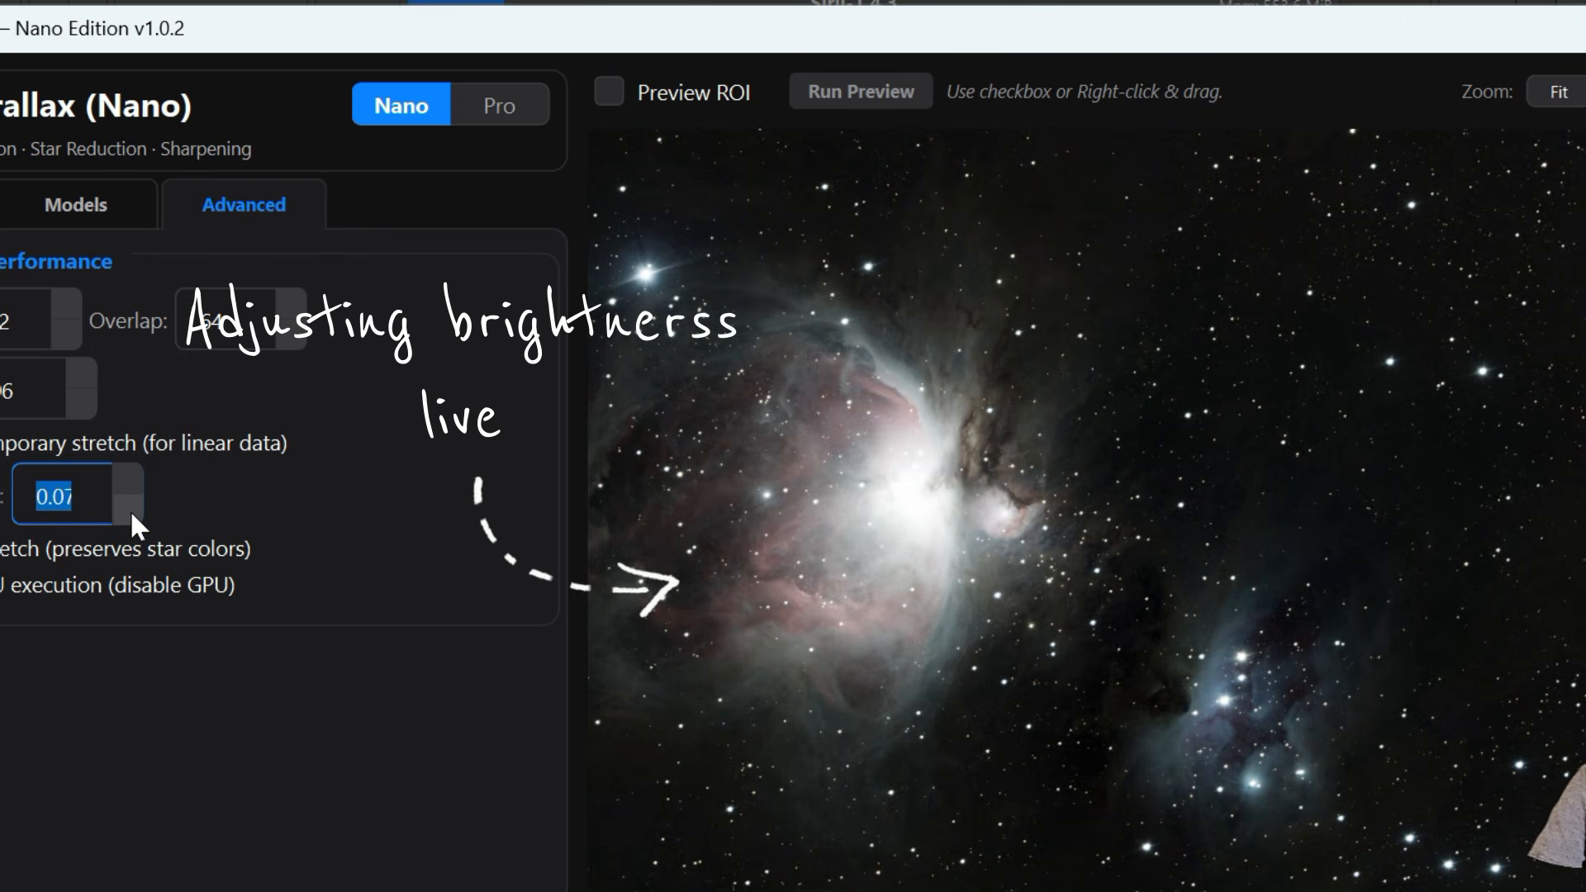
{"action": "left_click", "coordinate": [130, 510]}
{"action": "left_click", "coordinate": [130, 510]}
{"action": "left_click", "coordinate": [131, 510]}
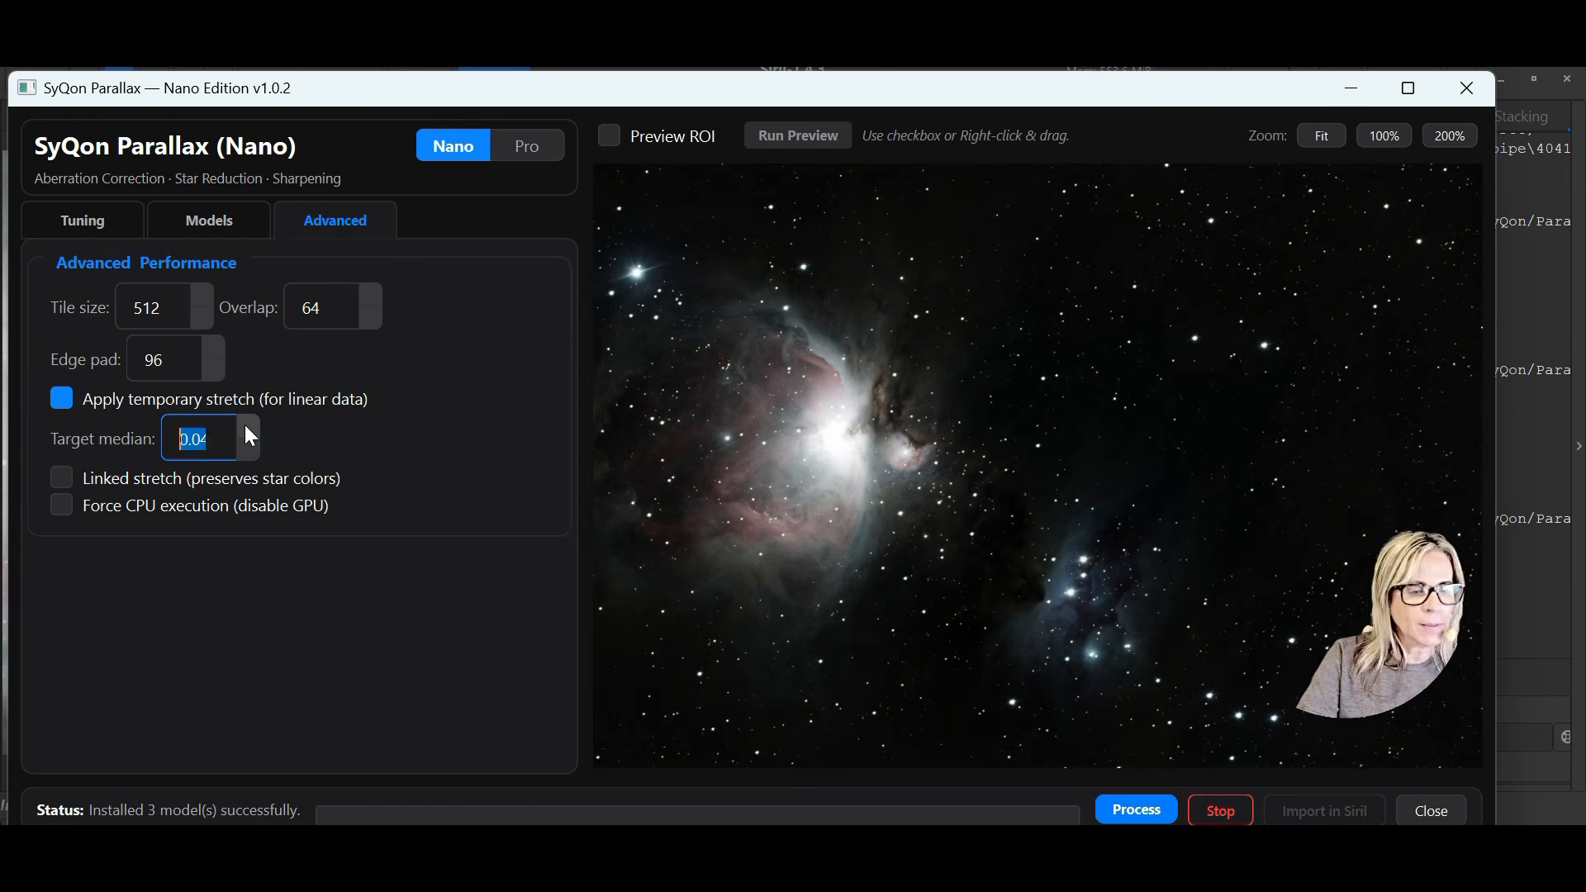
{"action": "left_click", "coordinate": [245, 427]}
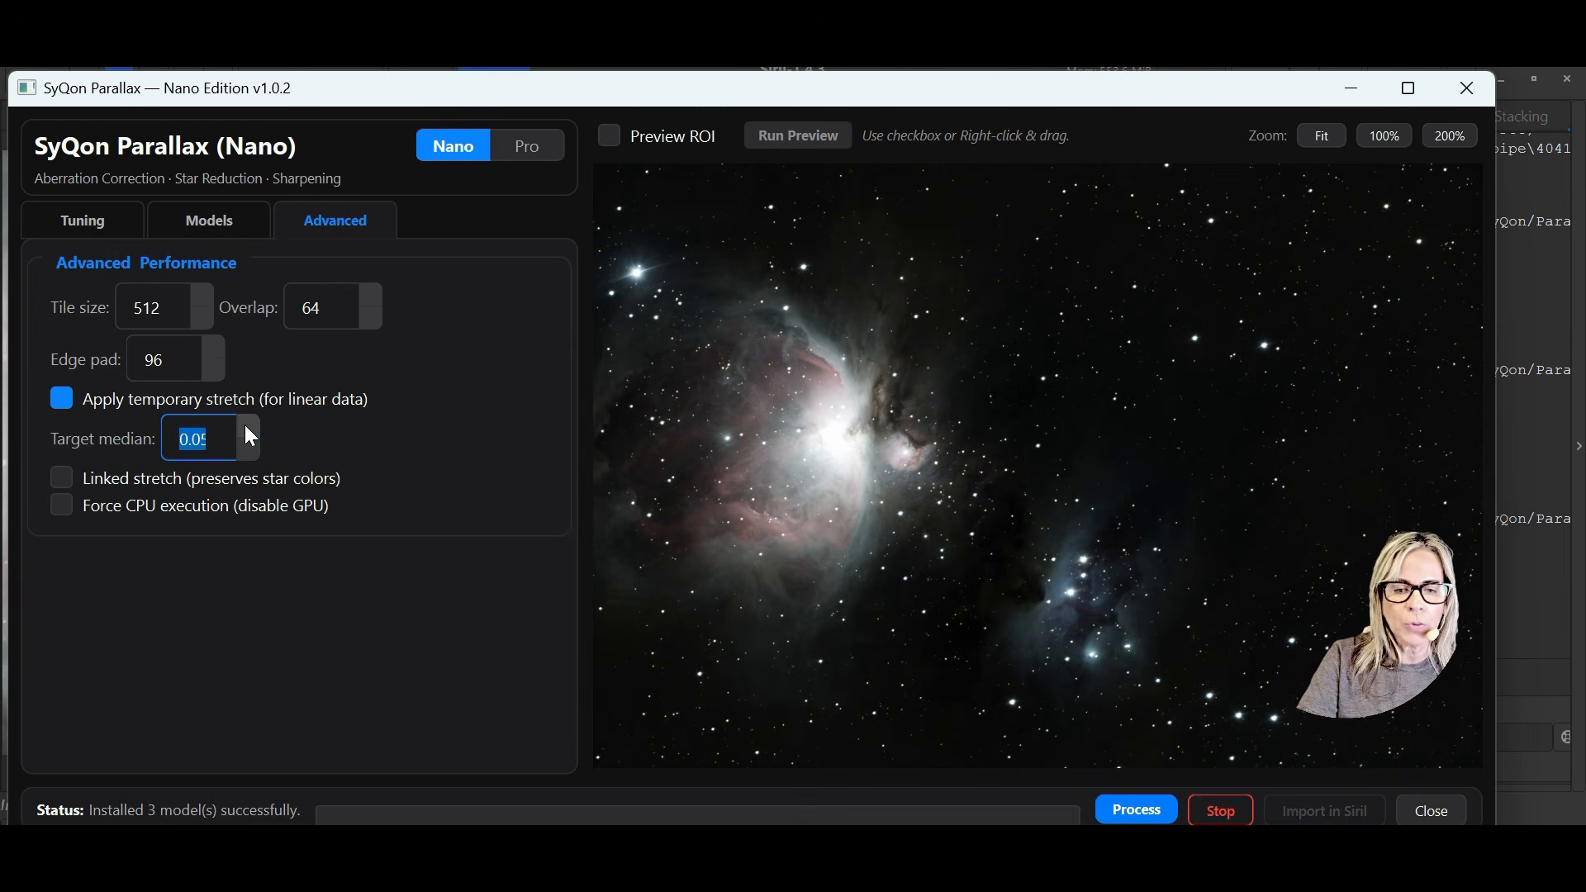
{"action": "left_click", "coordinate": [245, 426]}
{"action": "left_click", "coordinate": [245, 426]}
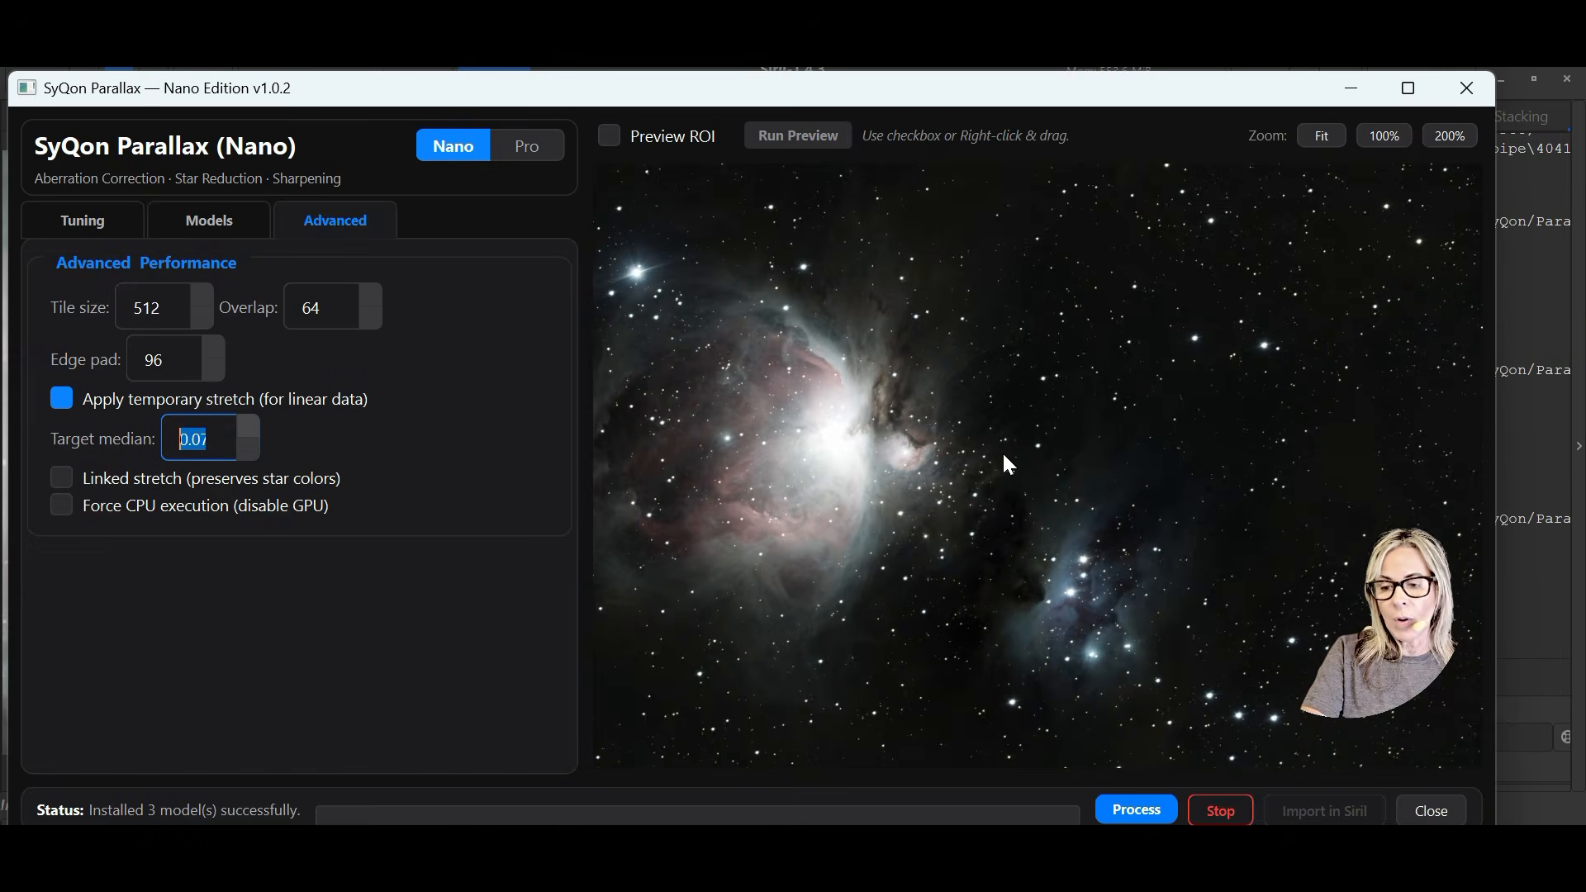
Step: Try a target median of 0.10 for the temporary stretch, return it to 0.07, and enable the linked stretch that preserves star colors
{"action": "left_click", "coordinate": [247, 450]}
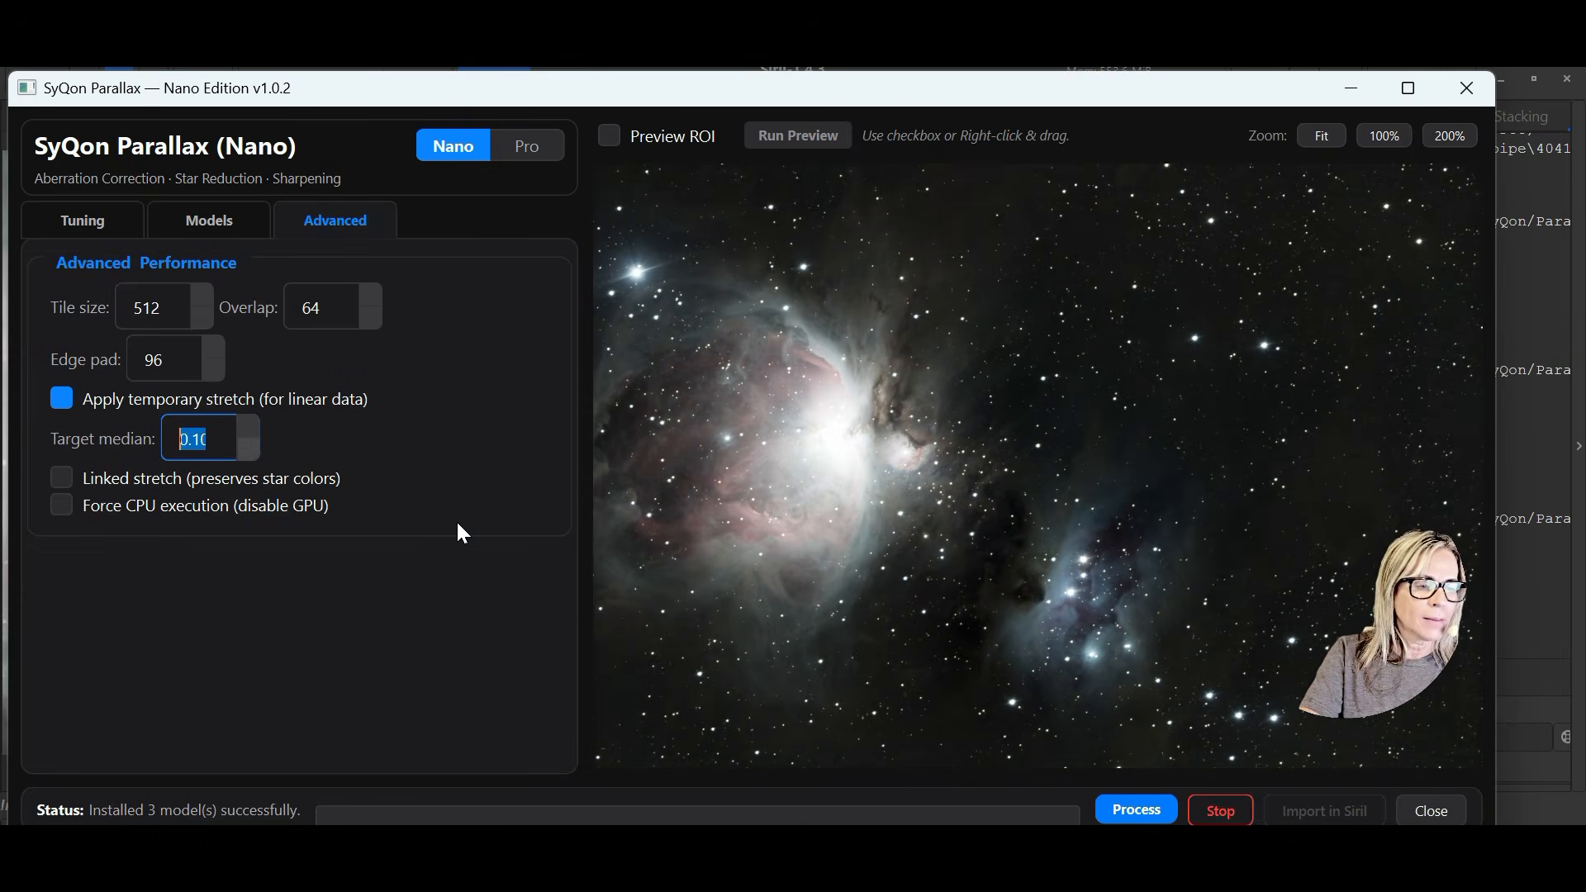
{"action": "left_click", "coordinate": [250, 450]}
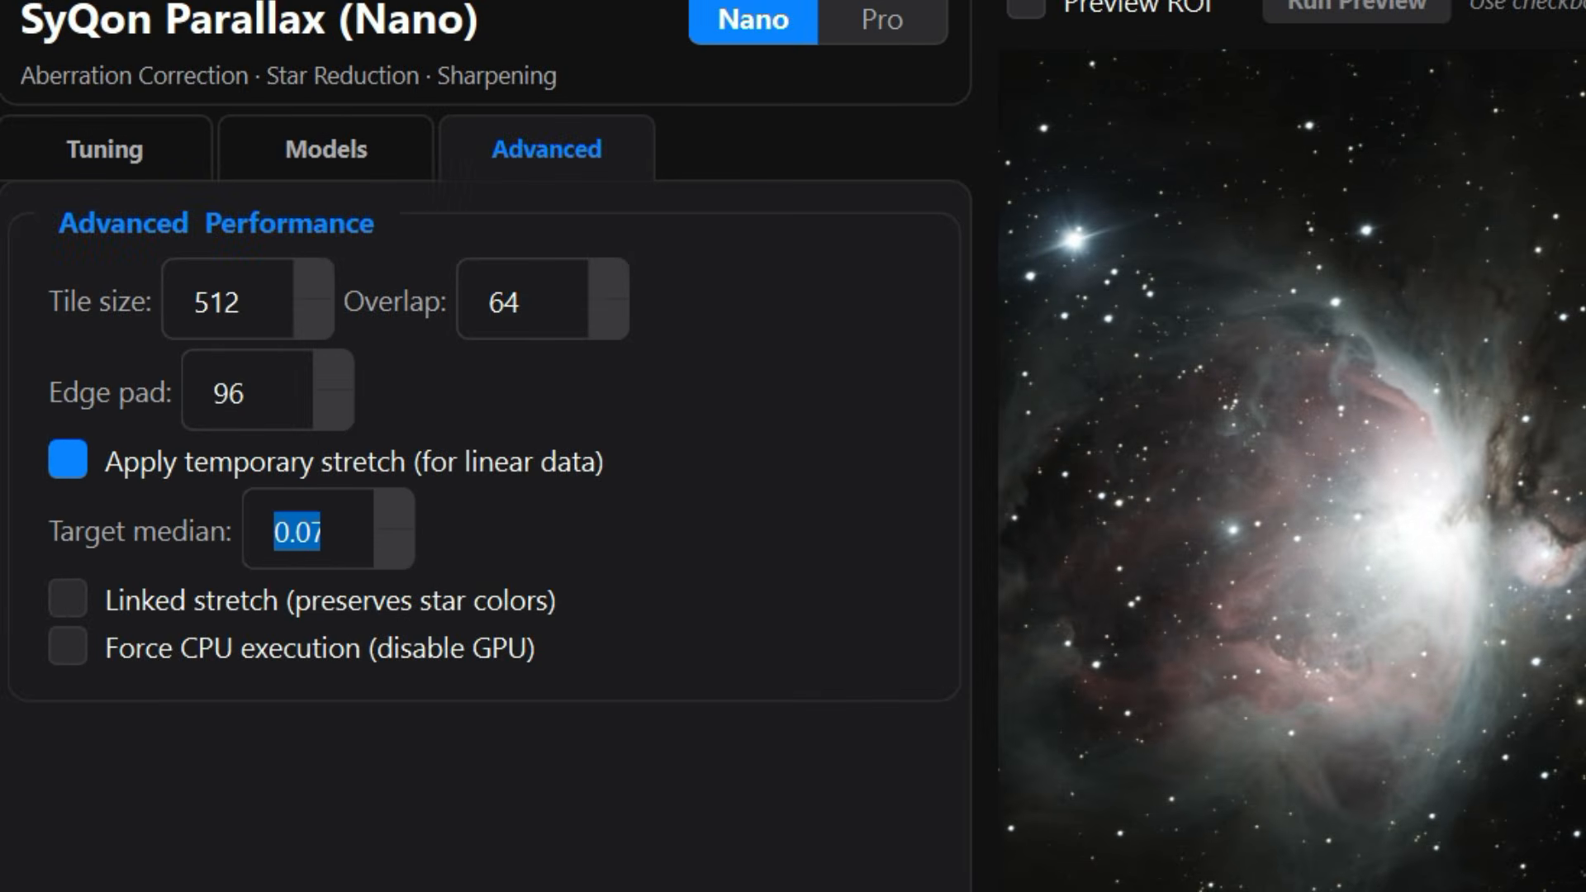
{"action": "left_click", "coordinate": [48, 604]}
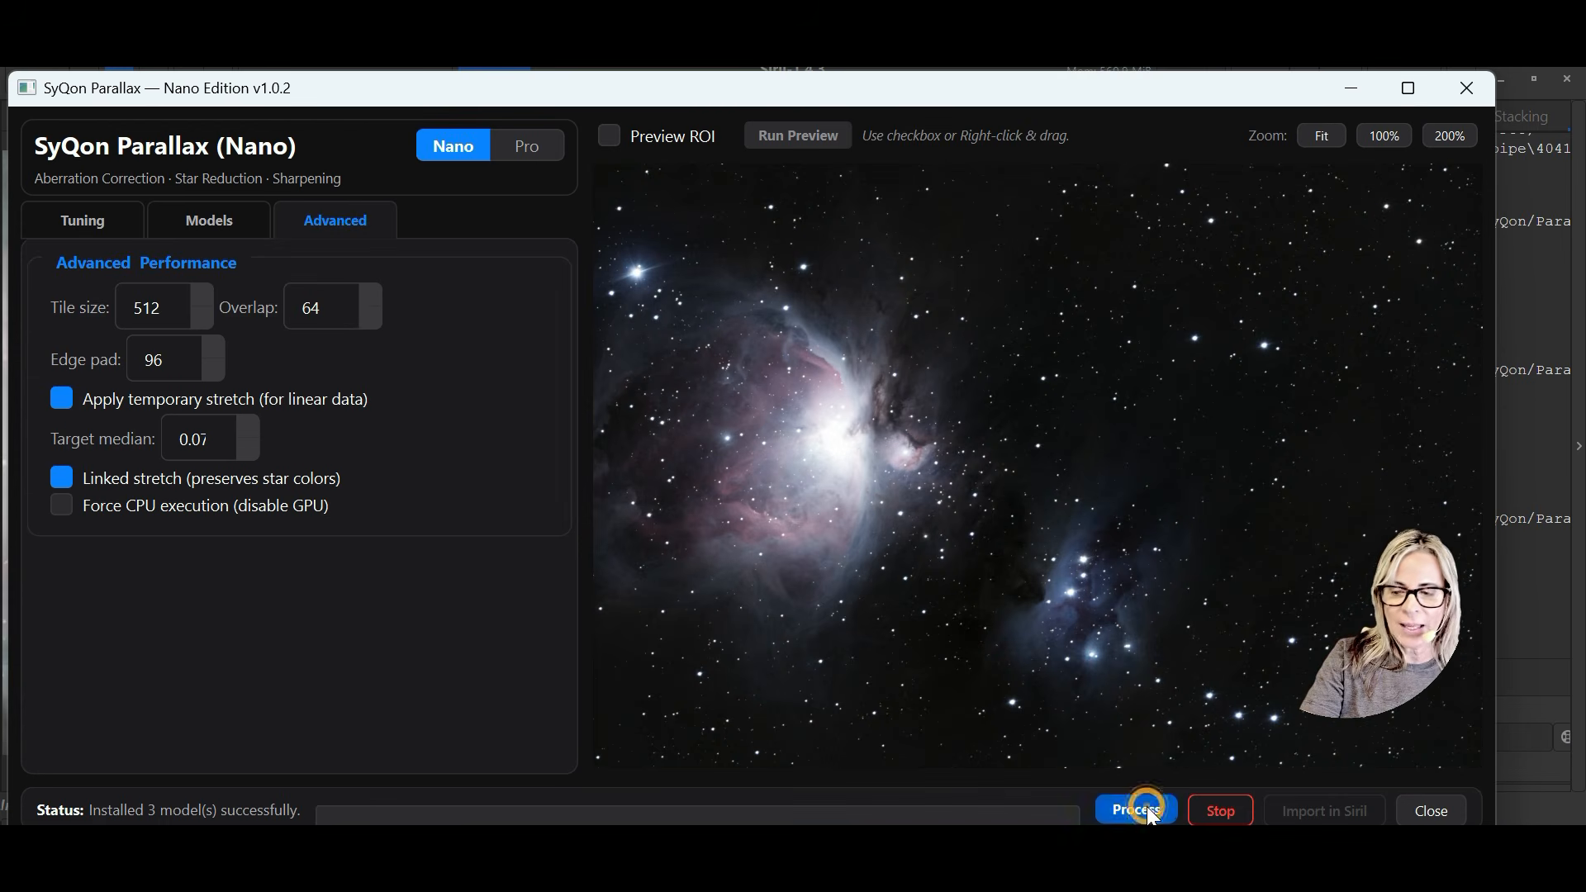
Step: Process the image with the current settings and sweep the comparison divider across the nebulae to compare before and after
{"action": "left_click", "coordinate": [1148, 809]}
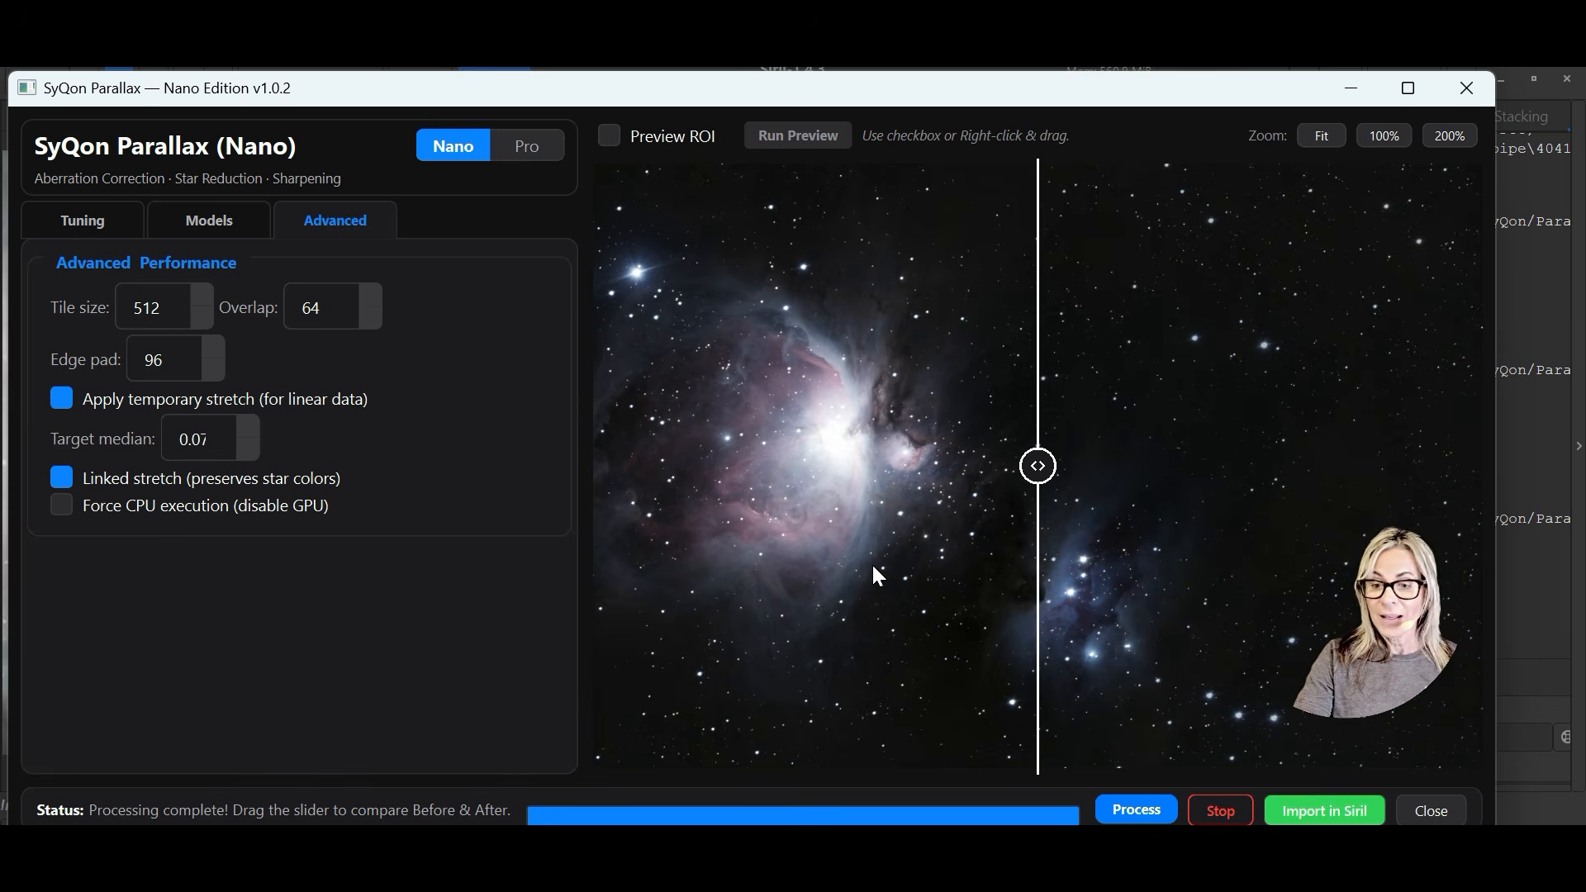
{"action": "left_click_drag", "start_coordinate": [1038, 466], "coordinate": [1096, 506]}
{"action": "left_click_drag", "start_coordinate": [985, 517], "coordinate": [685, 569]}
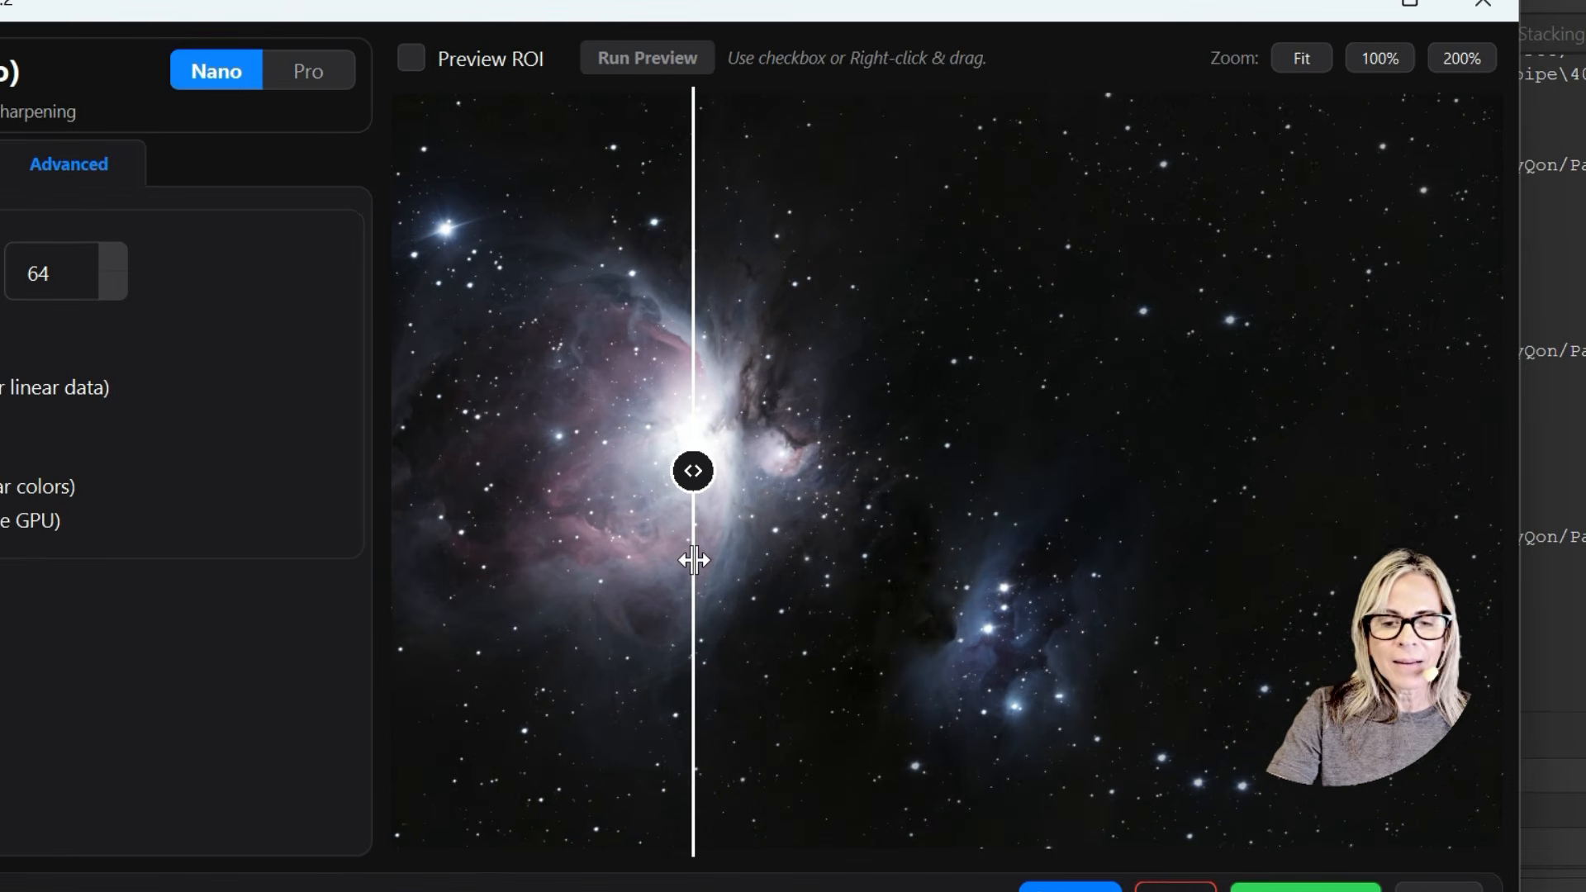
{"action": "left_click_drag", "start_coordinate": [506, 599], "coordinate": [988, 595]}
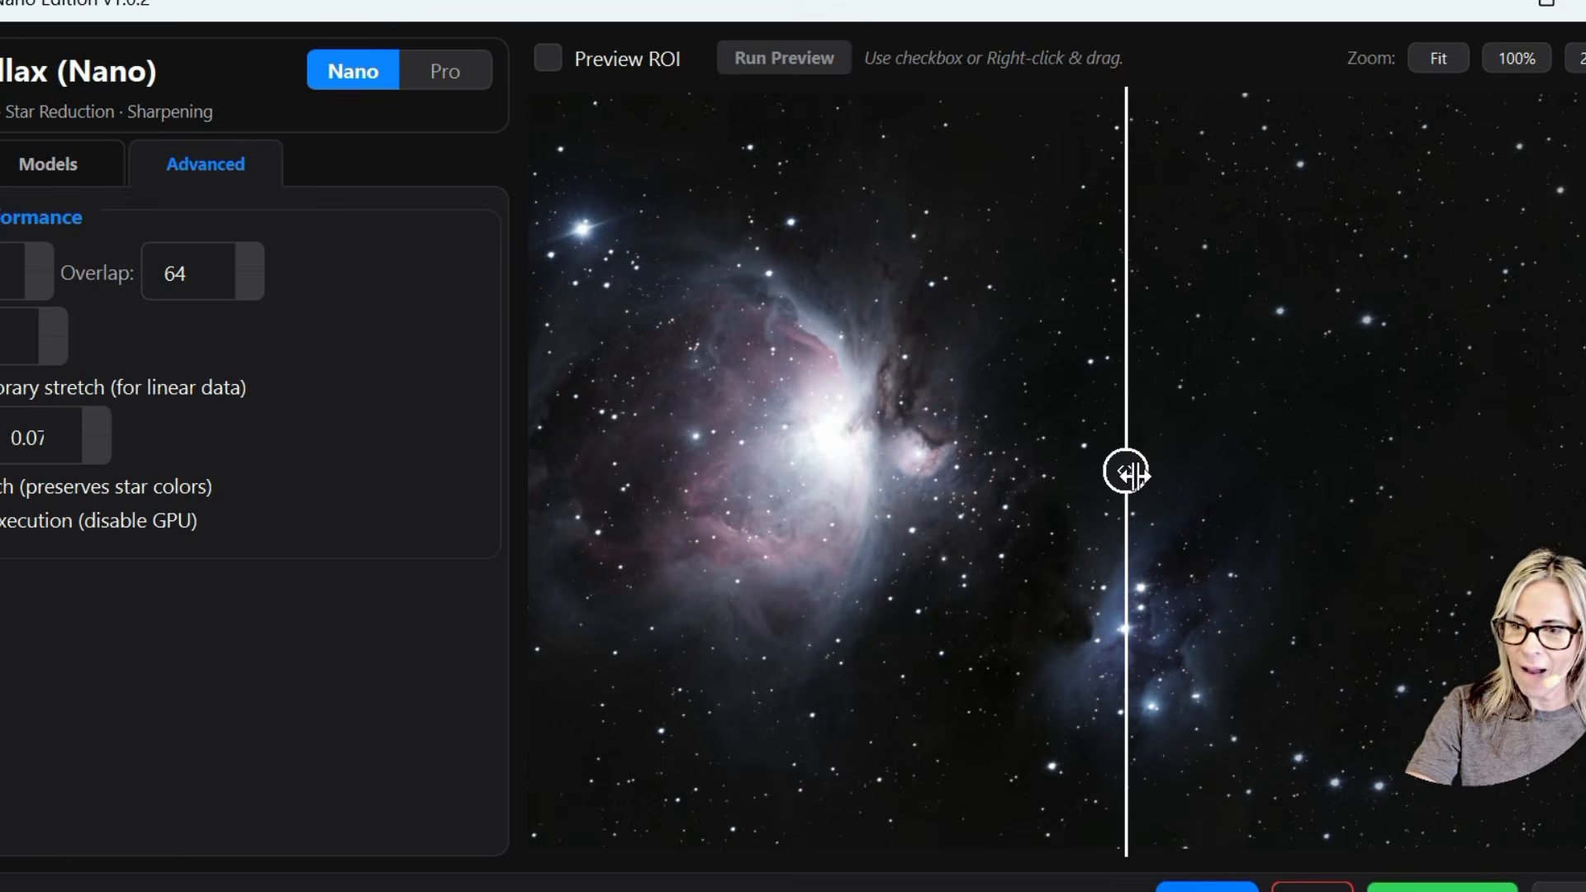
{"action": "left_click_drag", "start_coordinate": [991, 475], "coordinate": [395, 470]}
Step: Examine the stars and detail around the Orion Nebula core up close, comparing the image before and after processing
{"action": "scroll", "coordinate": [552, 644], "scroll_direction": "up", "scroll_amount": 4}
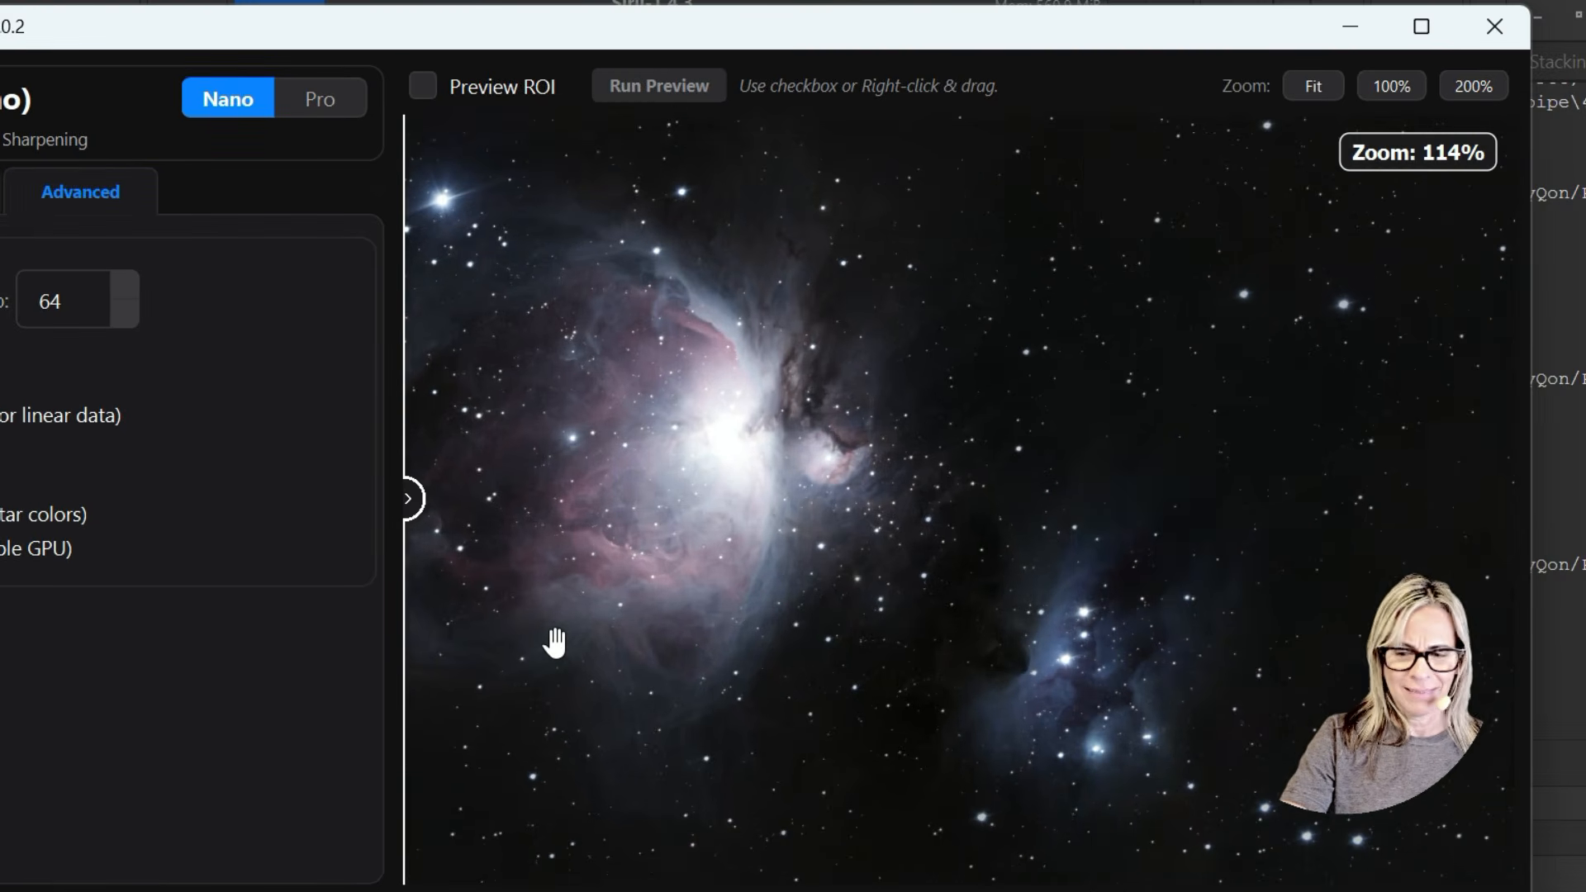
{"action": "scroll", "coordinate": [524, 587], "scroll_direction": "up", "scroll_amount": 1}
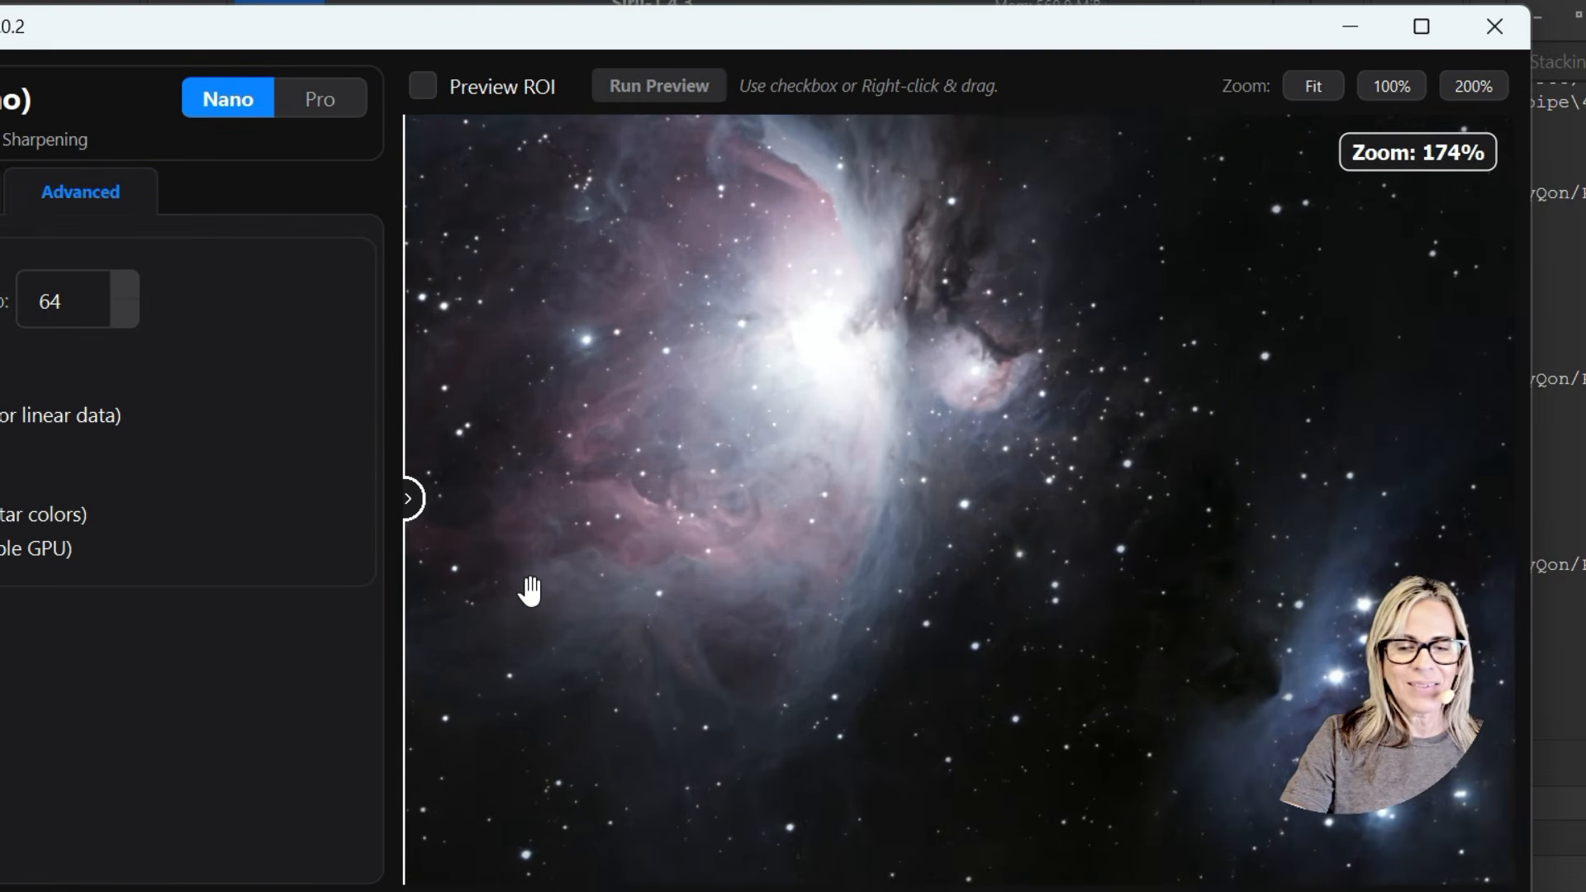
{"action": "left_click_drag", "start_coordinate": [409, 504], "coordinate": [413, 665]}
{"action": "scroll", "coordinate": [949, 594], "scroll_direction": "up", "scroll_amount": 1}
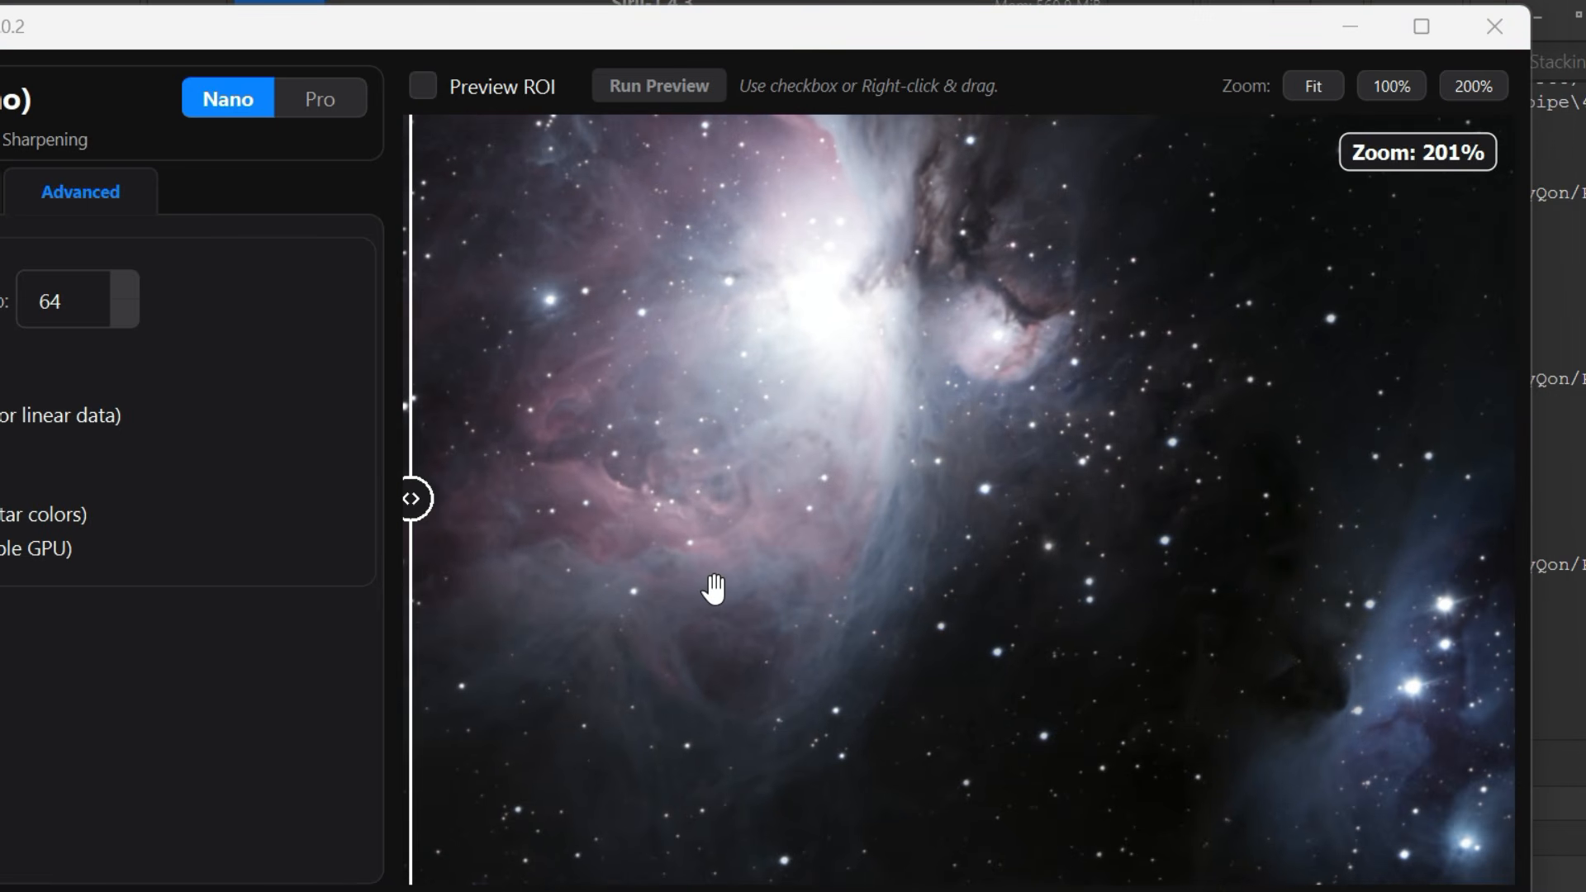
{"action": "scroll", "coordinate": [719, 582], "scroll_direction": "up", "scroll_amount": 1}
{"action": "scroll", "coordinate": [725, 578], "scroll_direction": "down", "scroll_amount": 3}
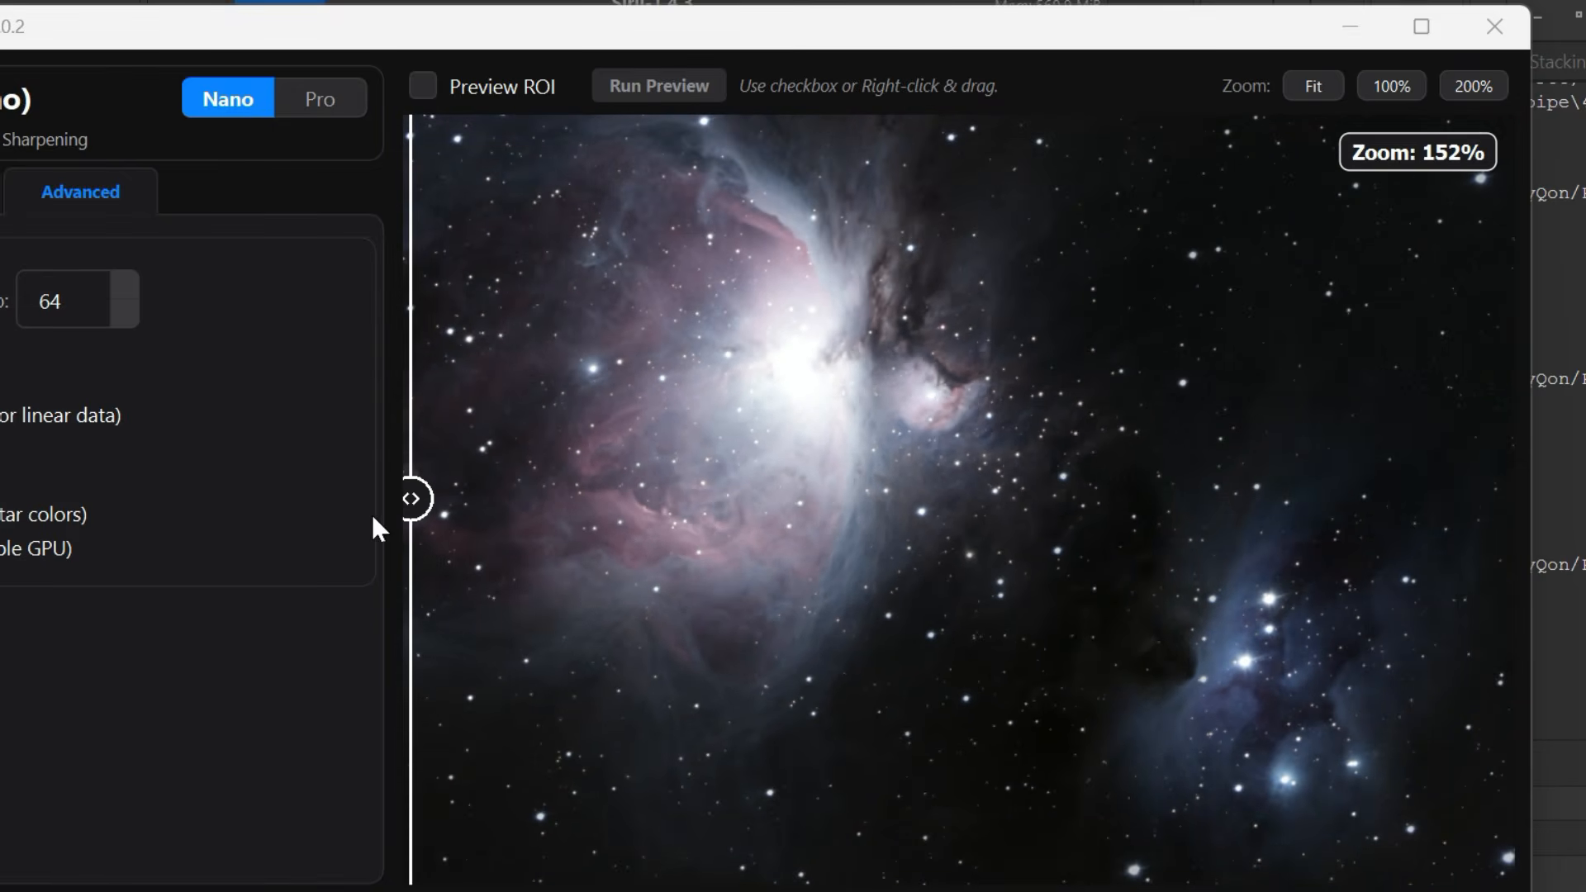
{"action": "left_click_drag", "start_coordinate": [411, 500], "coordinate": [395, 508]}
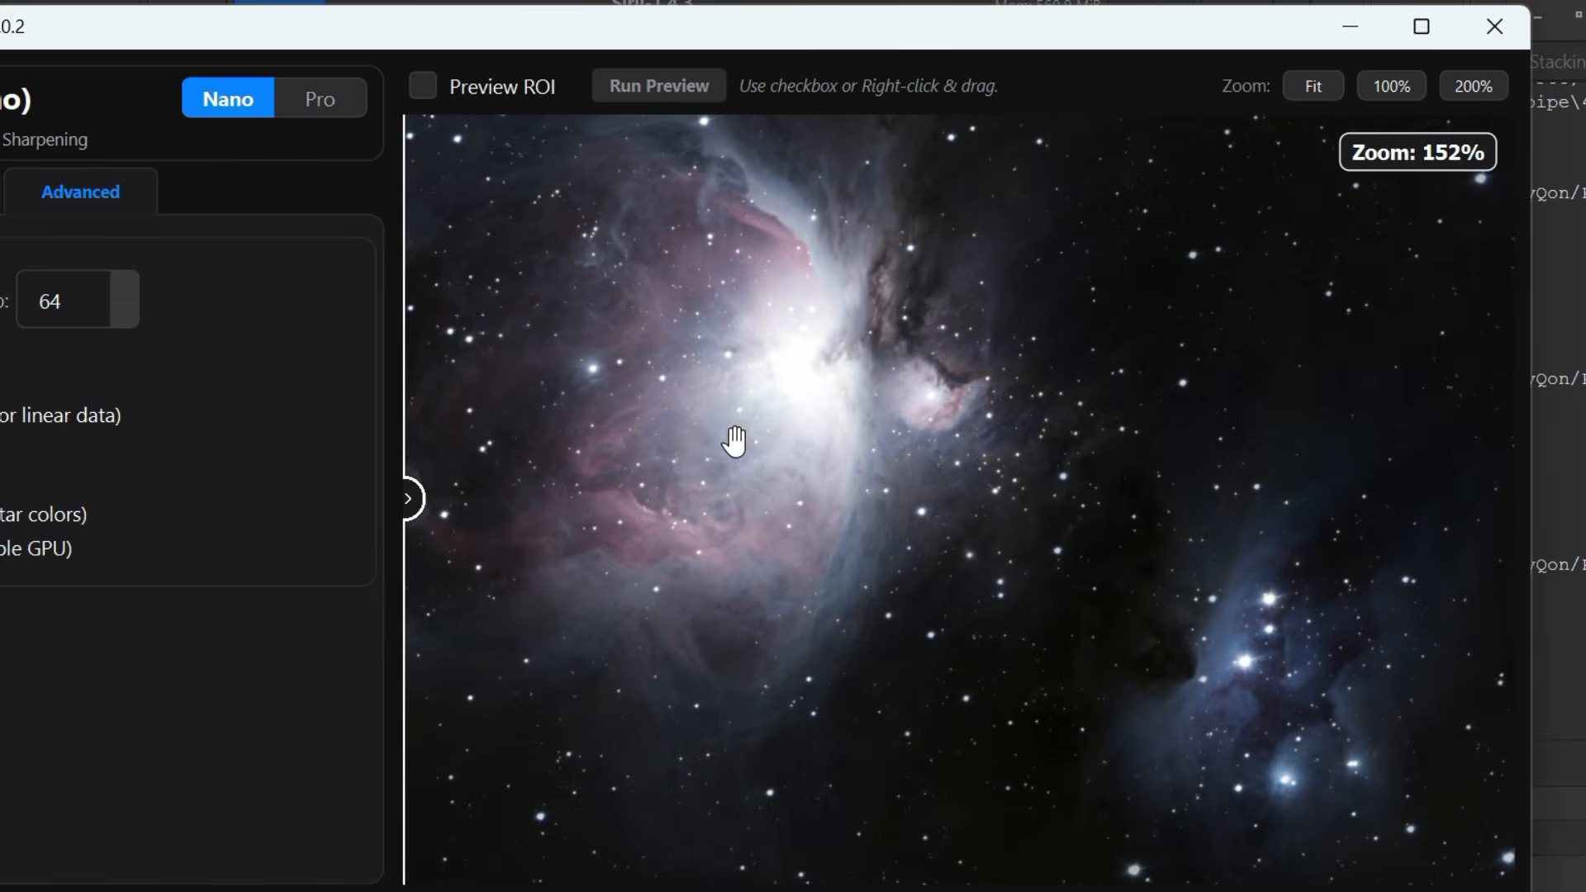
{"action": "scroll", "coordinate": [786, 469], "scroll_direction": "up", "scroll_amount": 1}
{"action": "scroll", "coordinate": [786, 469], "scroll_direction": "up", "scroll_amount": 2}
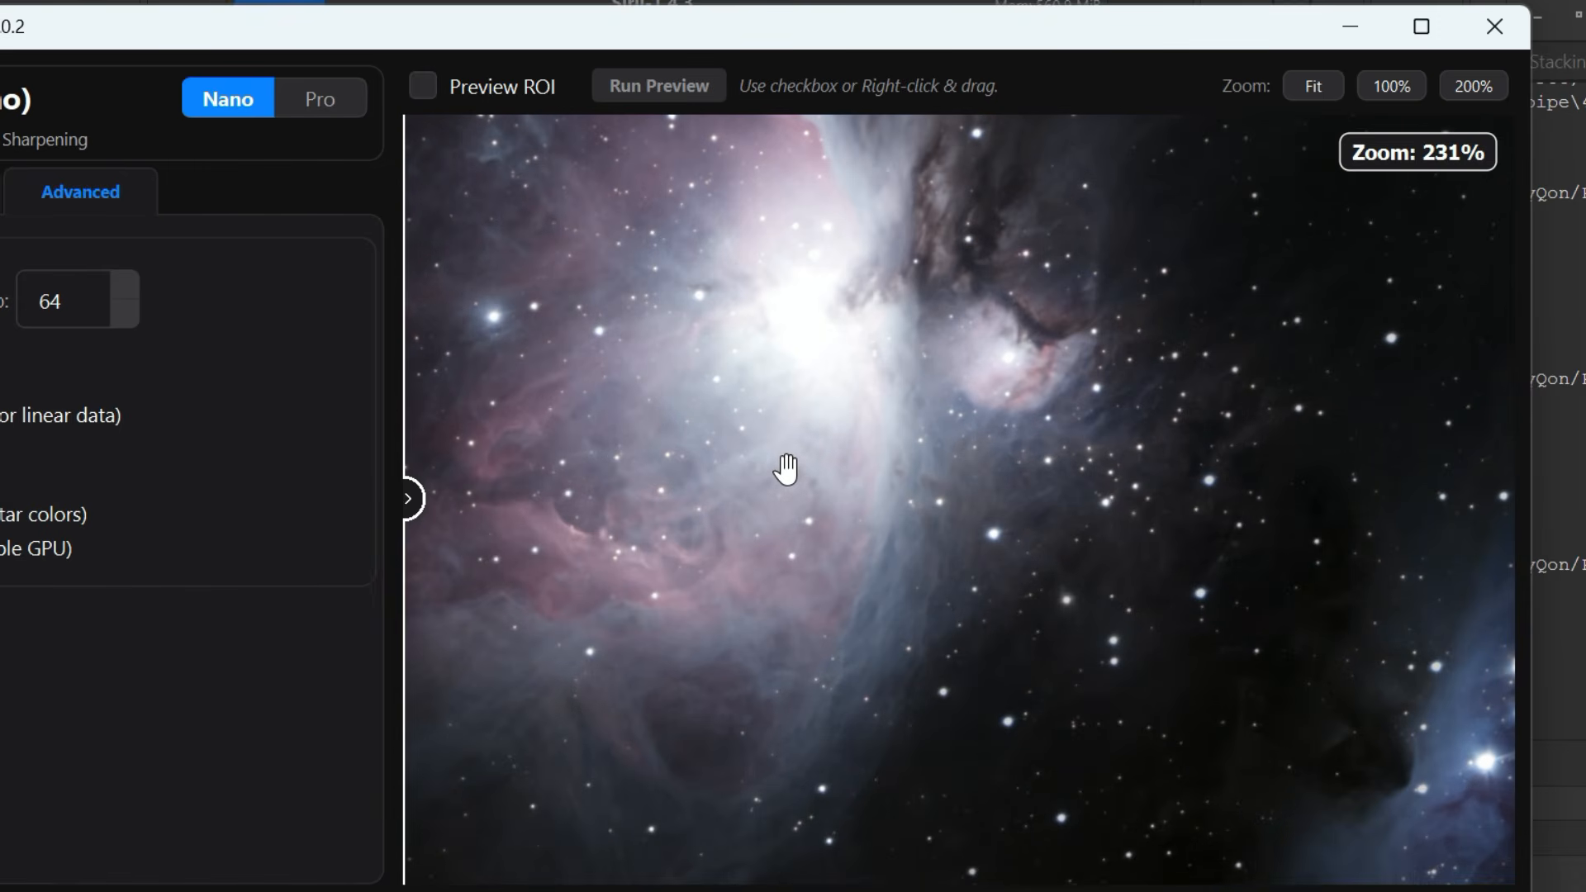
{"action": "left_click_drag", "start_coordinate": [892, 425], "coordinate": [893, 500]}
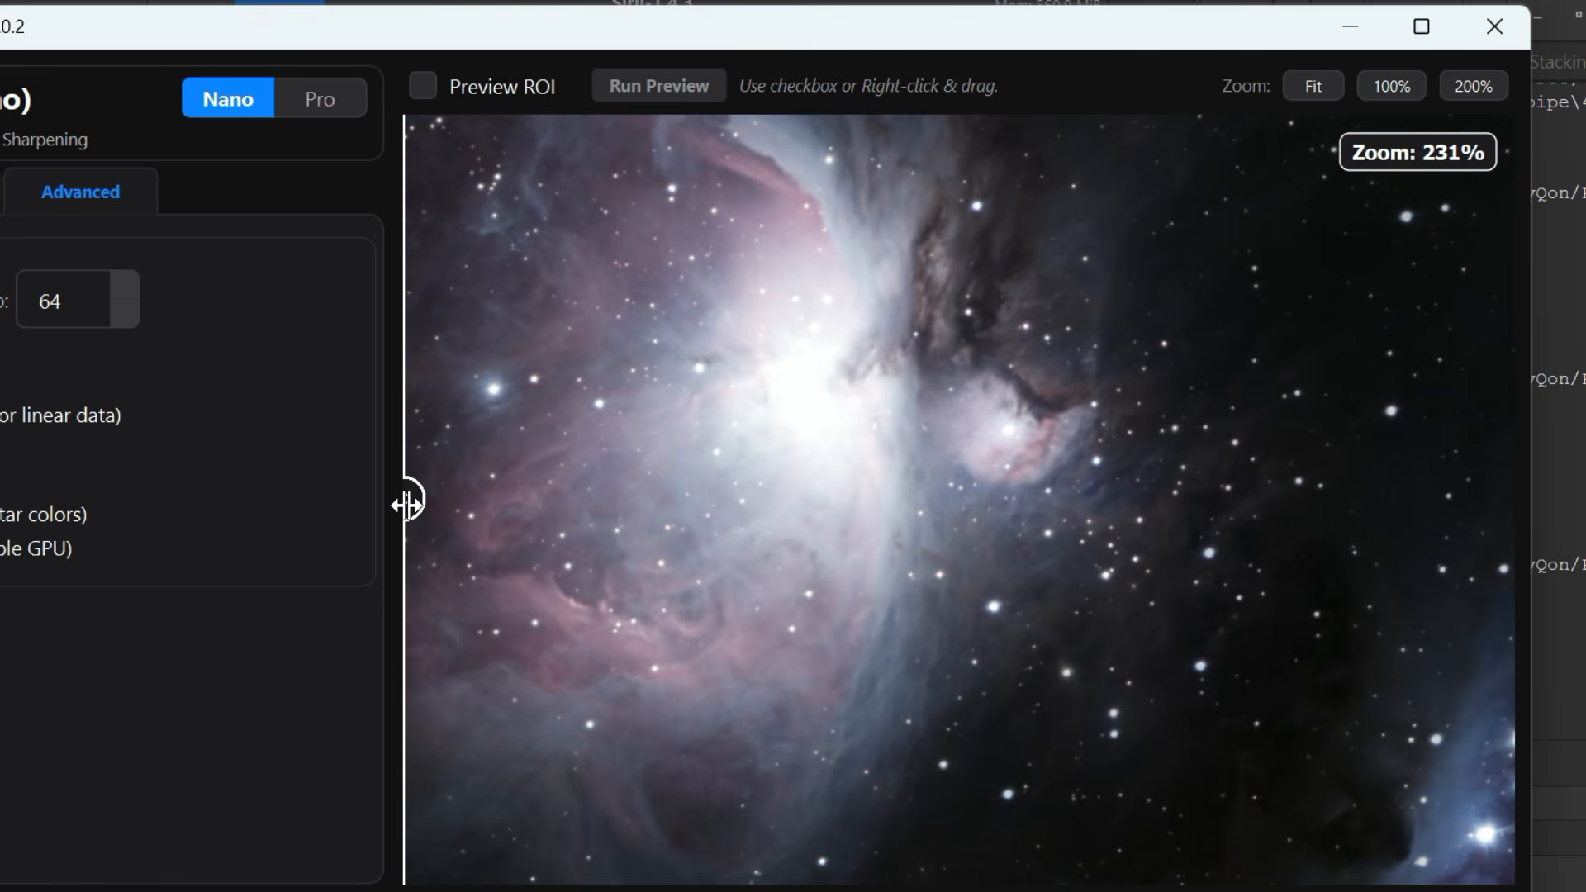
{"action": "left_click_drag", "start_coordinate": [399, 502], "coordinate": [1456, 651]}
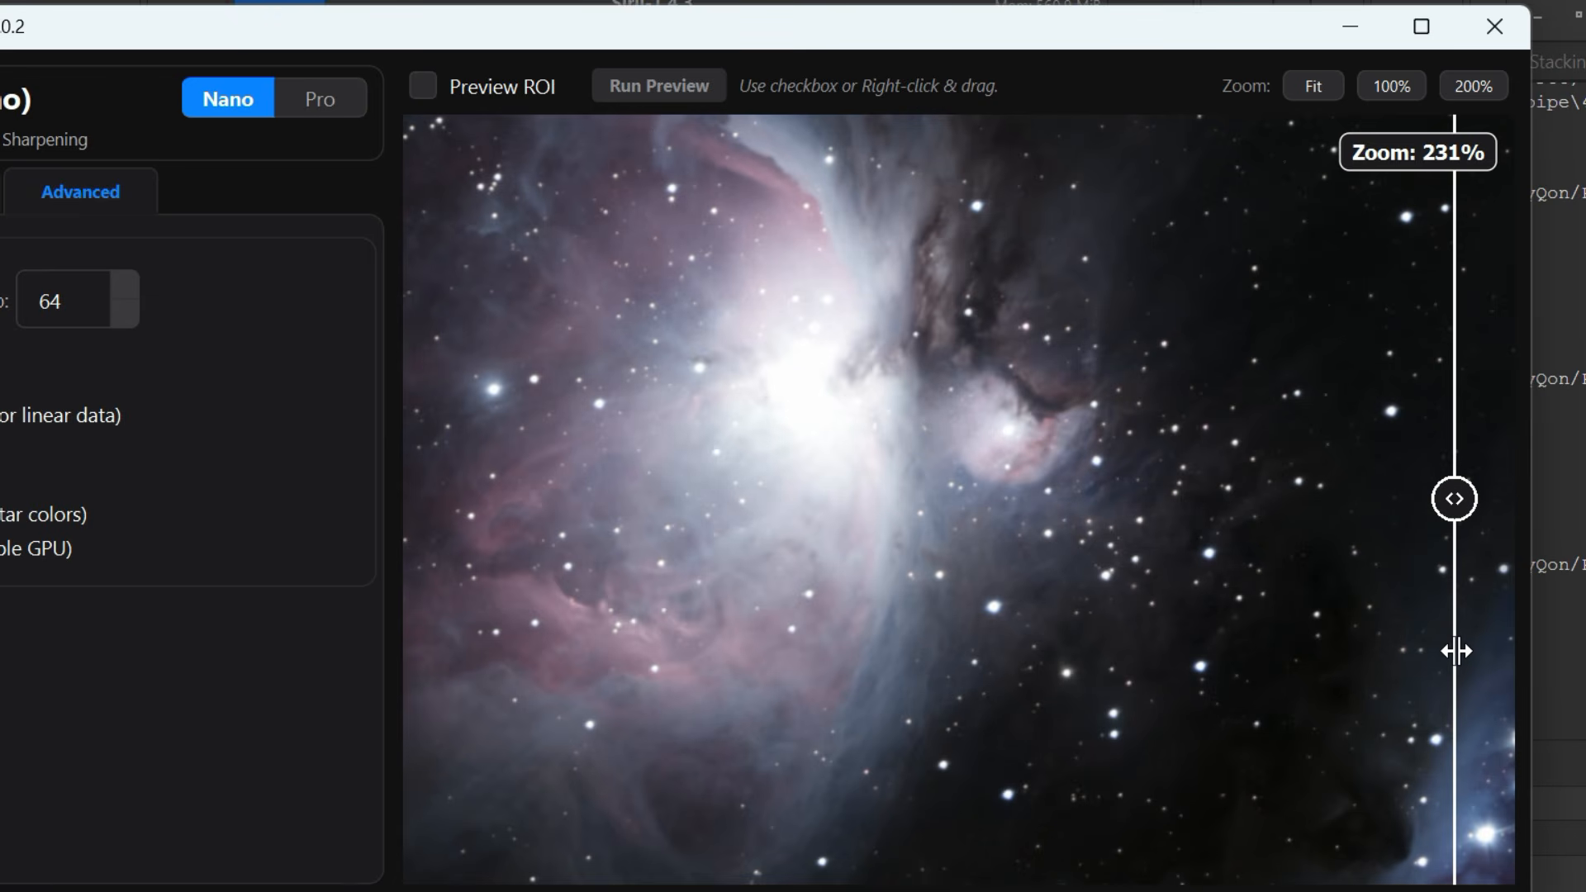
{"action": "left_click_drag", "start_coordinate": [1455, 651], "coordinate": [391, 676]}
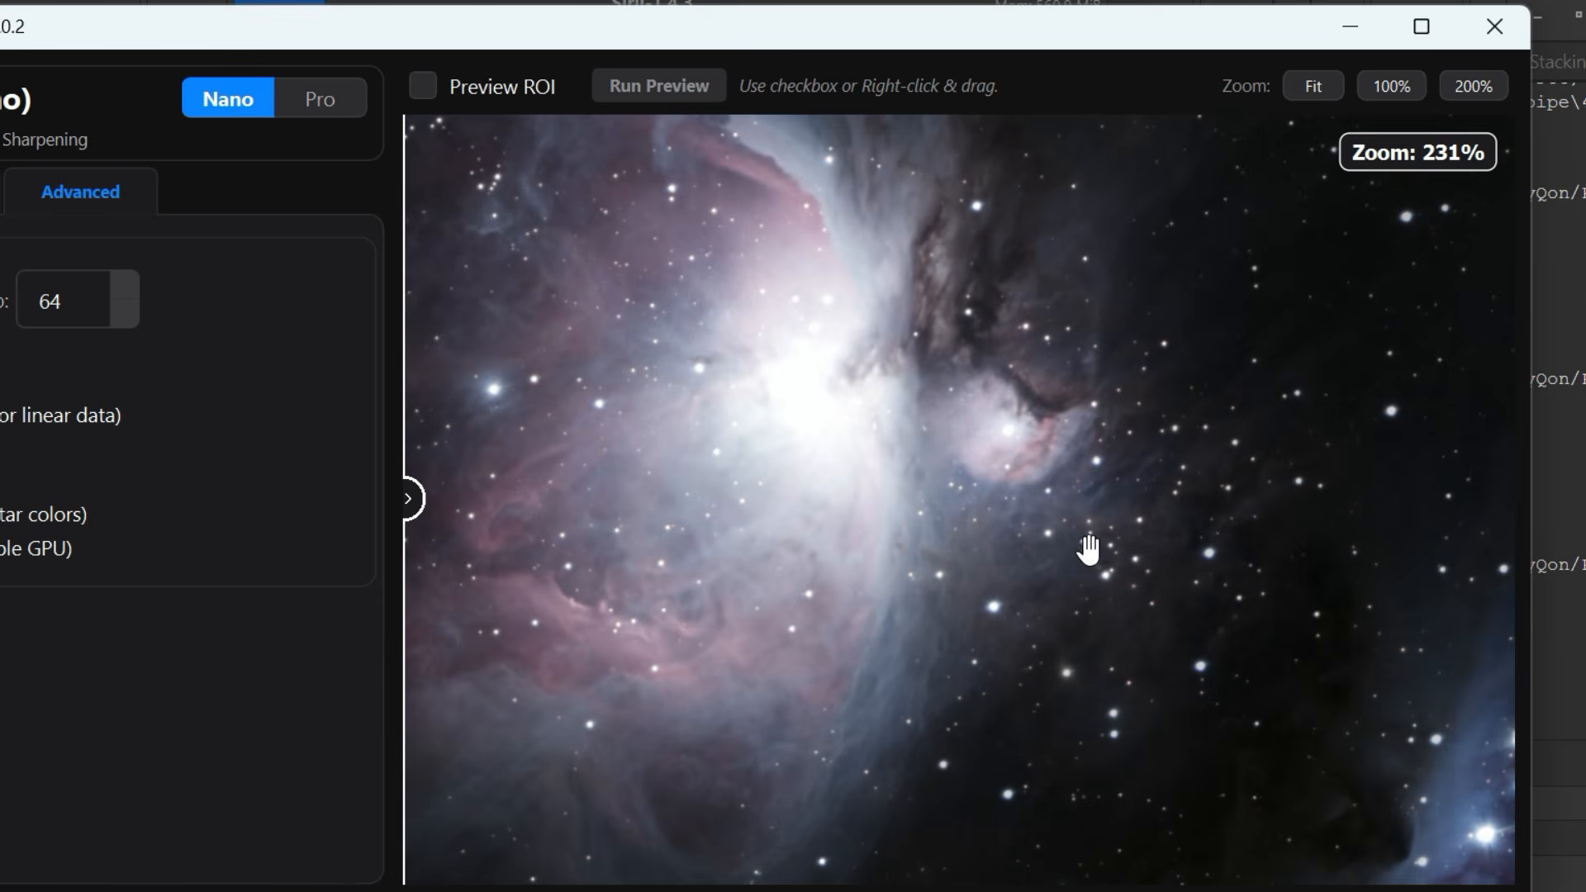
Step: Examine the Running Man Nebula and its surrounding stars up close in the before and after comparison
{"action": "left_click_drag", "start_coordinate": [1150, 529], "coordinate": [608, 275]}
{"action": "left_click_drag", "start_coordinate": [778, 586], "coordinate": [770, 422]}
{"action": "left_click_drag", "start_coordinate": [404, 528], "coordinate": [487, 565]}
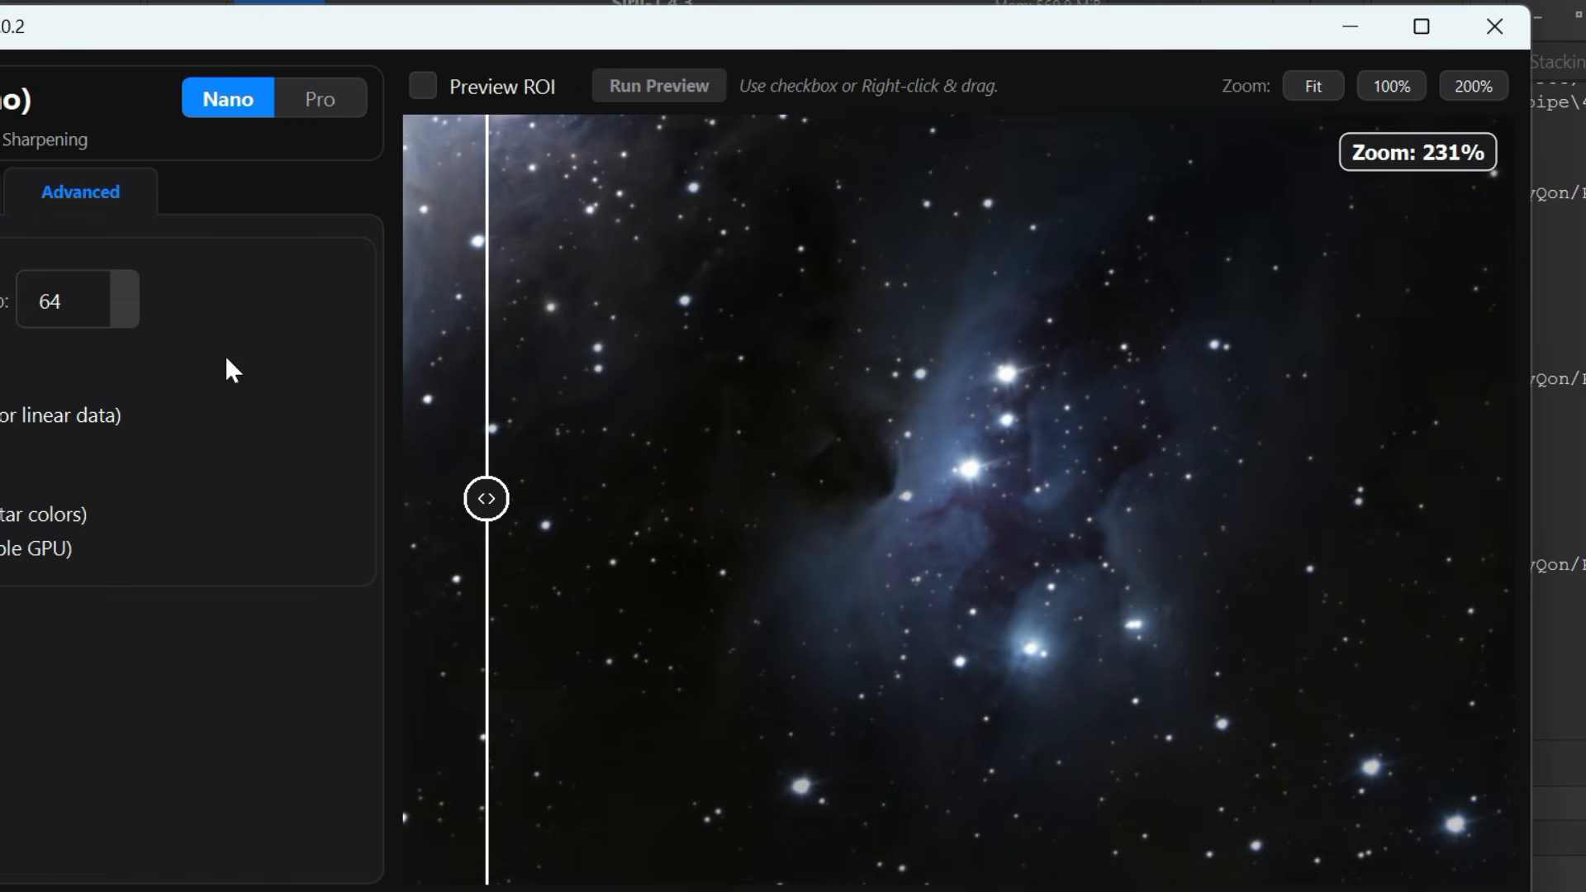
{"action": "scroll", "coordinate": [649, 465], "scroll_direction": "up", "scroll_amount": 3}
{"action": "scroll", "coordinate": [649, 465], "scroll_direction": "down", "scroll_amount": 6}
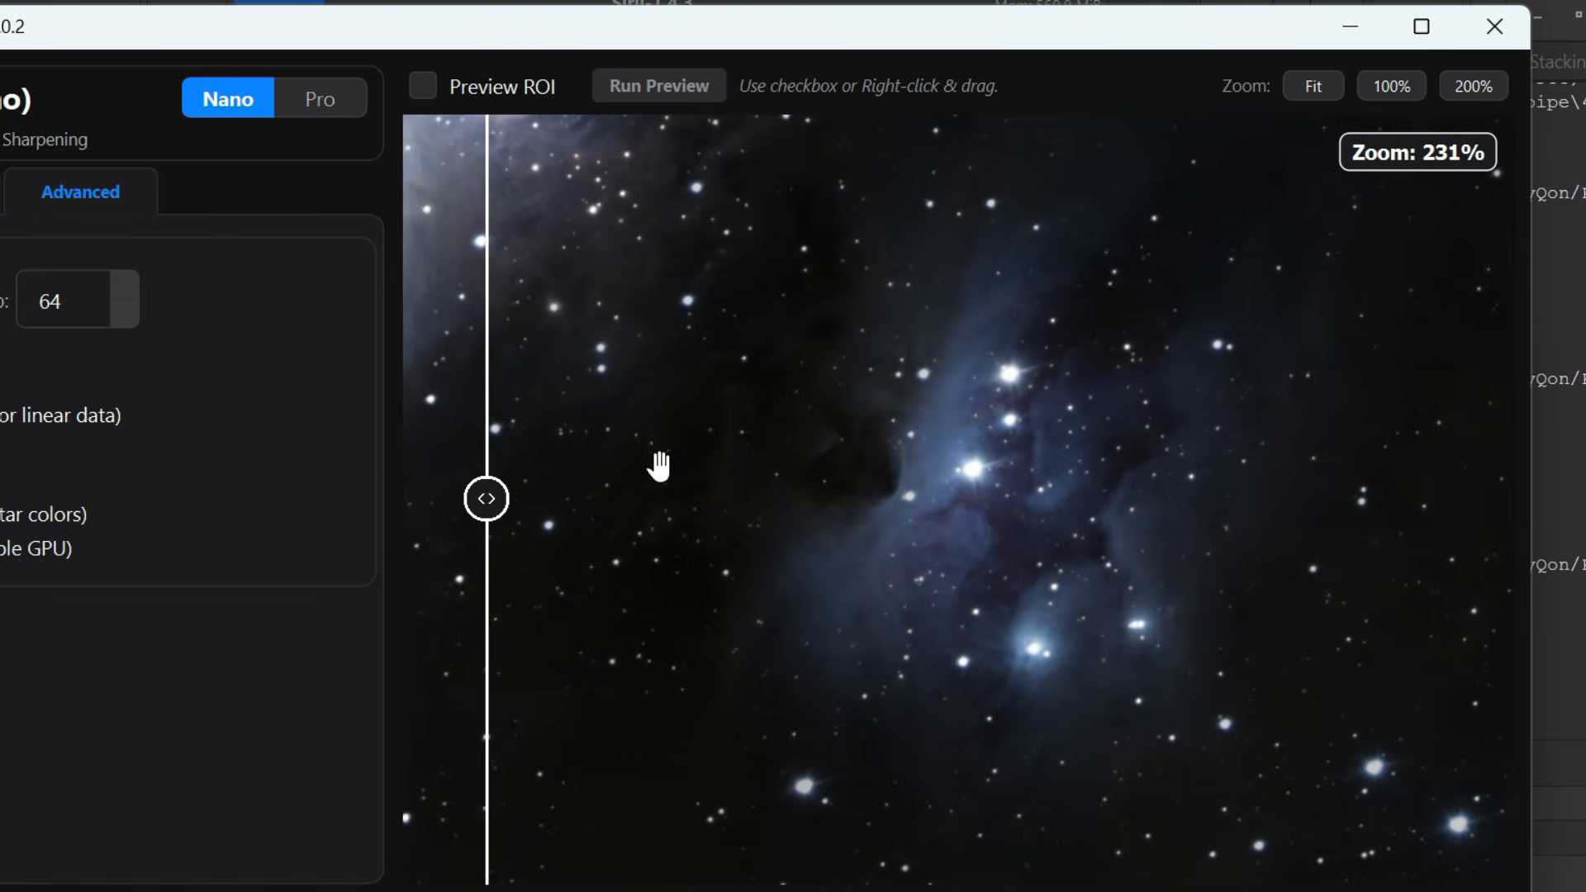
{"action": "scroll", "coordinate": [520, 485], "scroll_direction": "down", "scroll_amount": 1}
{"action": "scroll", "coordinate": [692, 489], "scroll_direction": "up", "scroll_amount": 4}
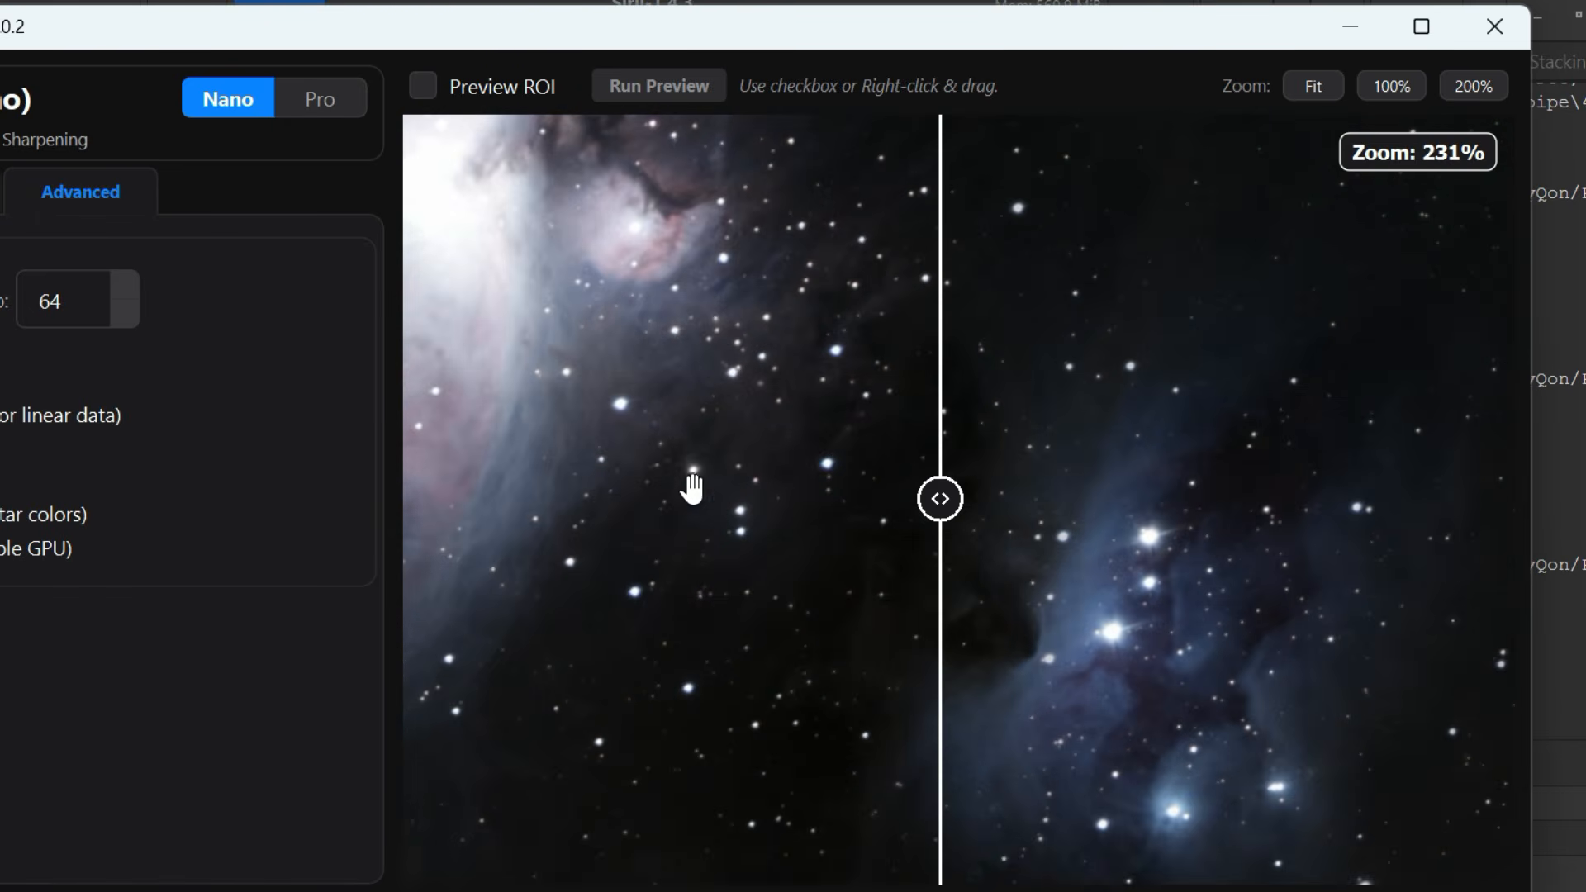
{"action": "scroll", "coordinate": [725, 510], "scroll_direction": "down", "scroll_amount": 5}
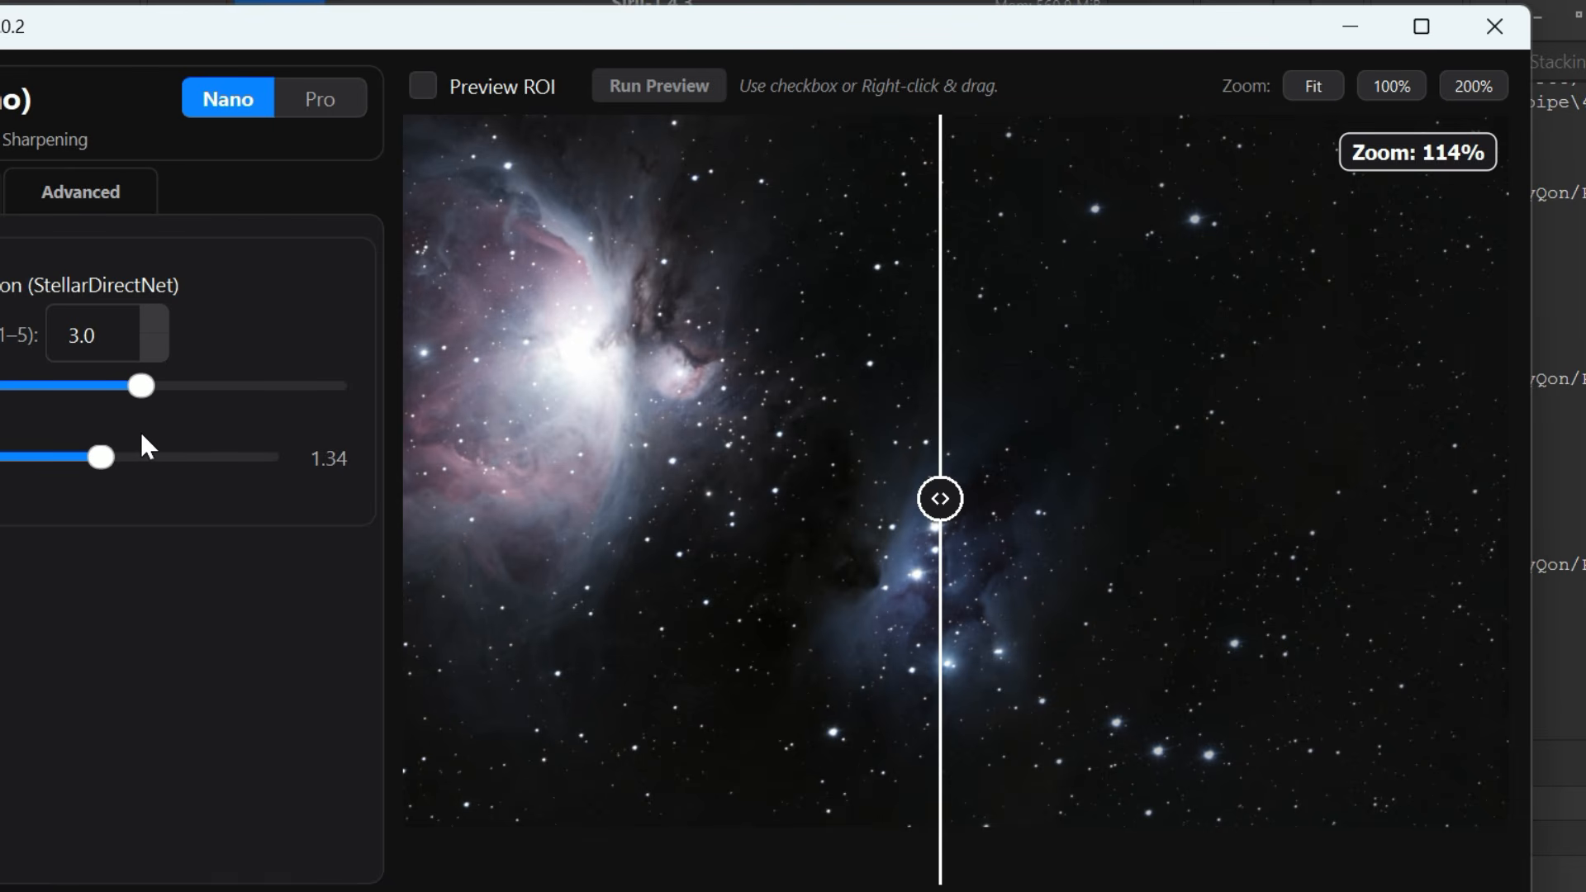
Step: Set the Star Reduction level to 3.3 and the sharpen strength to 1.63, and process the image again
{"action": "left_click_drag", "start_coordinate": [141, 388], "coordinate": [167, 390]}
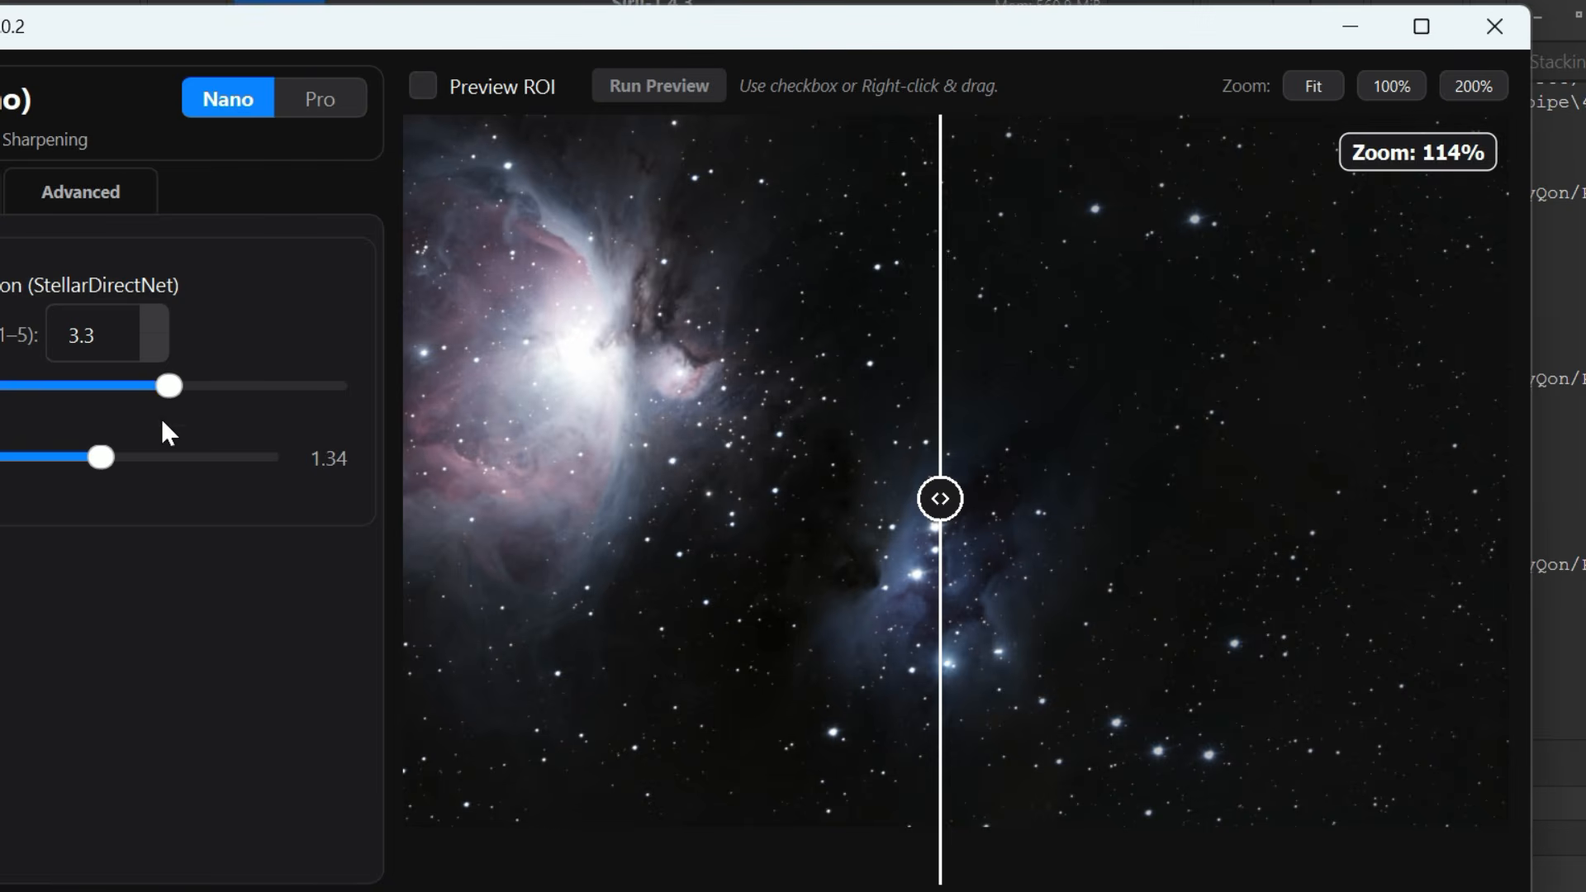
{"action": "left_click", "coordinate": [101, 454]}
{"action": "left_click_drag", "start_coordinate": [124, 459], "coordinate": [130, 459]}
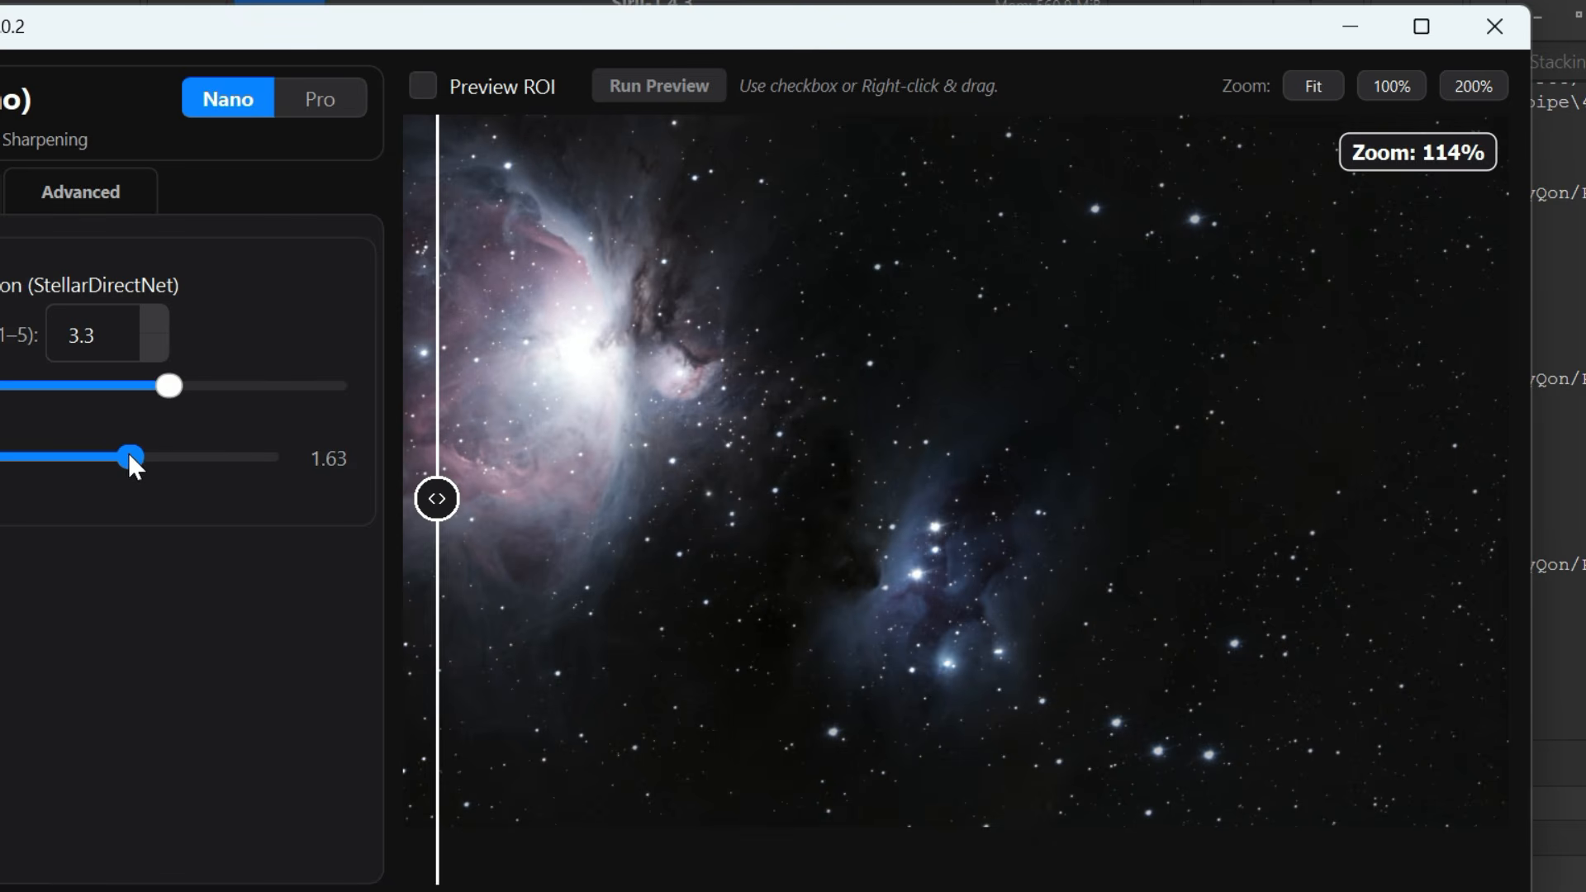
{"action": "left_click", "coordinate": [860, 890]}
Step: Compare the newly processed image with the original across both nebulae, inspecting star size and sharpness up close and in full view
{"action": "left_click_drag", "start_coordinate": [436, 502], "coordinate": [1506, 553]}
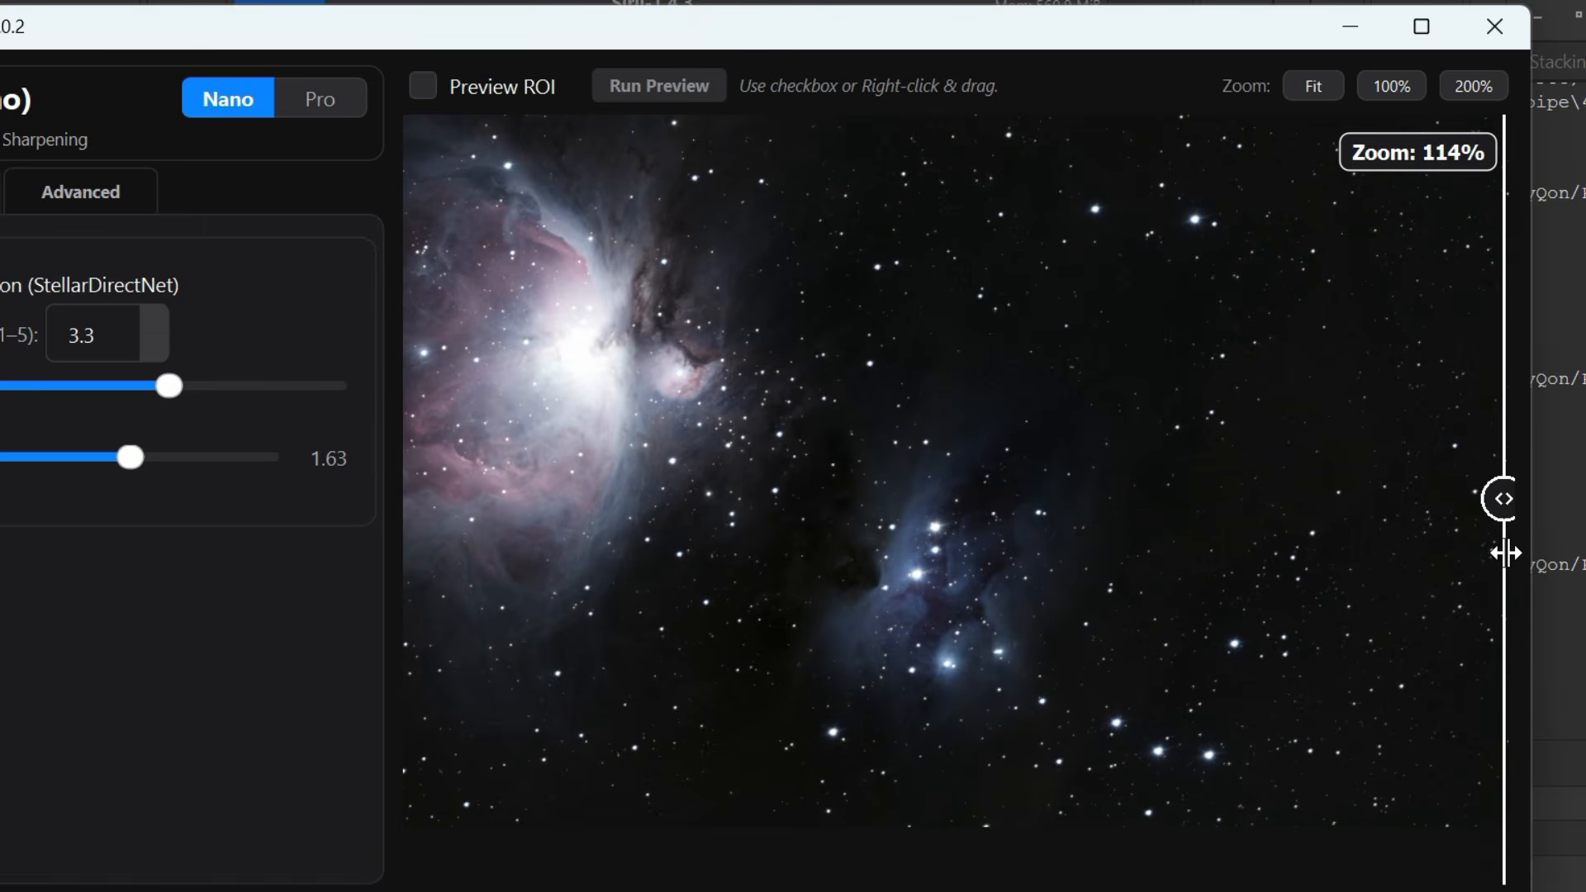
{"action": "left_click_drag", "start_coordinate": [491, 505], "coordinate": [663, 543]}
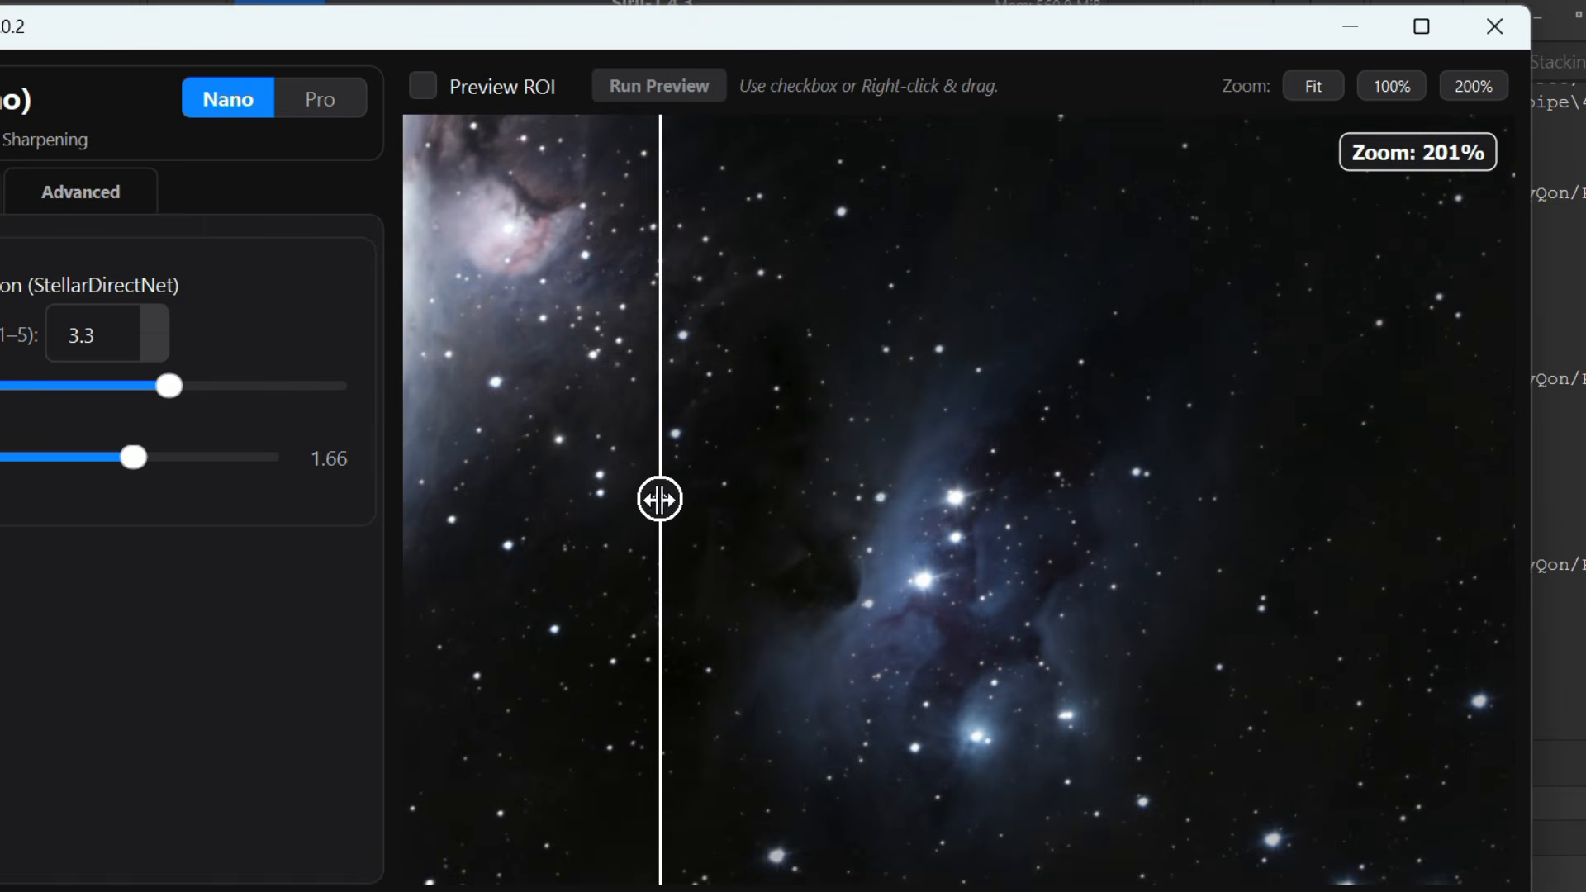
{"action": "scroll", "coordinate": [618, 473], "scroll_direction": "up", "scroll_amount": 2}
{"action": "left_click_drag", "start_coordinate": [542, 499], "coordinate": [404, 501]}
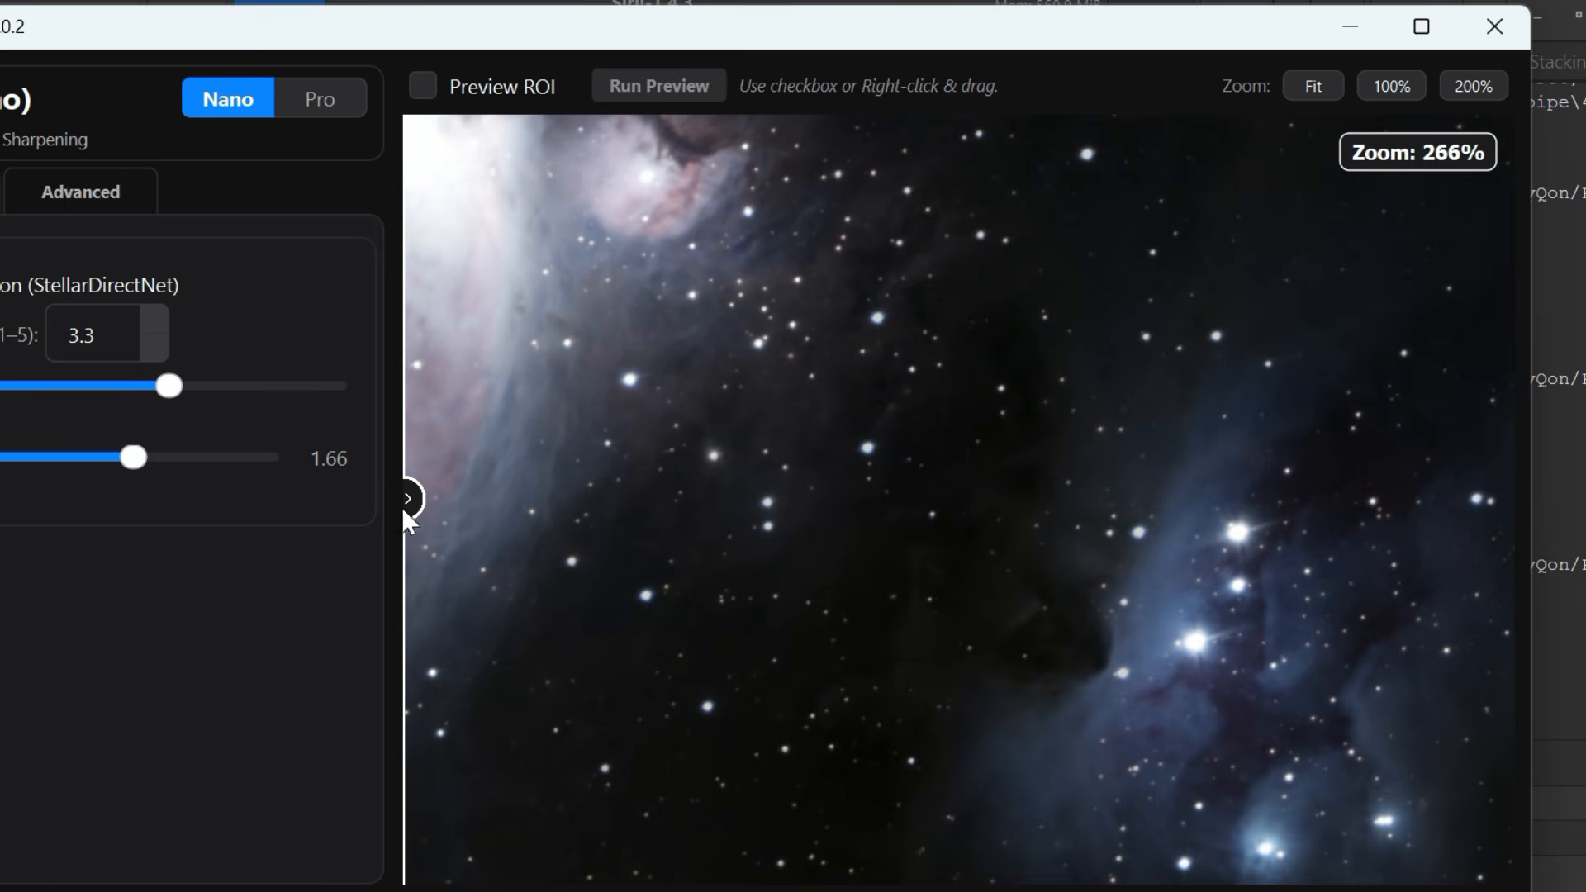
{"action": "scroll", "coordinate": [850, 548], "scroll_direction": "down", "scroll_amount": 5}
{"action": "scroll", "coordinate": [840, 570], "scroll_direction": "down", "scroll_amount": 3}
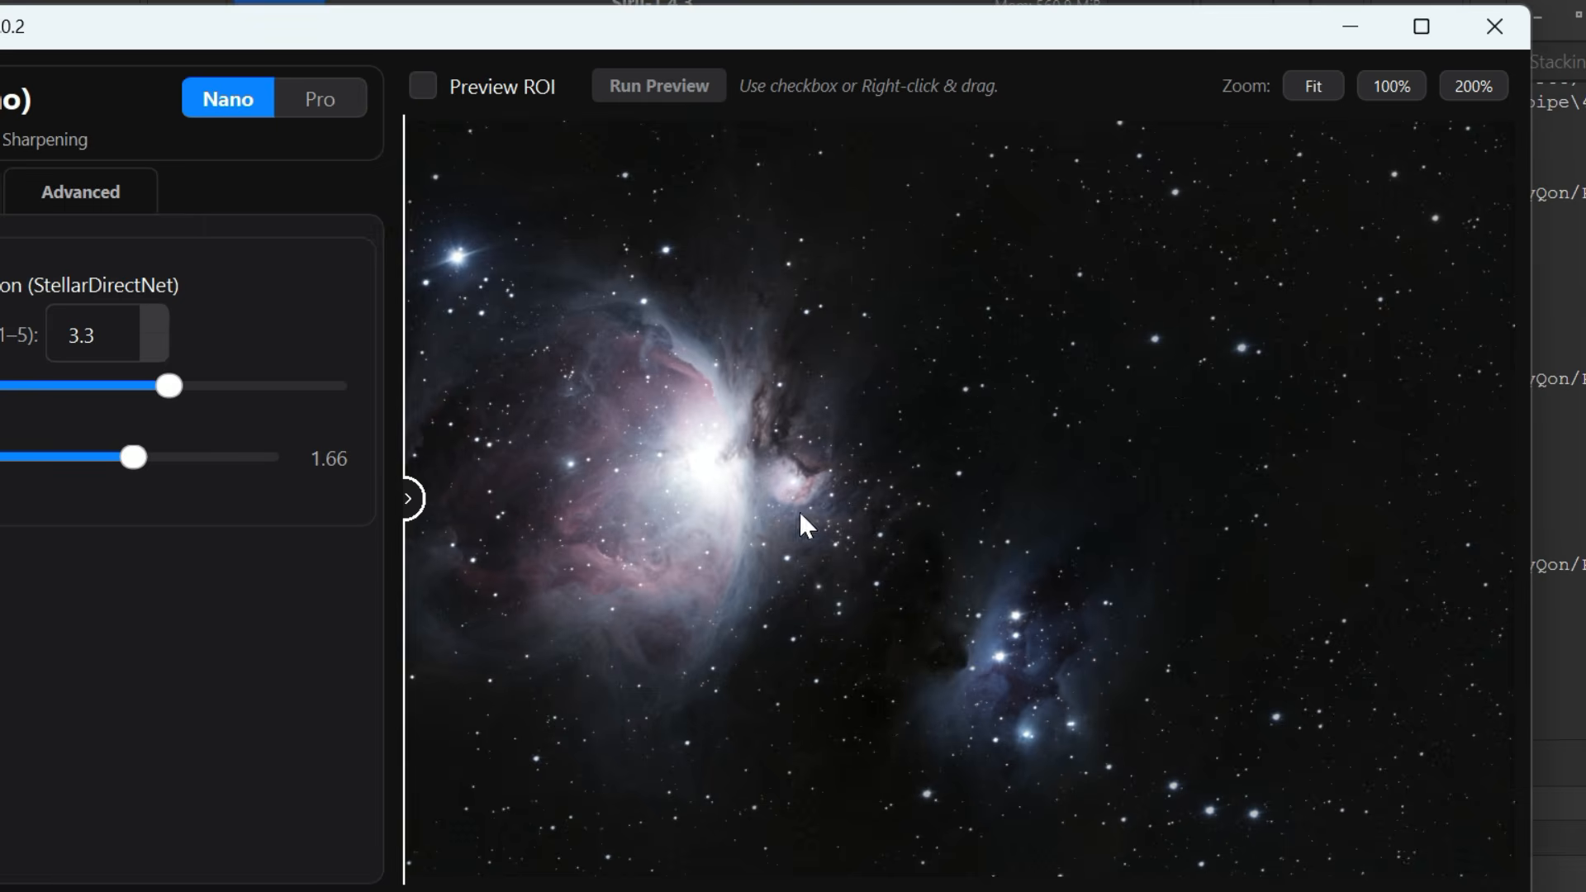
{"action": "scroll", "coordinate": [785, 495], "scroll_direction": "up", "scroll_amount": 4}
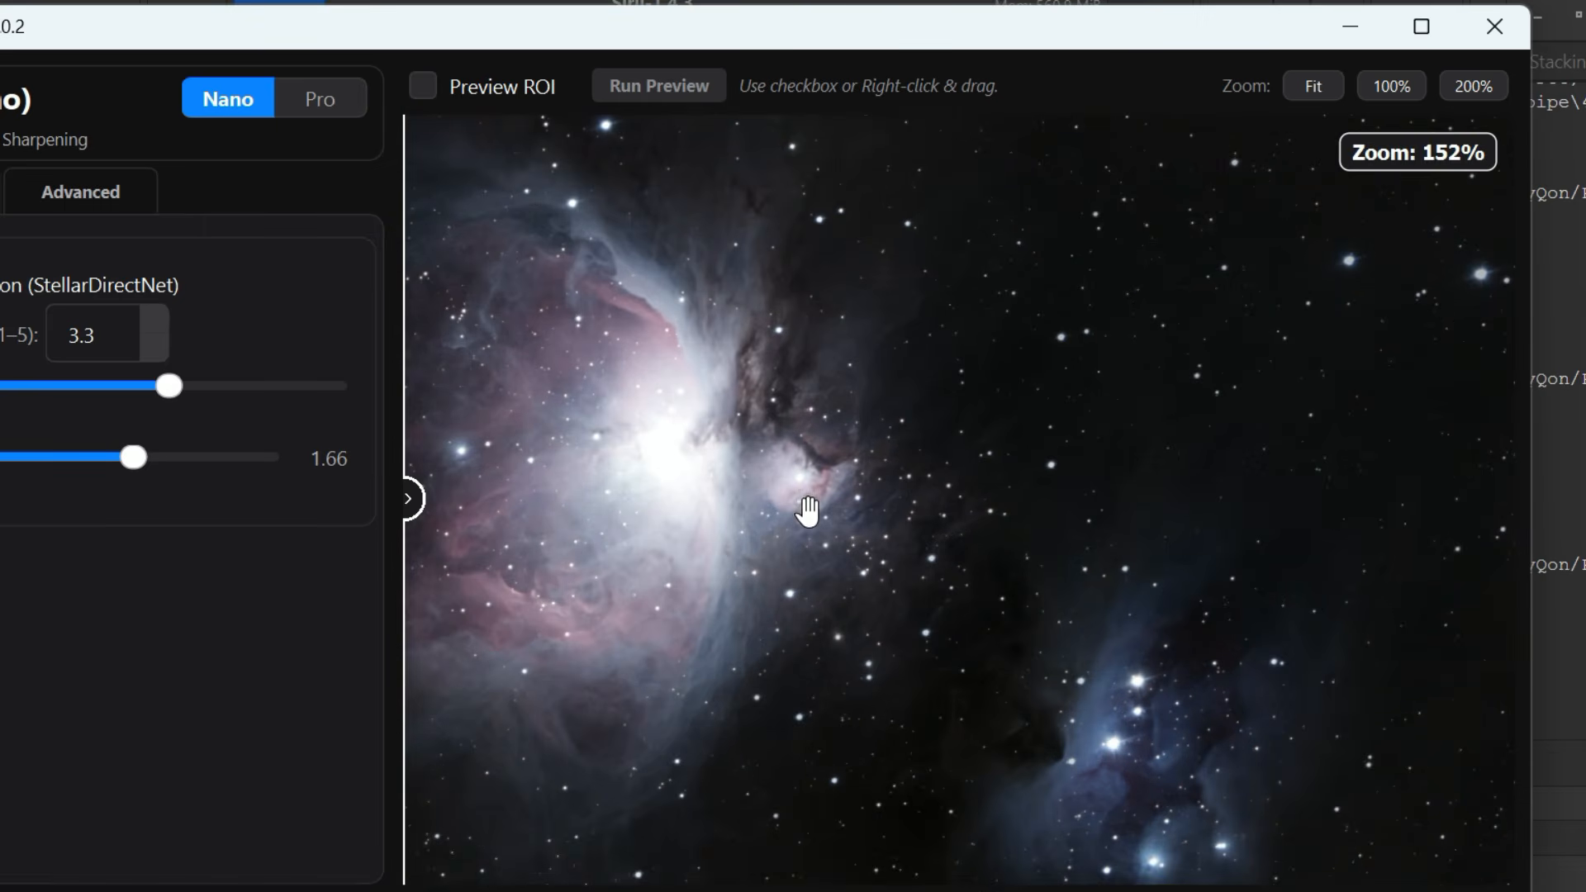
{"action": "scroll", "coordinate": [807, 499], "scroll_direction": "up", "scroll_amount": 2}
{"action": "scroll", "coordinate": [809, 493], "scroll_direction": "down", "scroll_amount": 4}
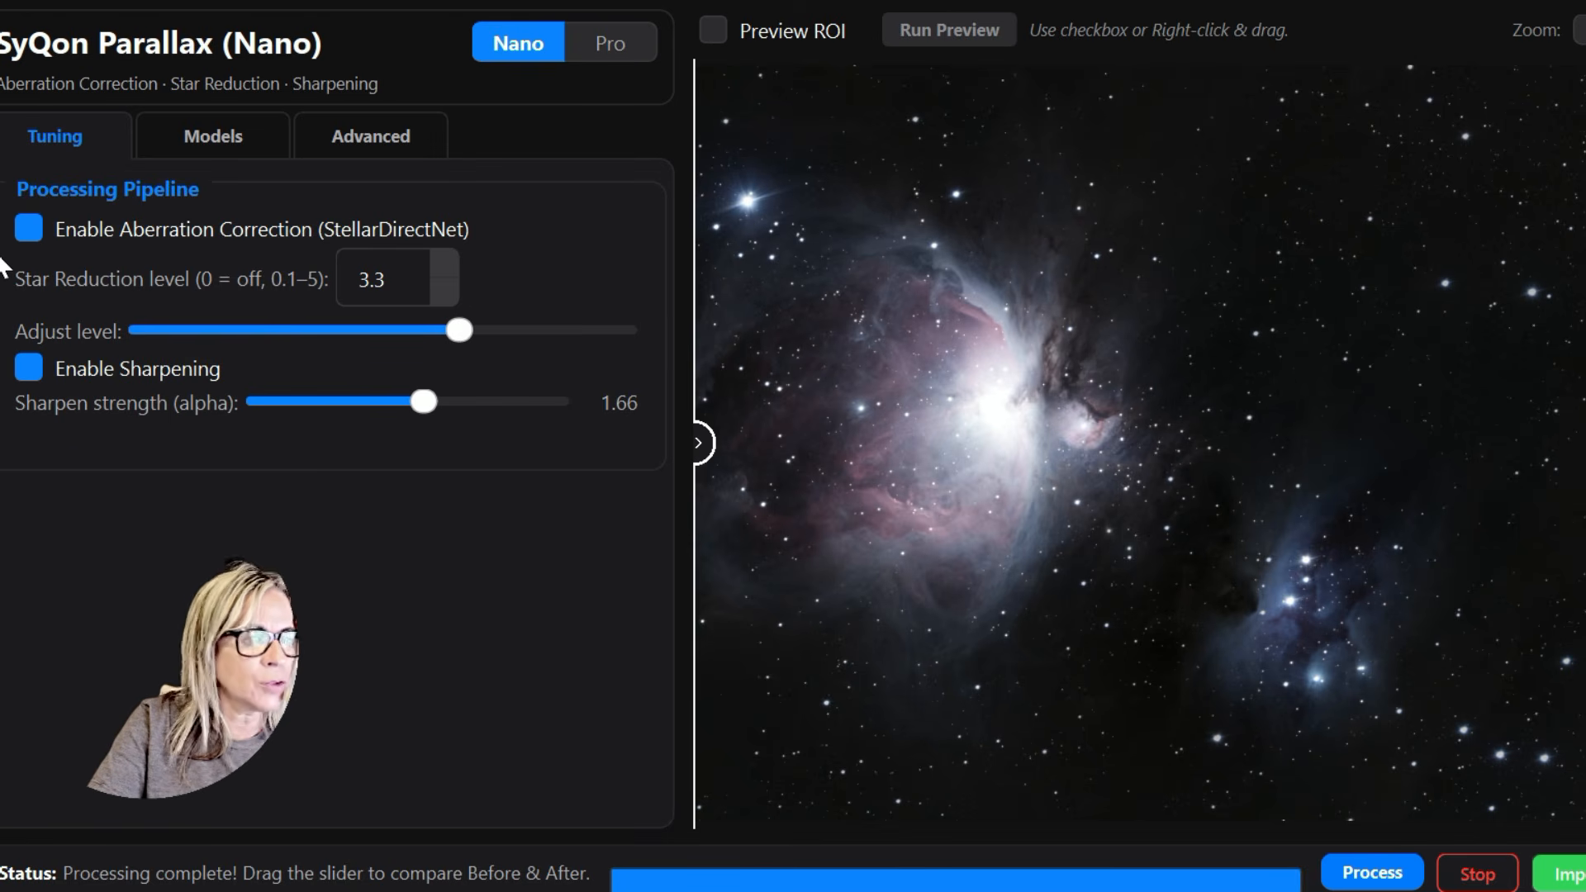
Step: Switch Aberration Correction off and on again, and inspect the processed Orion Nebula core up close
{"action": "left_click", "coordinate": [33, 232]}
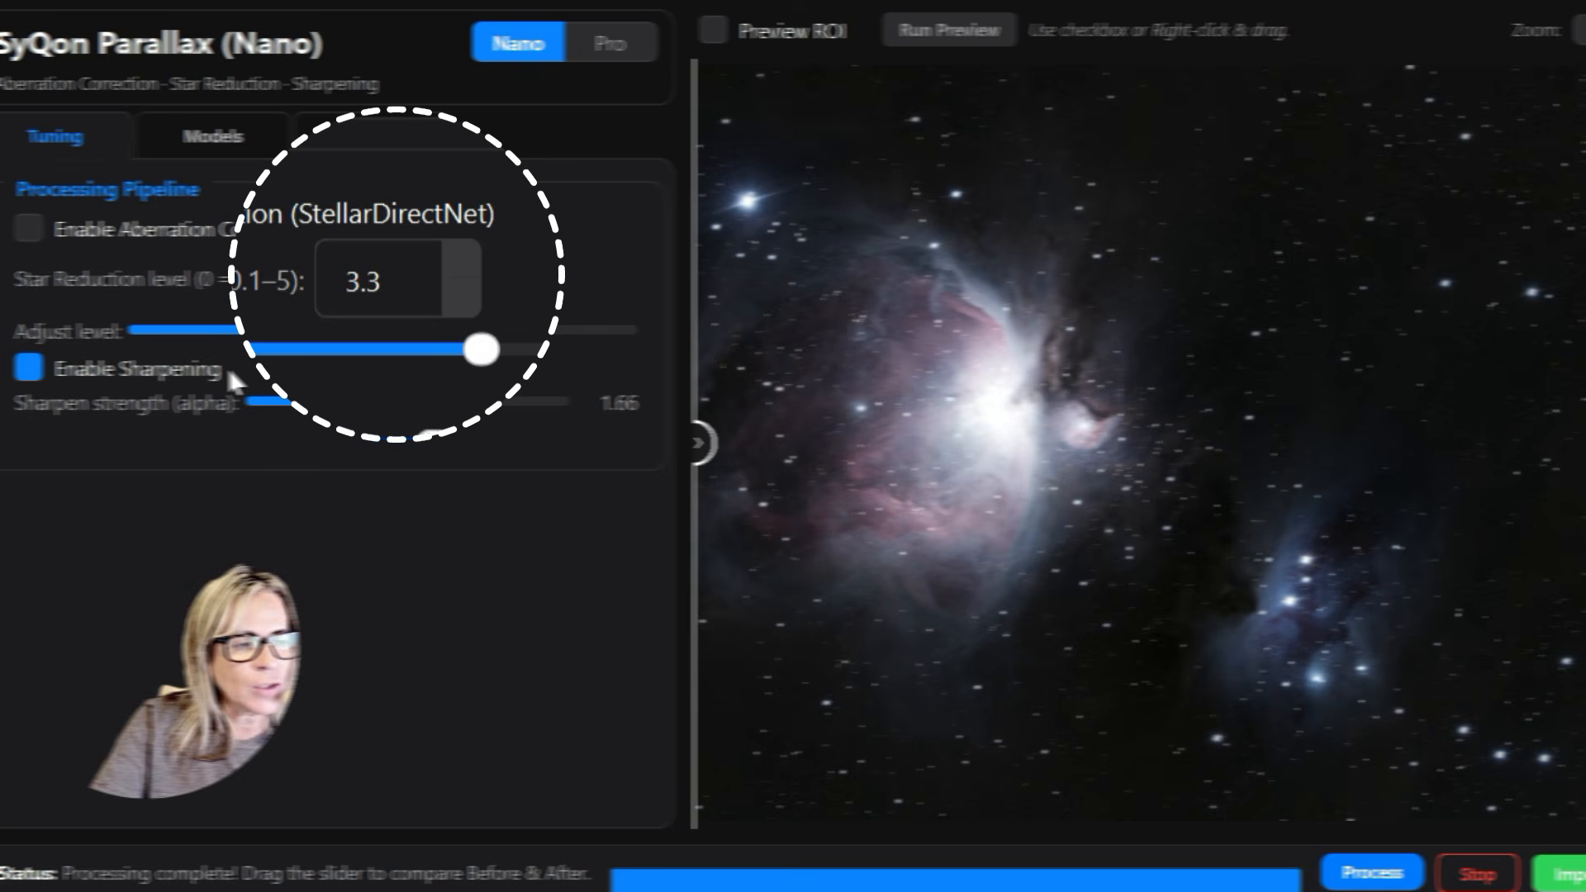
{"action": "left_click", "coordinate": [26, 223]}
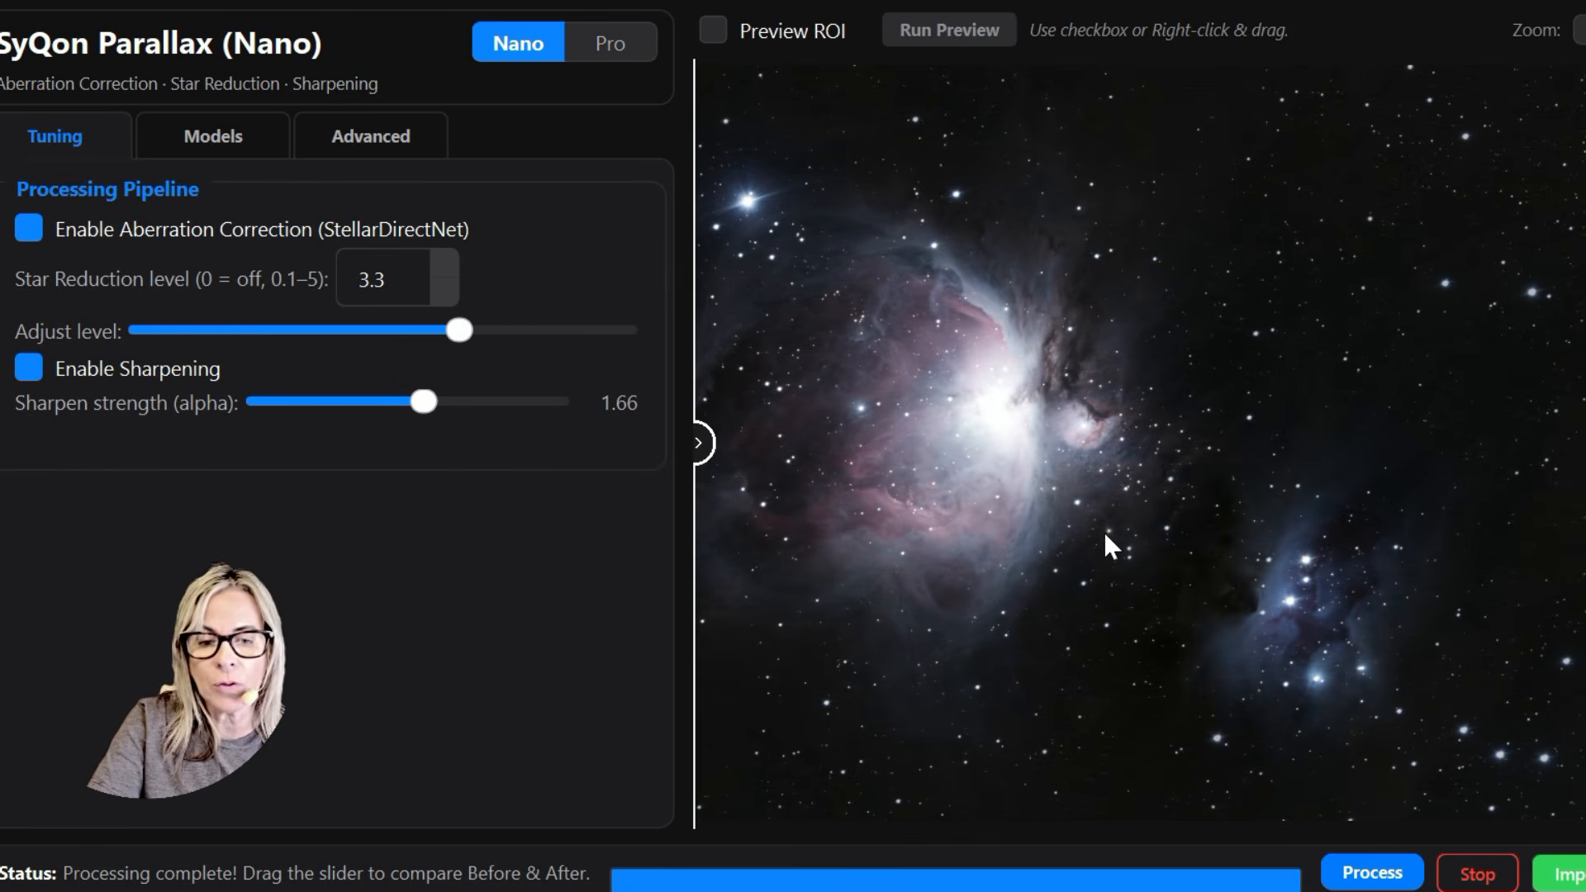
{"action": "scroll", "coordinate": [1044, 494], "scroll_direction": "up", "scroll_amount": 2}
{"action": "scroll", "coordinate": [1044, 494], "scroll_direction": "up", "scroll_amount": 2}
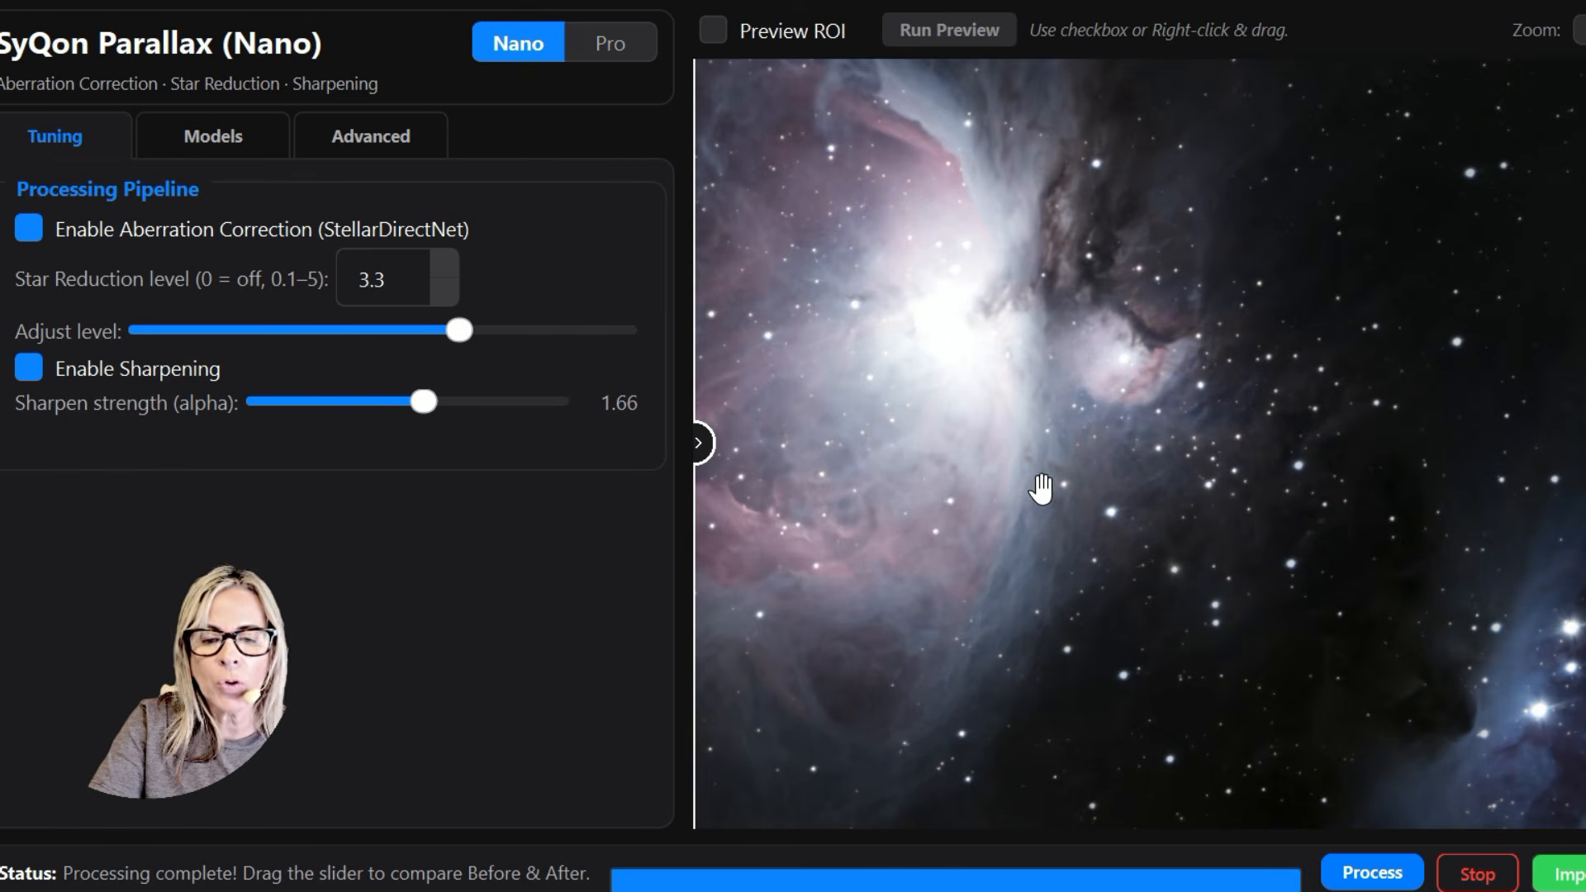
{"action": "scroll", "coordinate": [1034, 488], "scroll_direction": "down", "scroll_amount": 3}
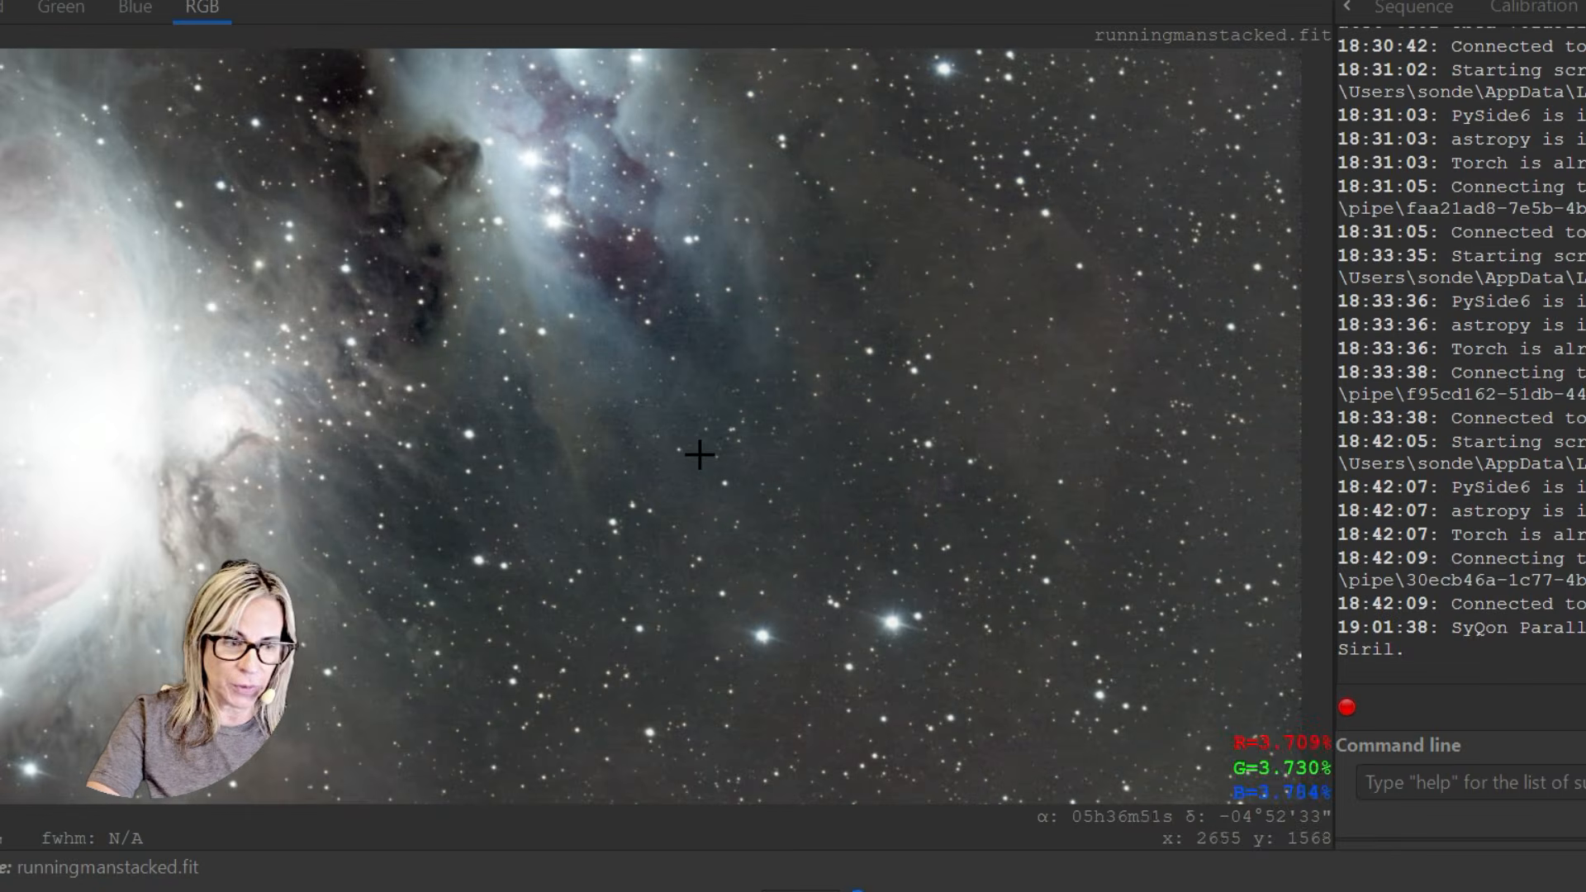
Step: Switch to Siril and examine the imported Running Man and Orion image as a whole and in close-up
{"action": "scroll", "coordinate": [601, 486], "scroll_direction": "down", "scroll_amount": 5}
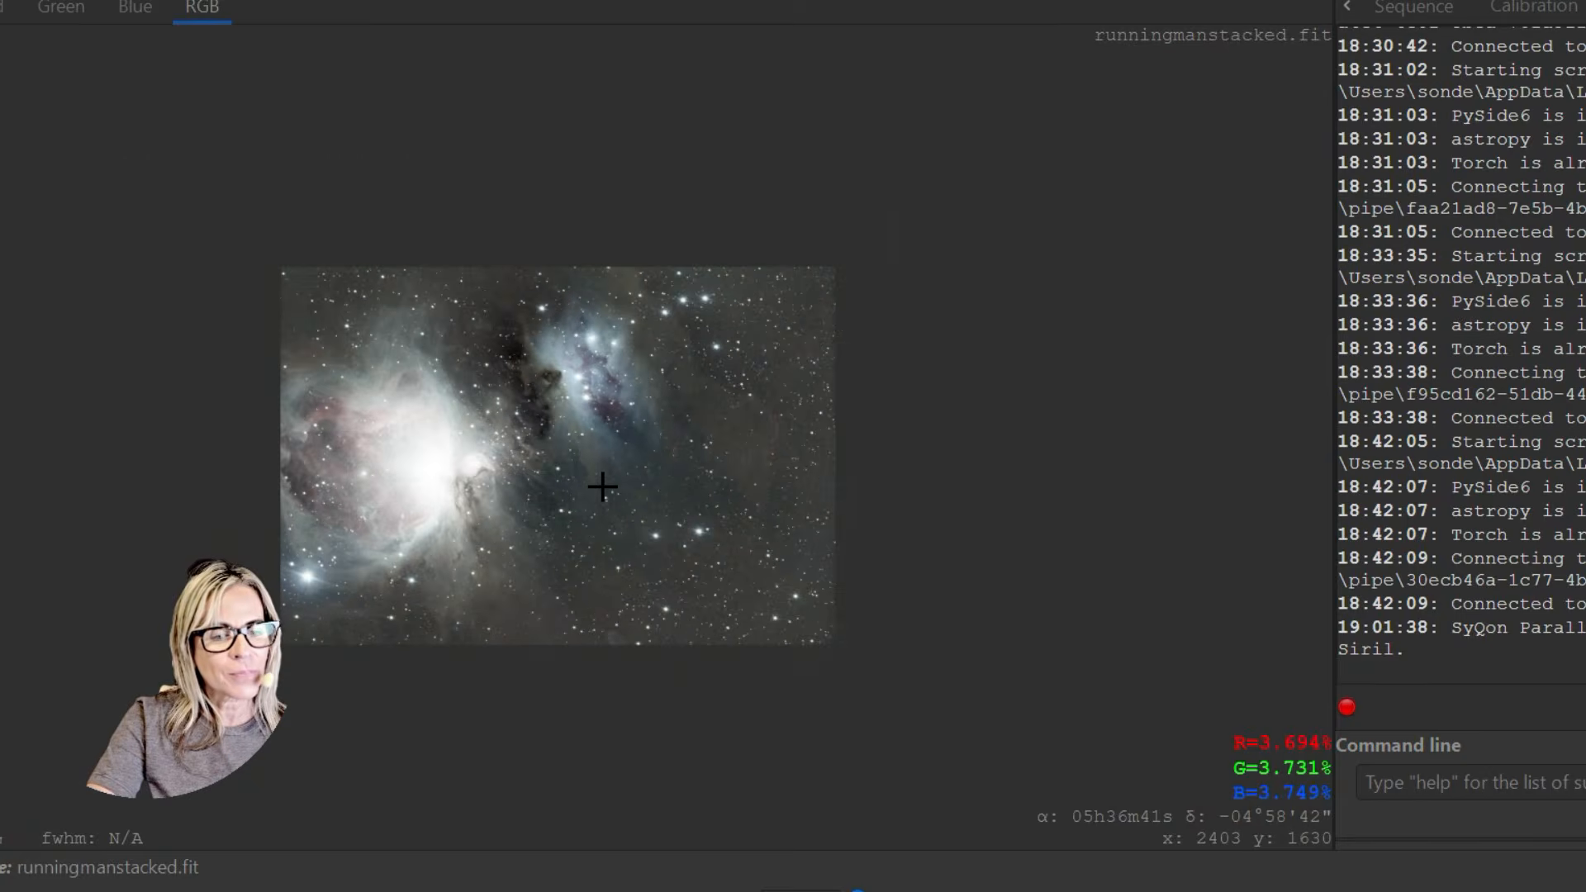
{"action": "left_click_drag", "start_coordinate": [453, 396], "coordinate": [562, 358]}
{"action": "left_click_drag", "start_coordinate": [177, 671], "coordinate": [62, 643]}
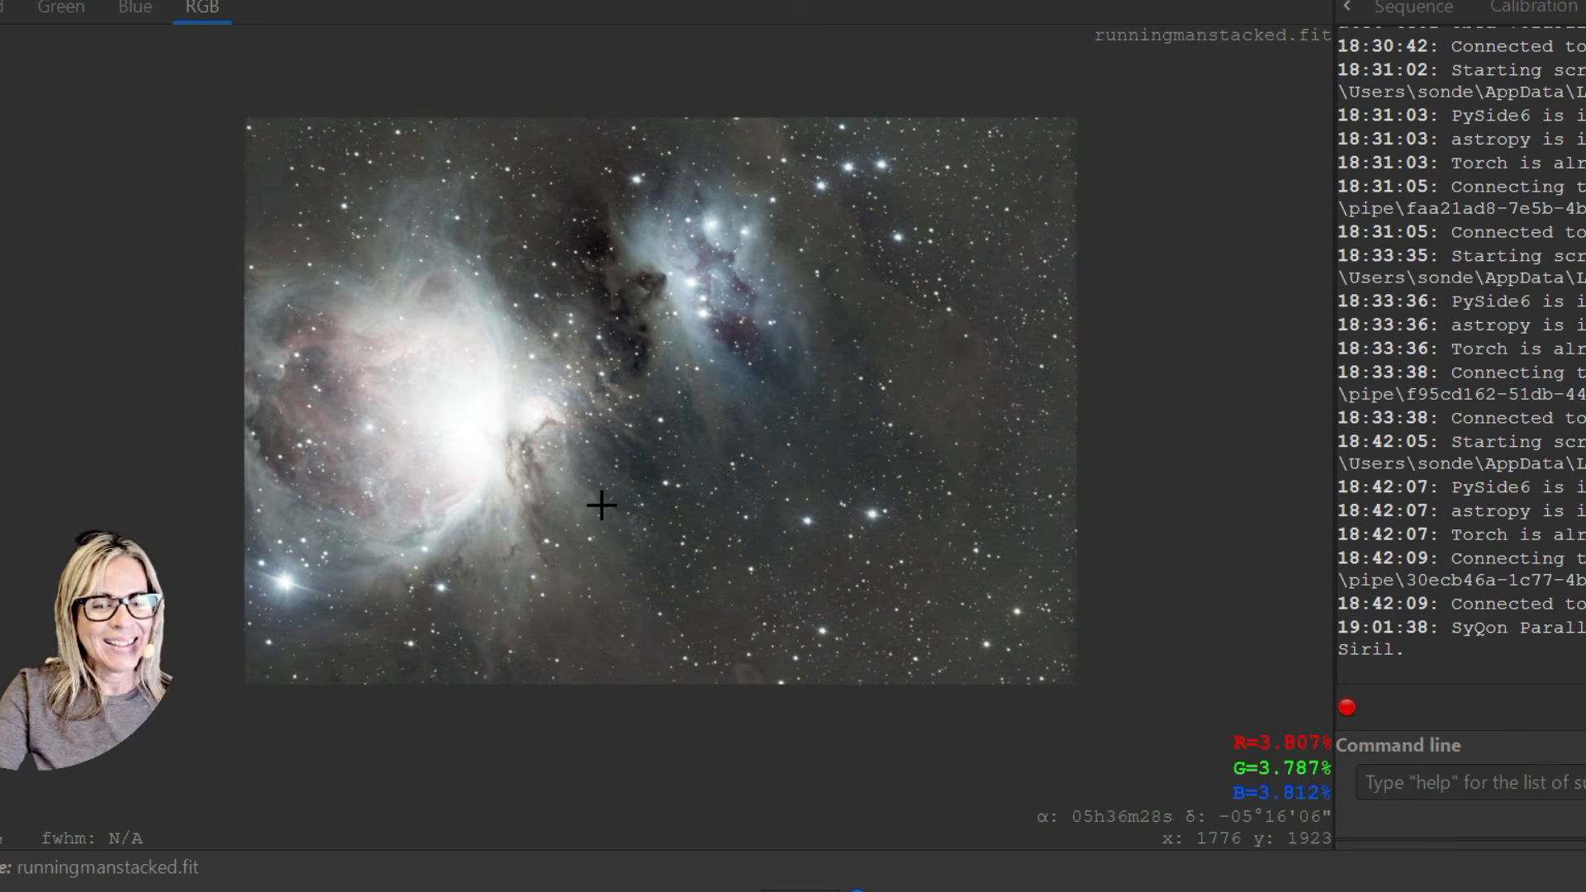
{"action": "scroll", "coordinate": [601, 505], "scroll_direction": "up", "scroll_amount": 2}
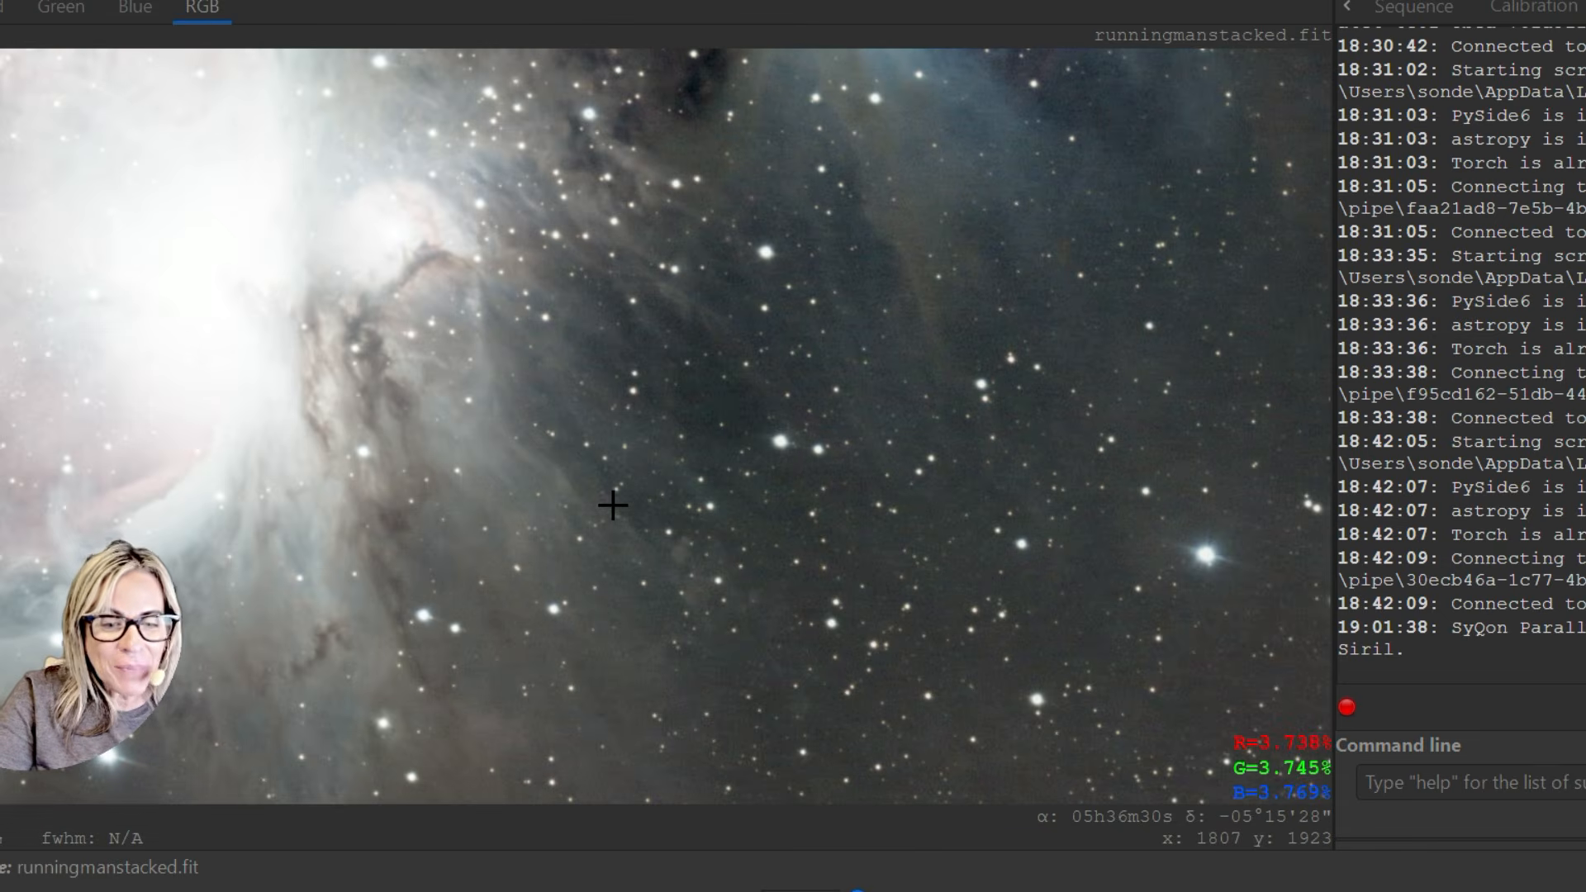
{"action": "scroll", "coordinate": [611, 503], "scroll_direction": "down", "scroll_amount": 3}
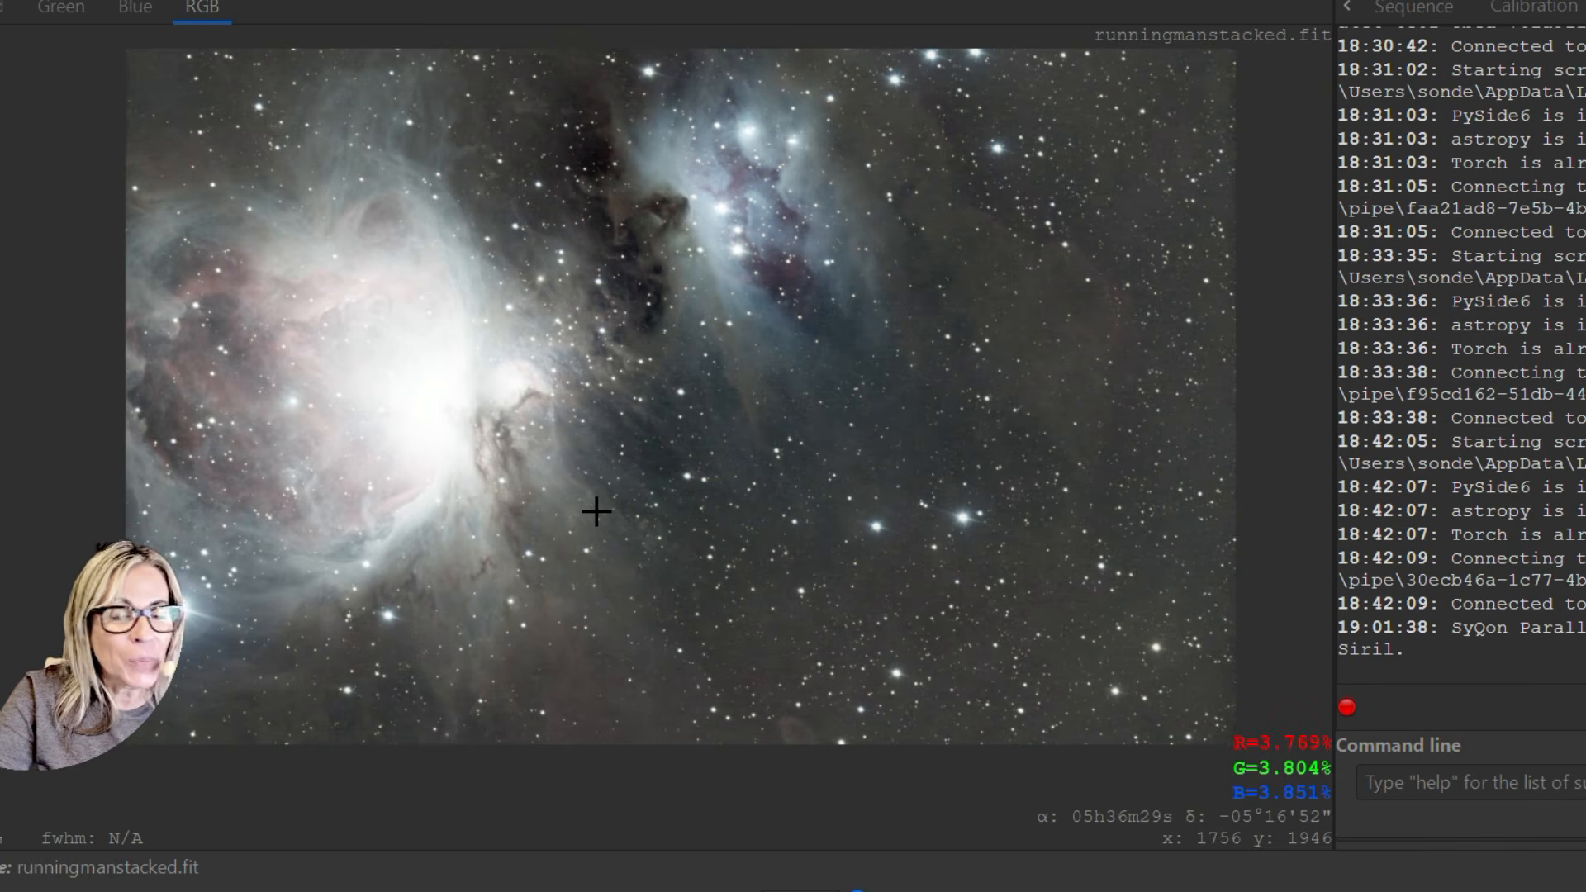
{"action": "scroll", "coordinate": [647, 528], "scroll_direction": "down", "scroll_amount": 1}
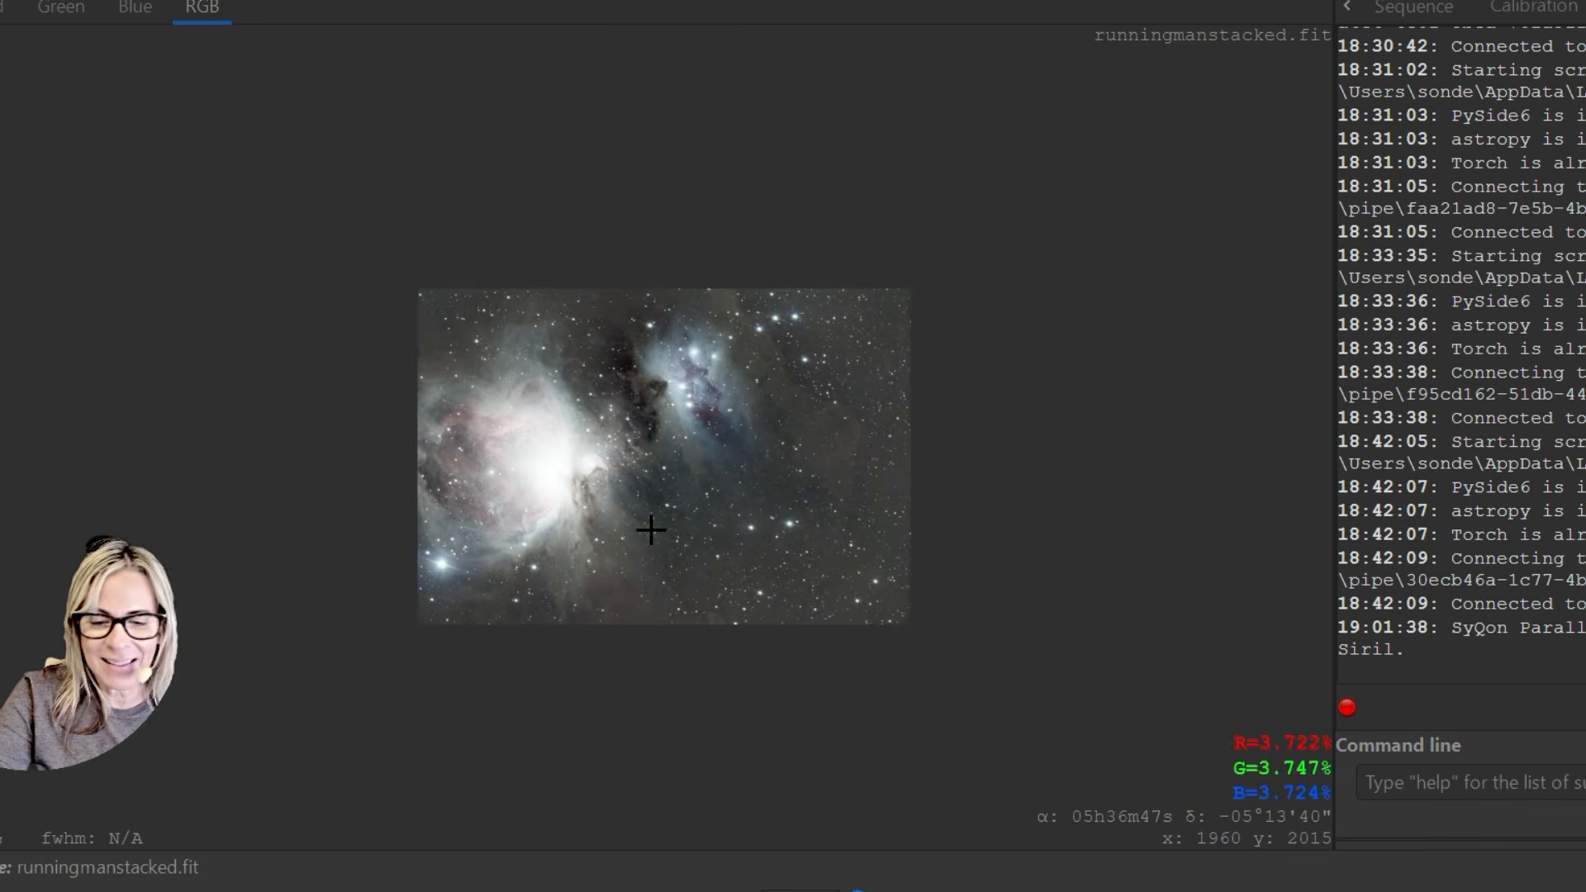
{"action": "scroll", "coordinate": [647, 528], "scroll_direction": "up", "scroll_amount": 3}
{"action": "scroll", "coordinate": [627, 530], "scroll_direction": "down", "scroll_amount": 2}
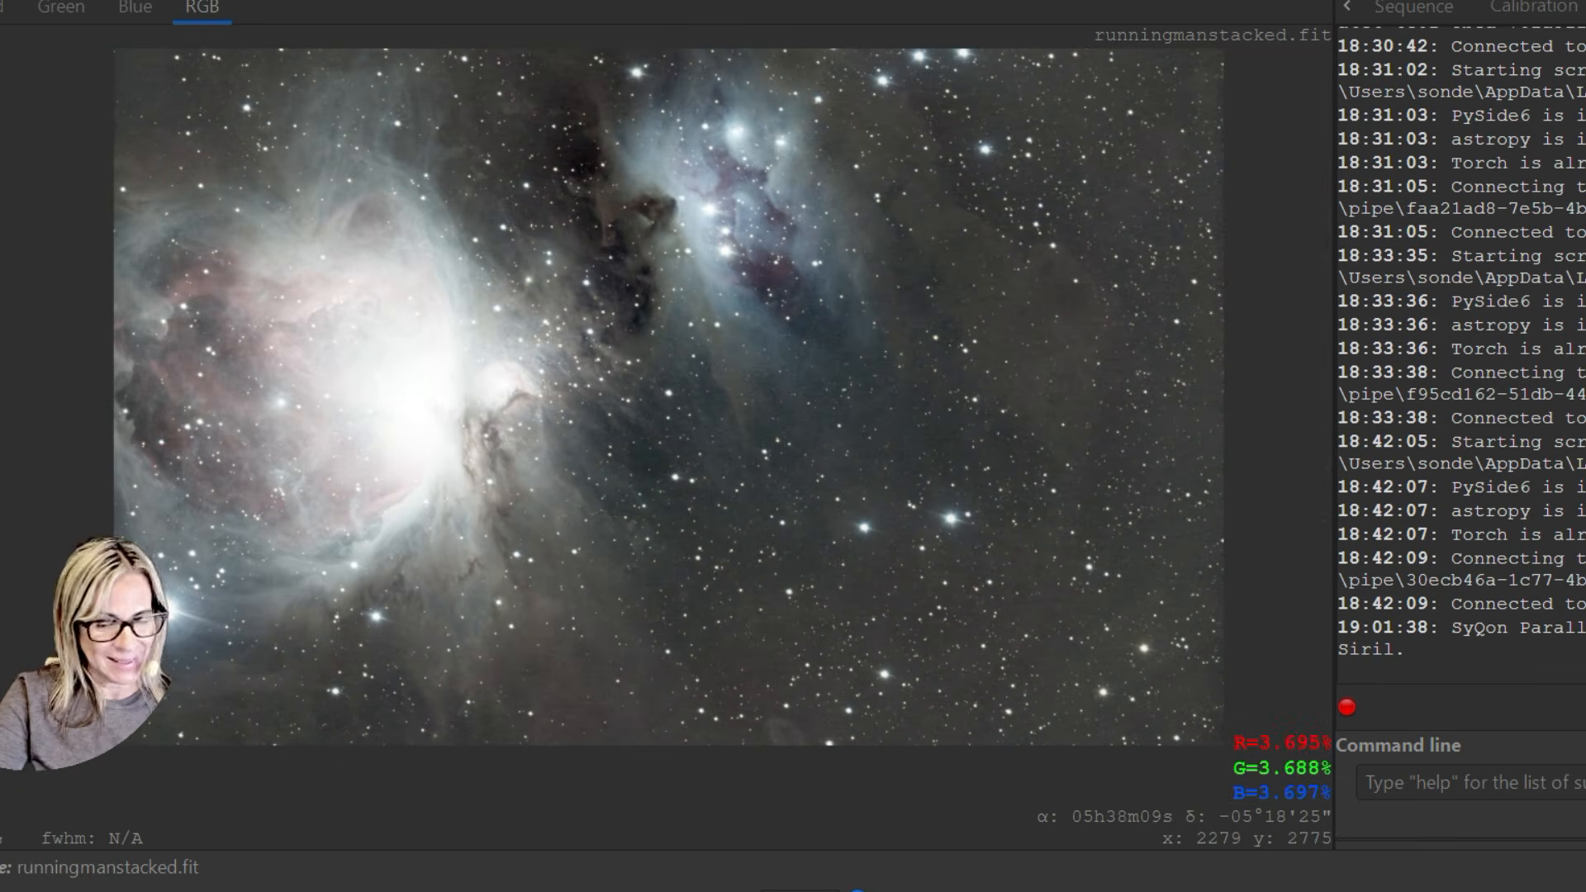